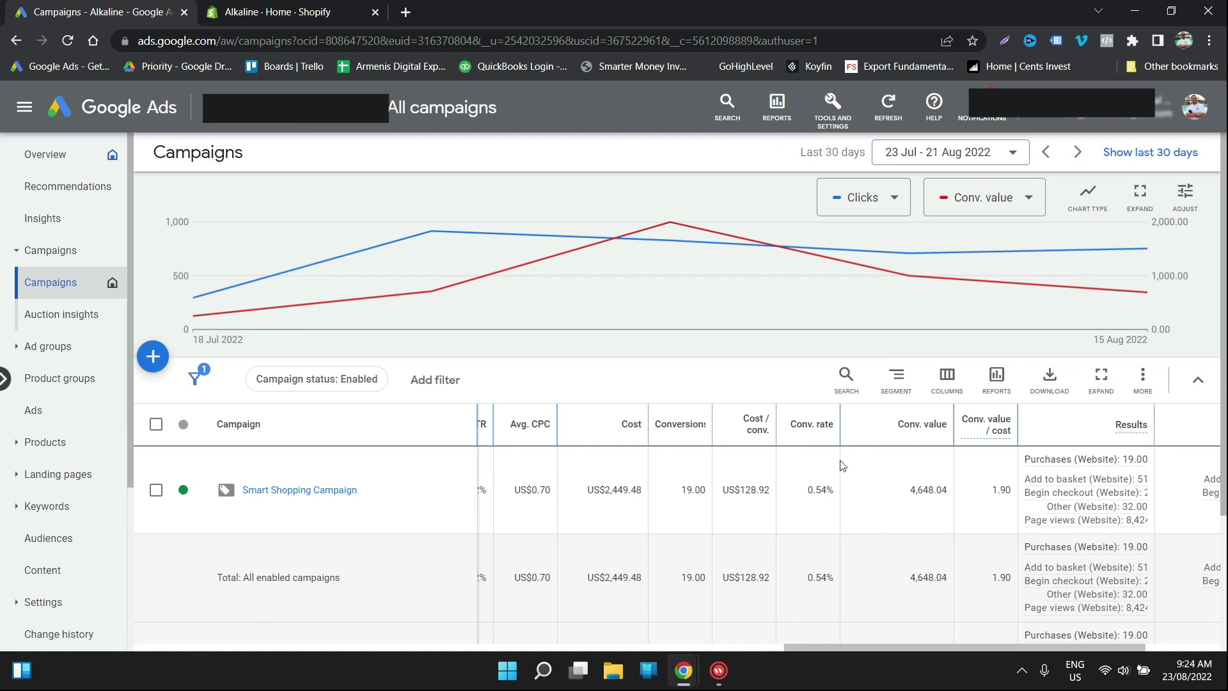
Step: Highlight the campaign's 1.90 conversion value per cost in the campaigns report
double_click(997, 491)
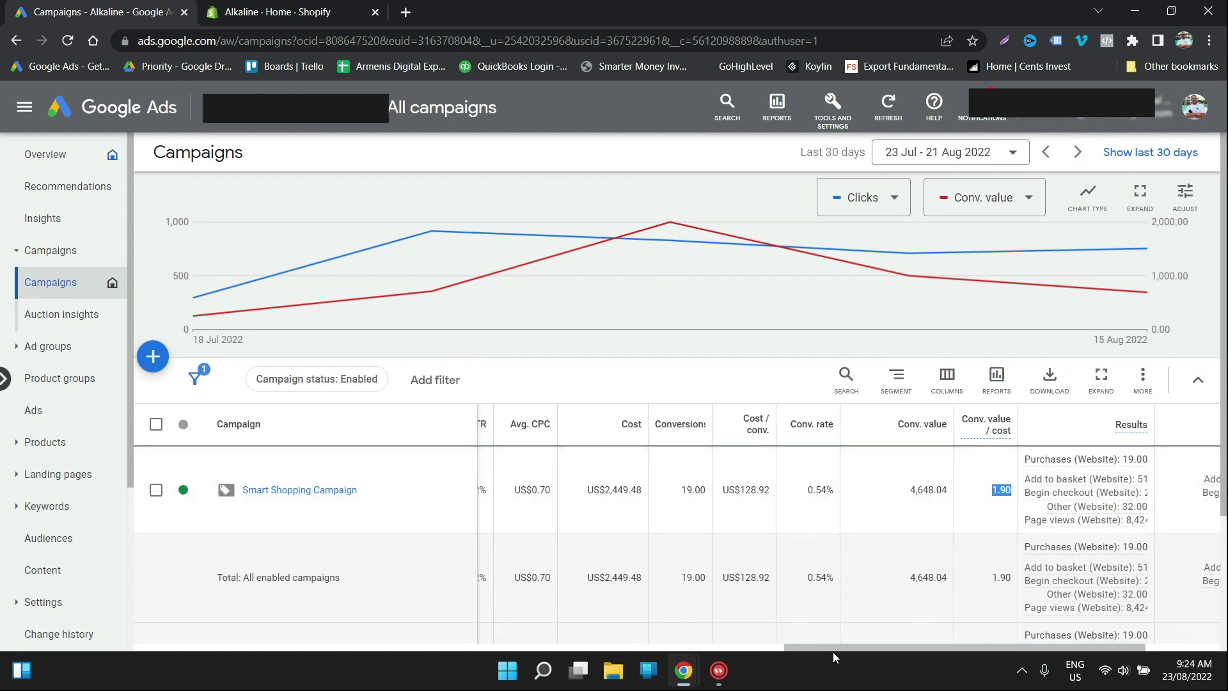
drag(828, 648, 382, 649)
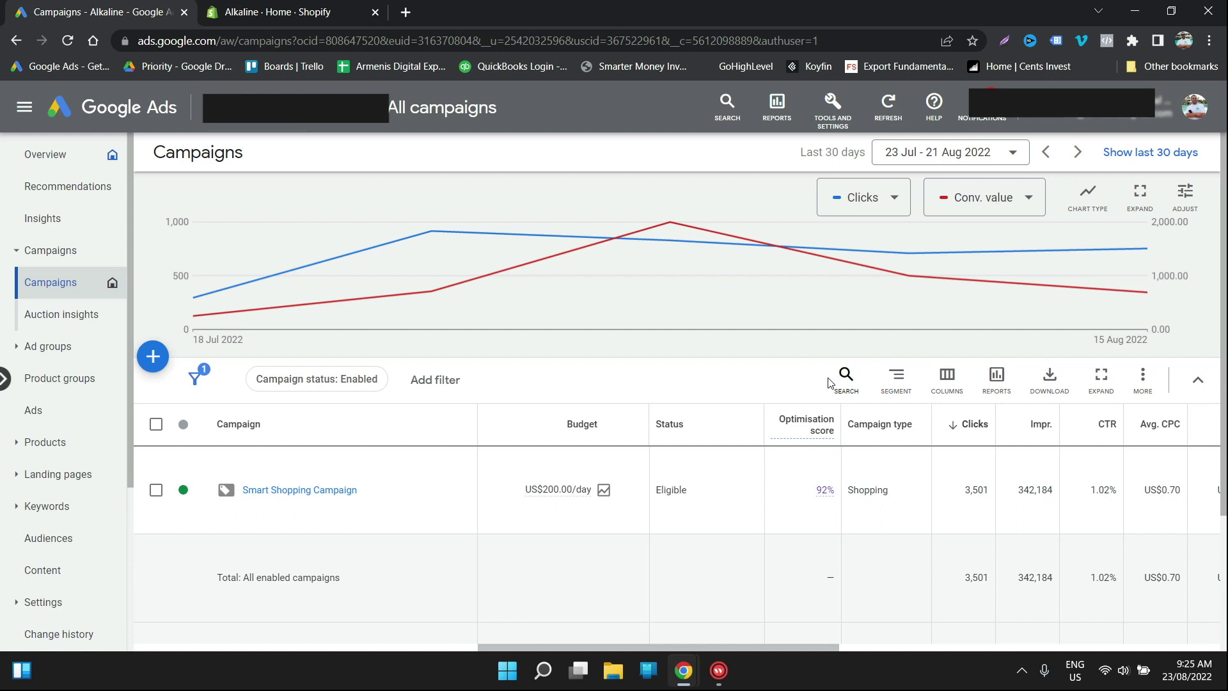
drag(727, 647, 1012, 629)
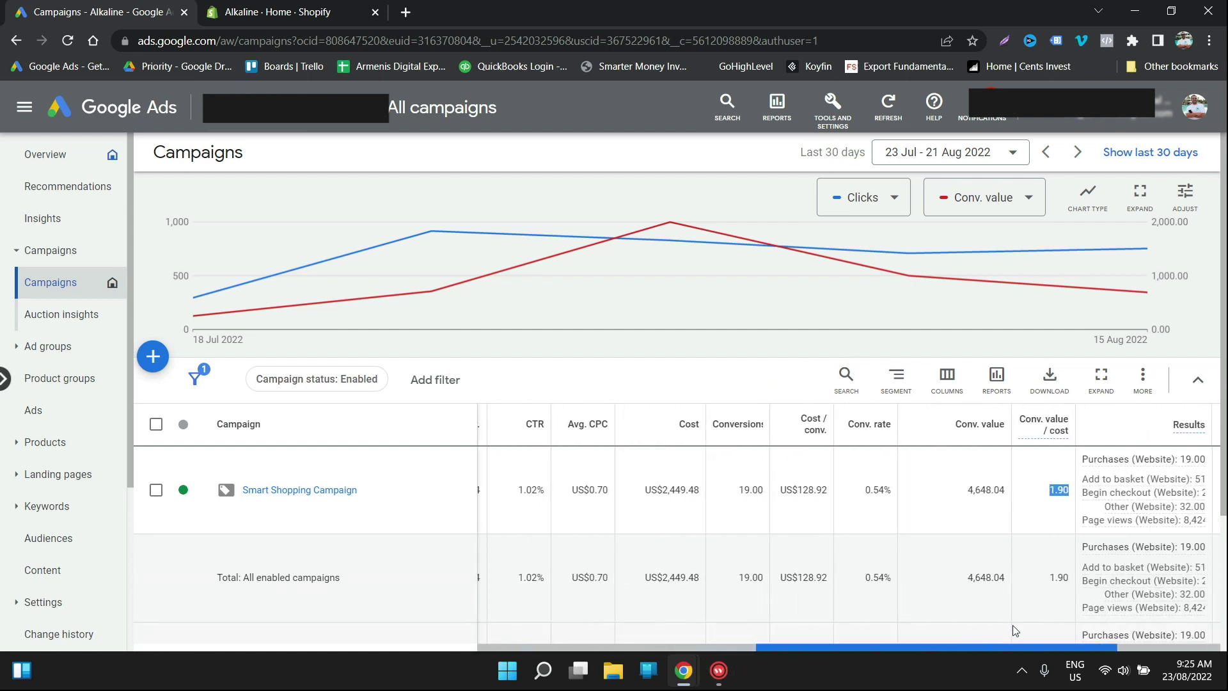
Step: Set the reporting date range to 1 May – 21 Aug 2022
click(945, 154)
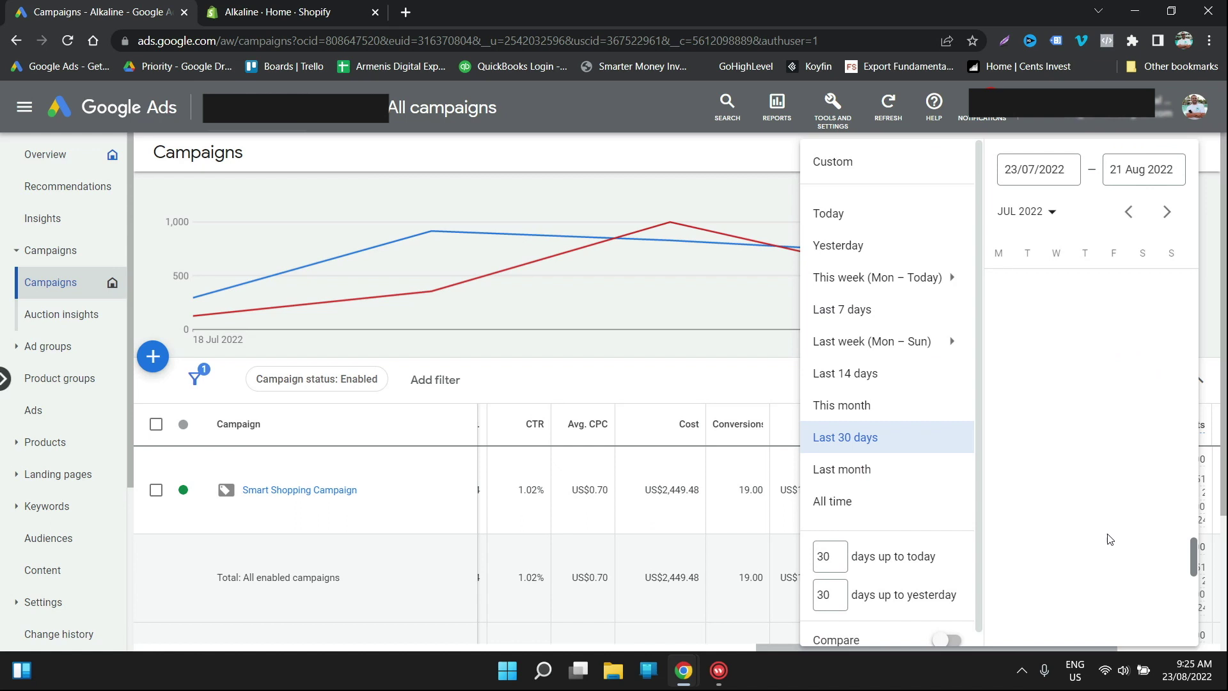
scroll(1111, 540, down, 10)
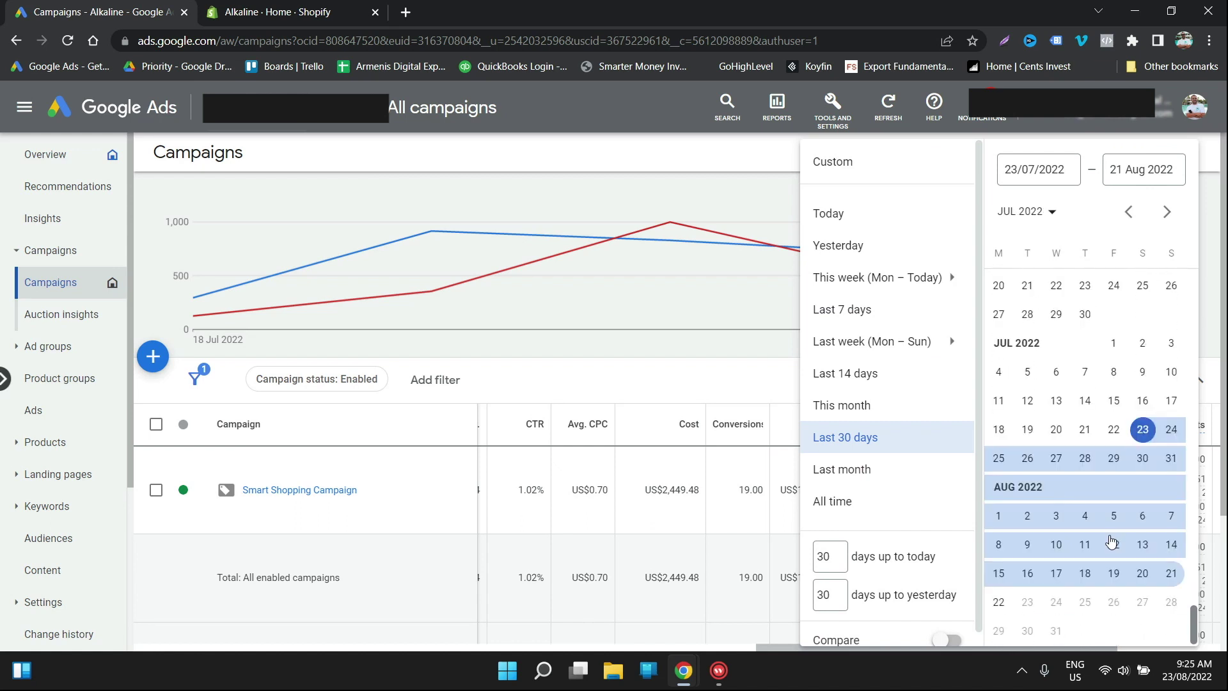
scroll(1111, 541, up, 6)
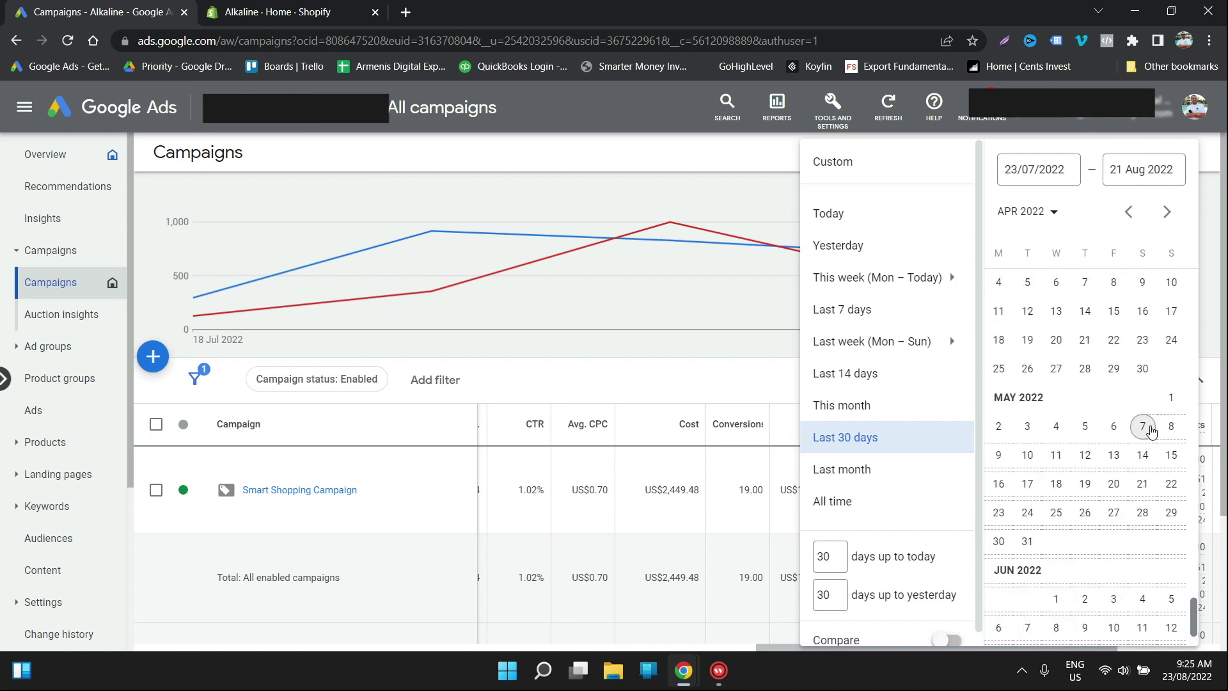
click(1172, 399)
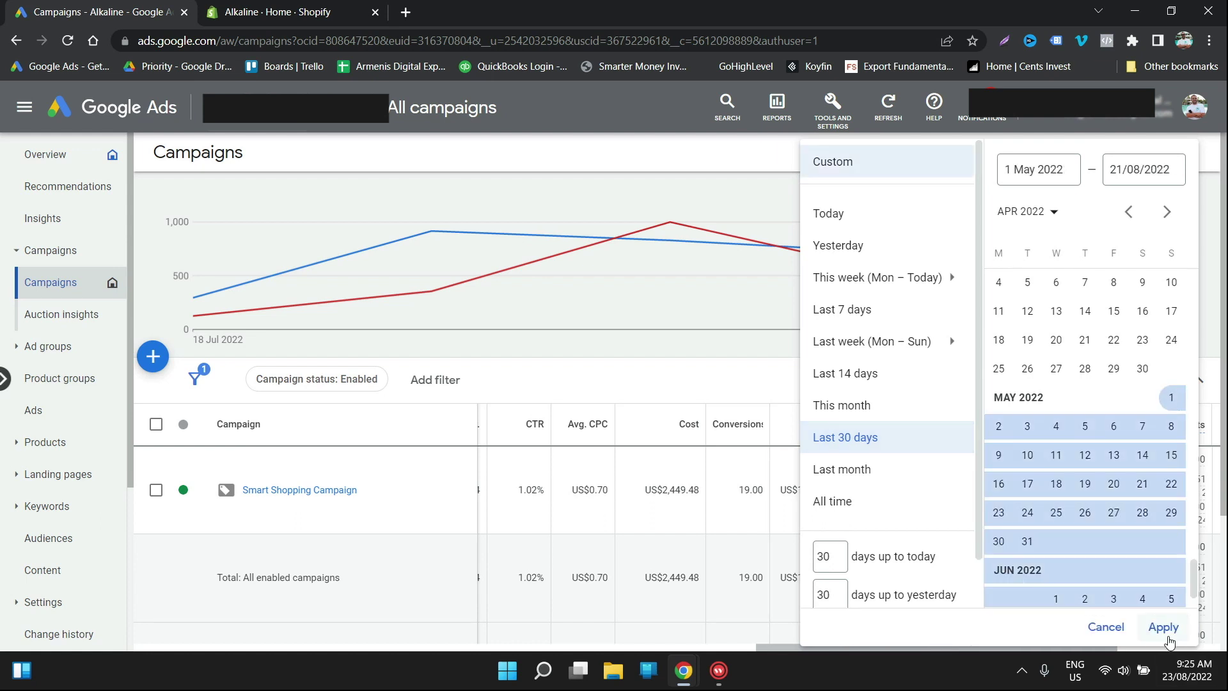
click(1165, 633)
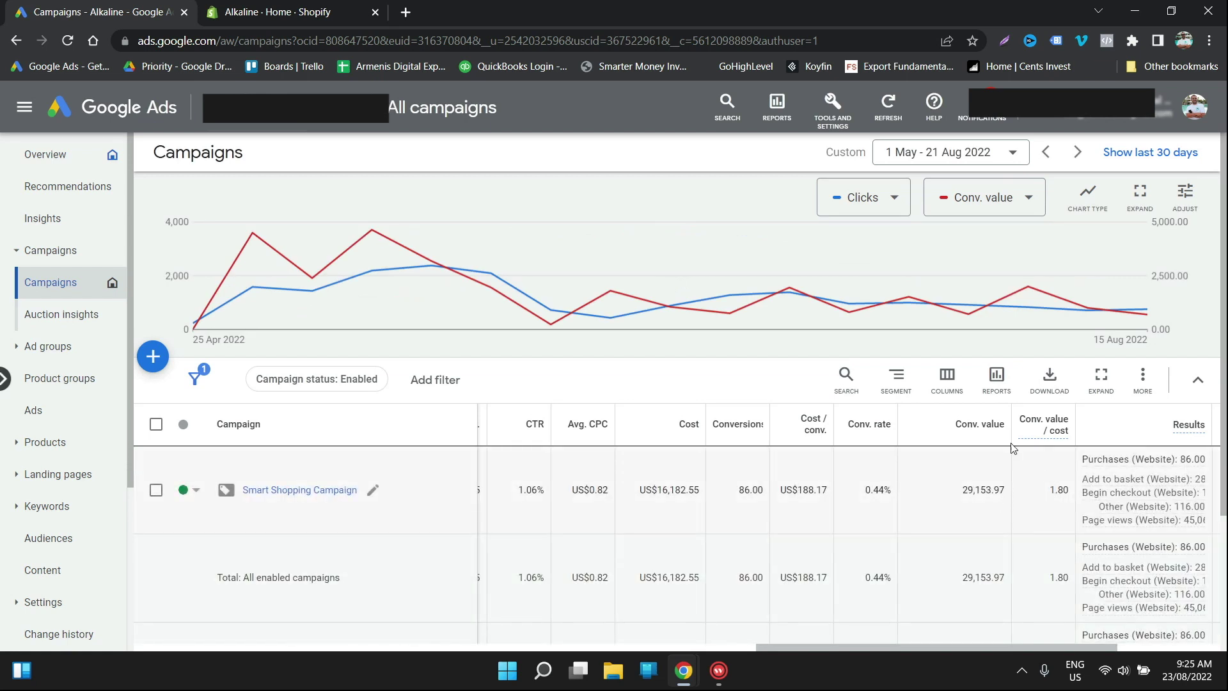
mouse_move(229, 300)
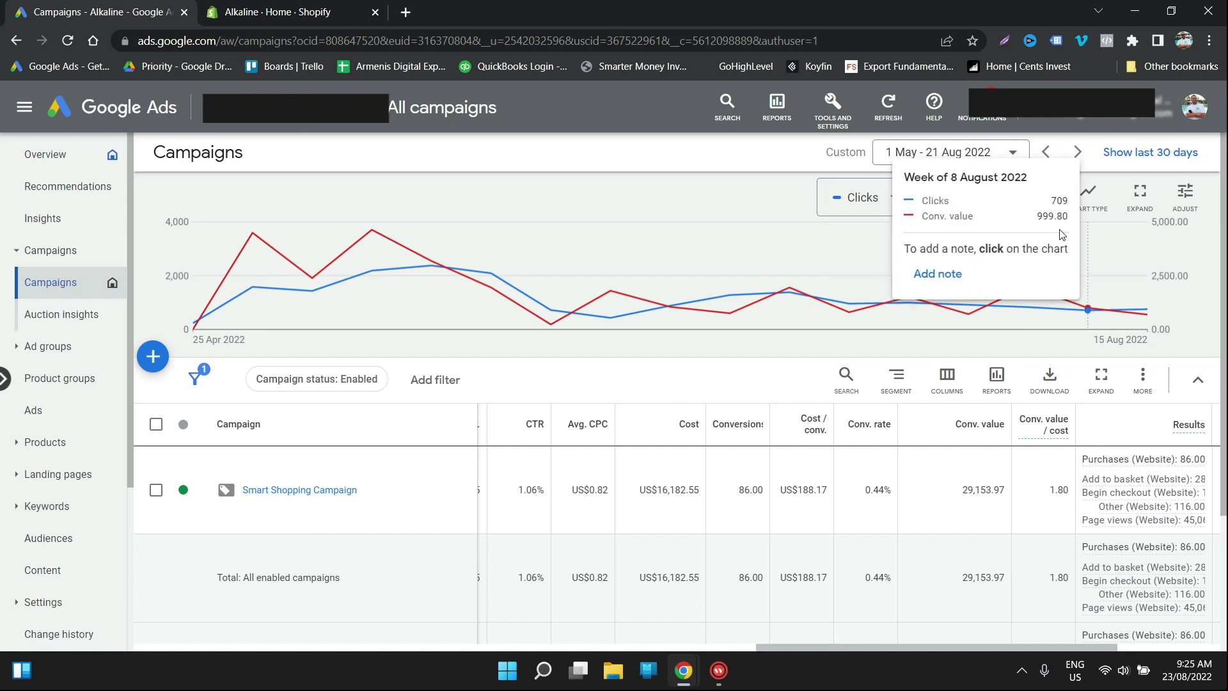
Step: Show the campaign chart monthly, plotting Cost instead of Clicks against Conv. value
click(1185, 194)
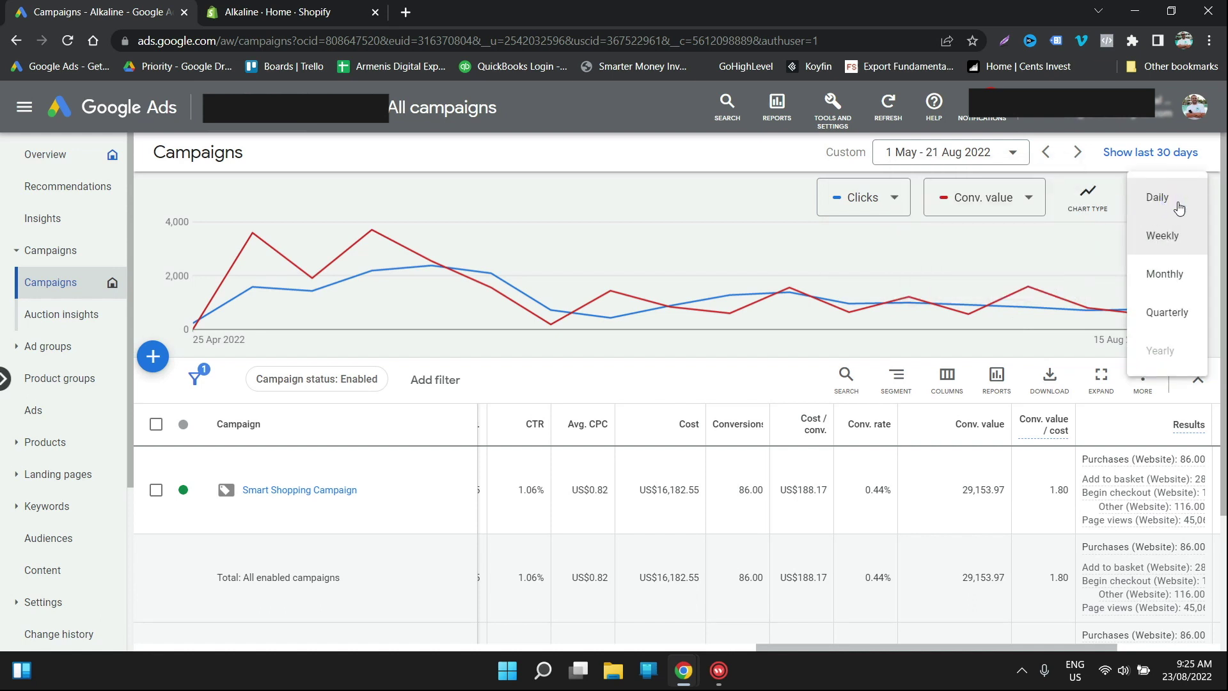
click(1162, 275)
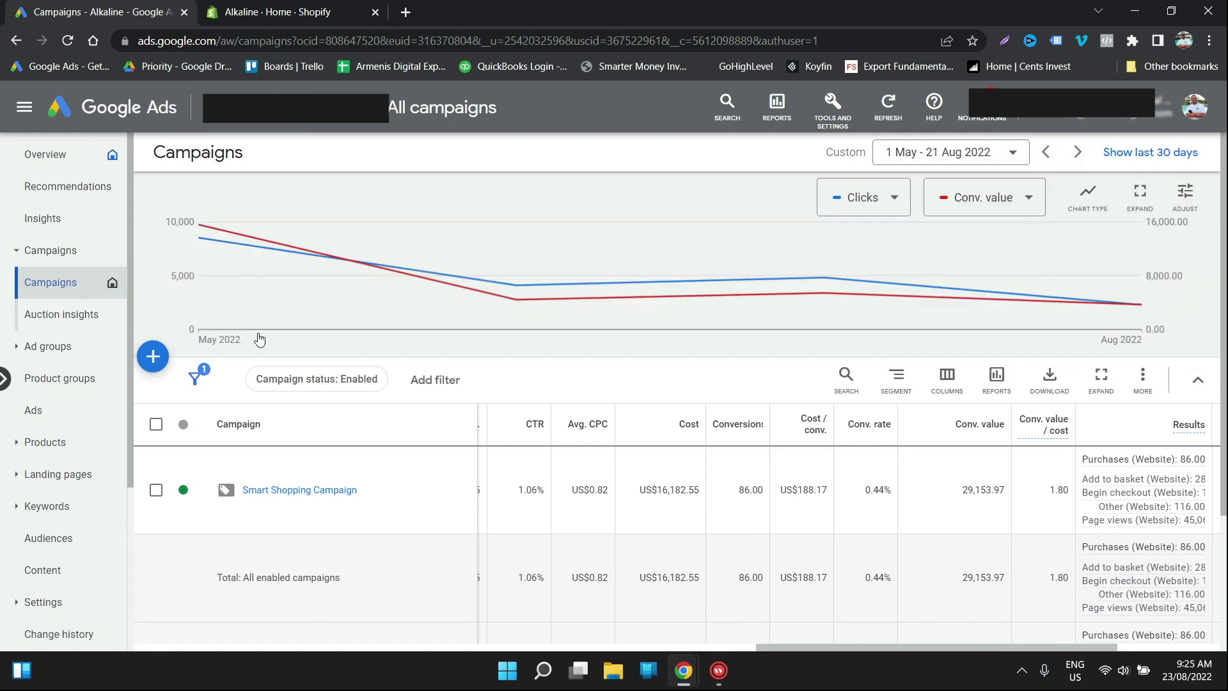
mouse_move(219, 236)
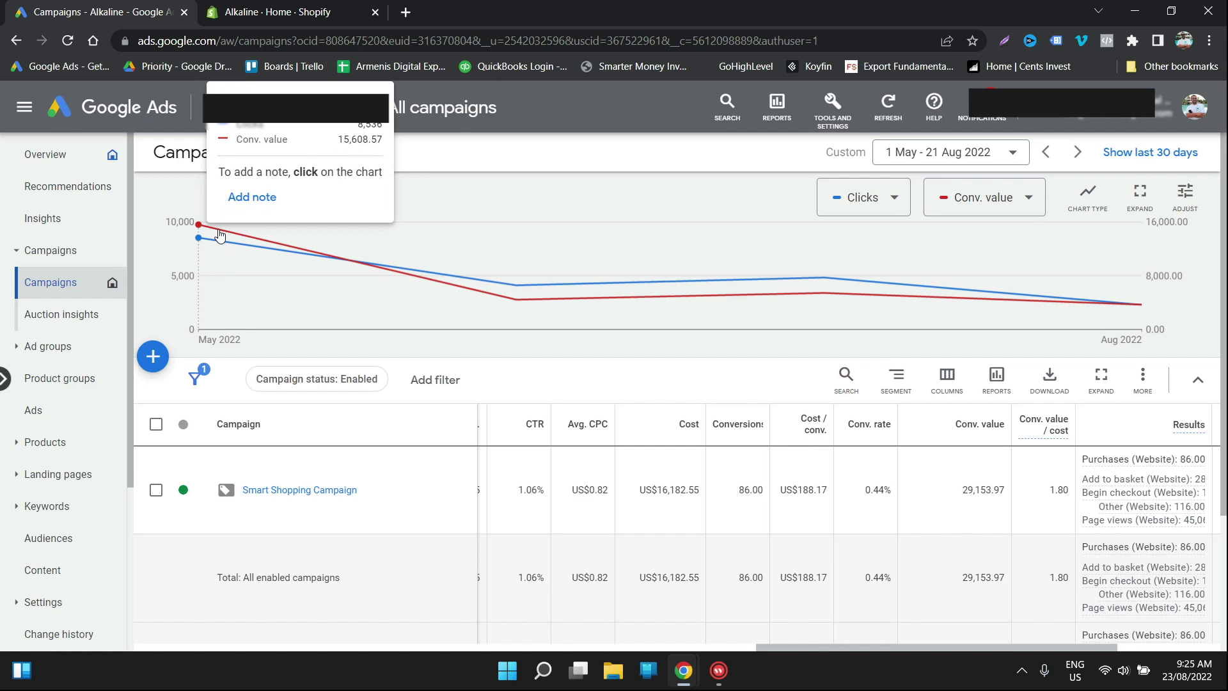
click(844, 197)
mouse_move(902, 288)
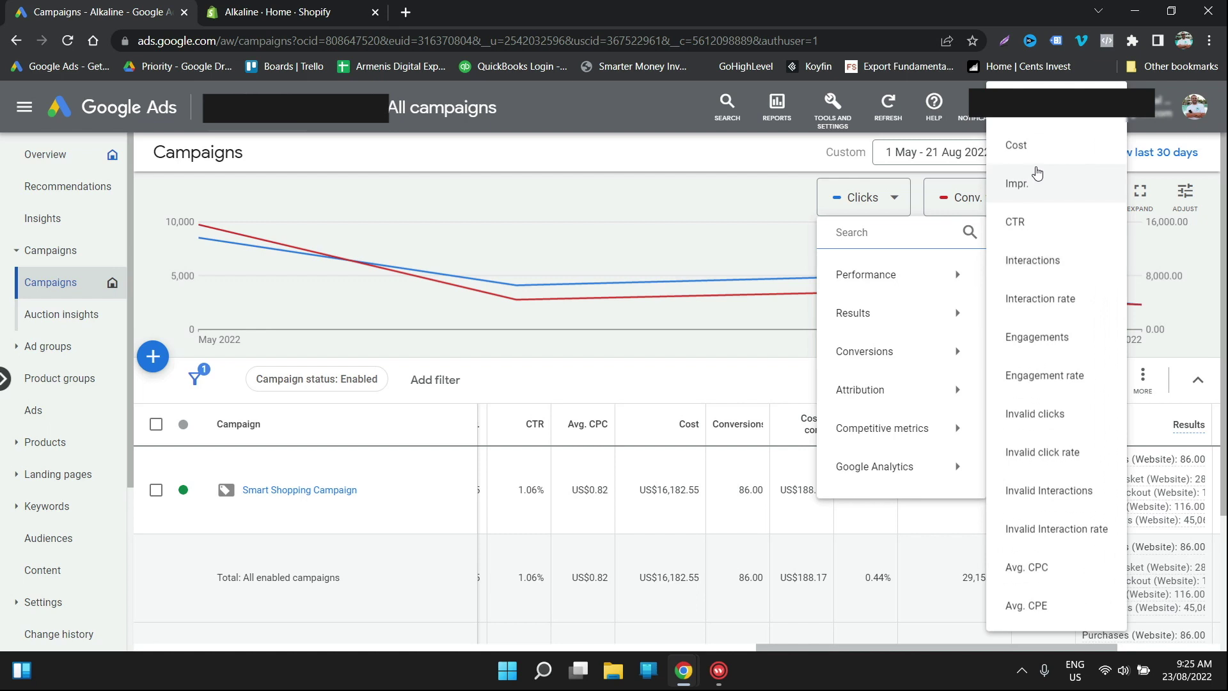
click(1029, 146)
mouse_move(234, 234)
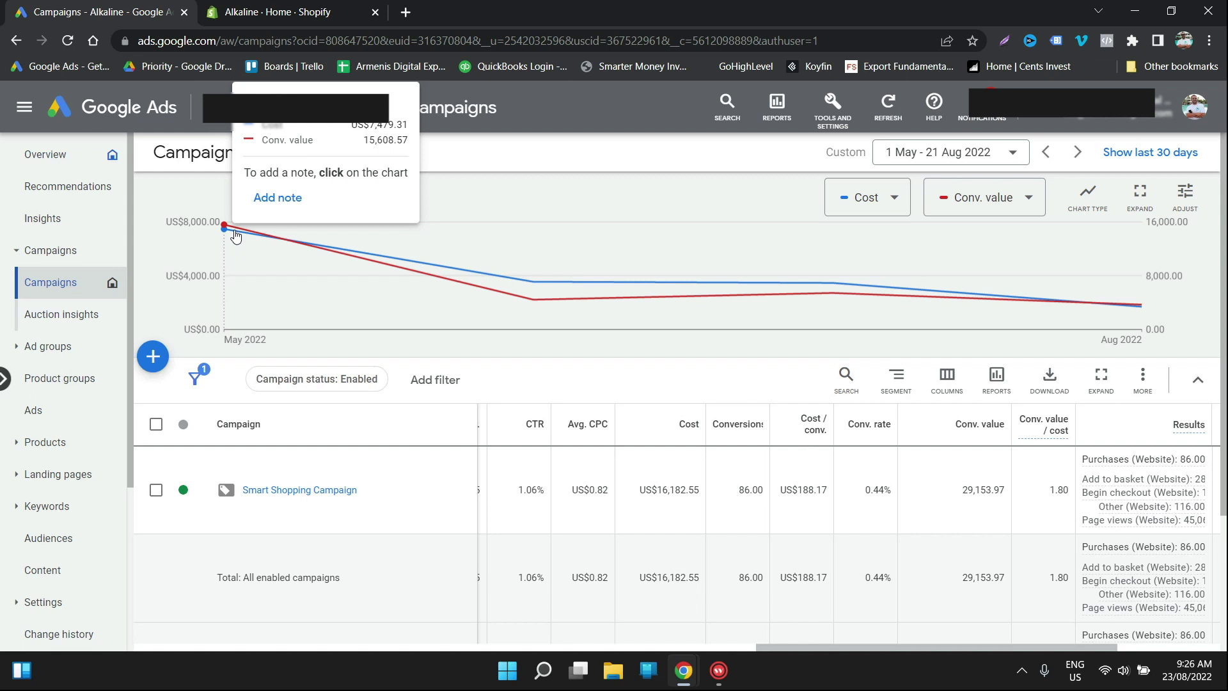
mouse_move(489, 295)
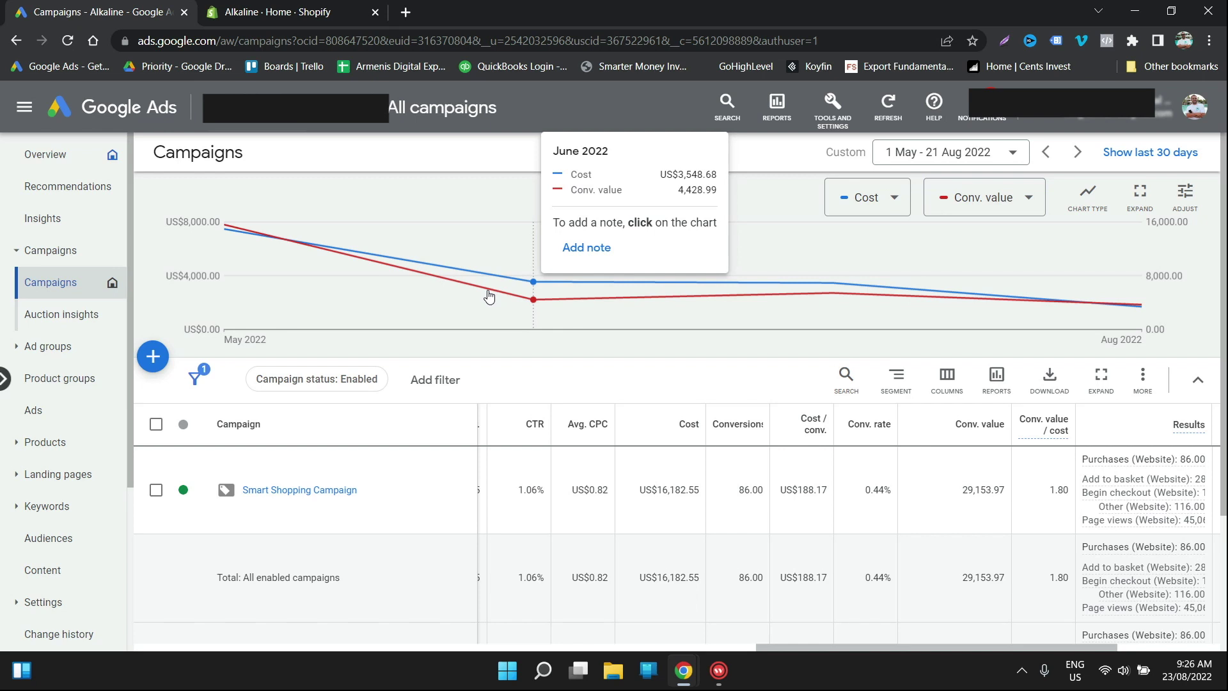
mouse_move(843, 273)
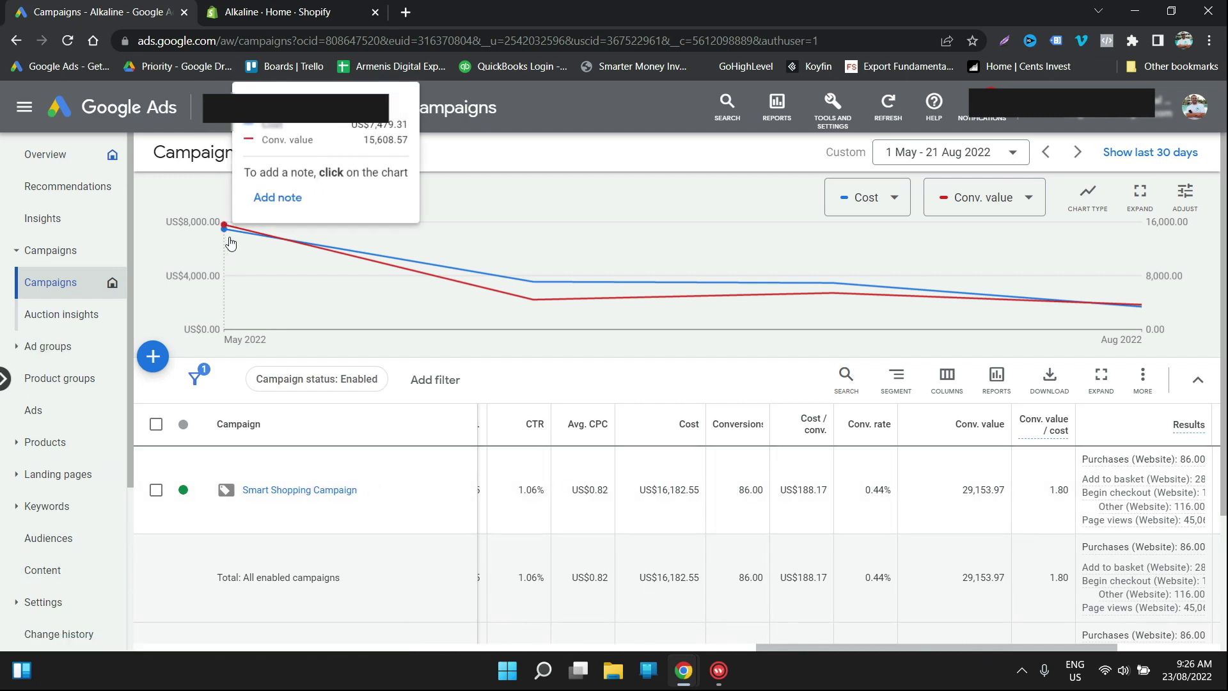
mouse_move(612, 293)
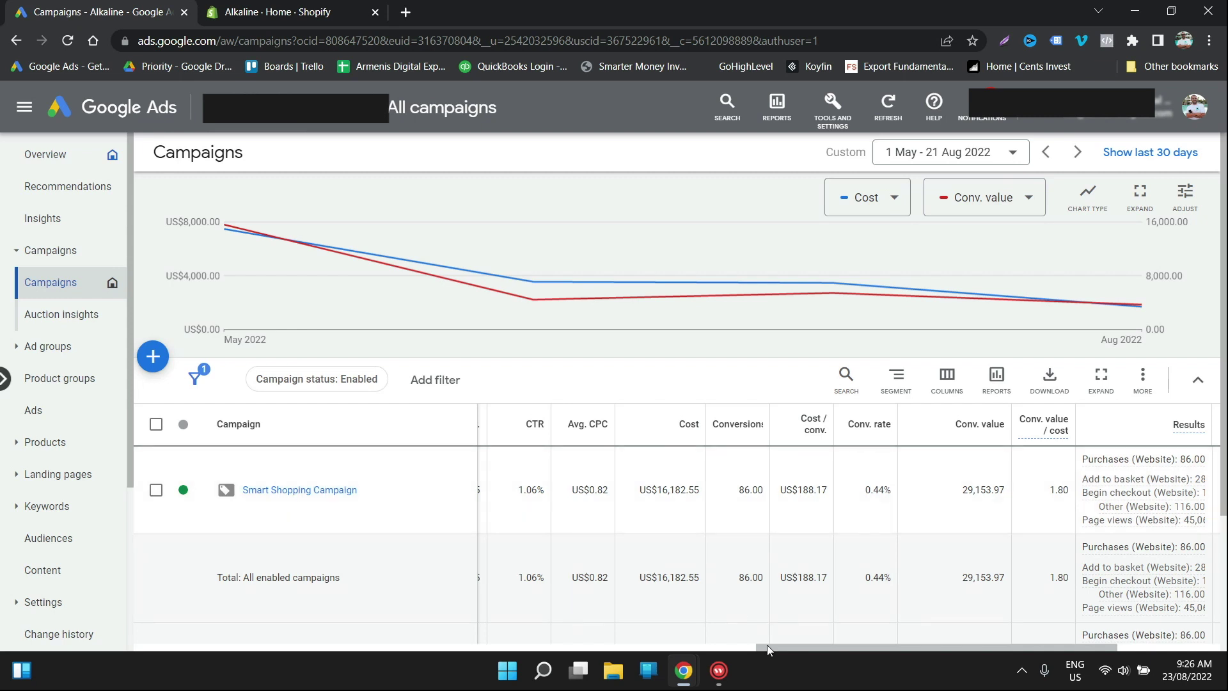
Step: Rename the Smart Shopping ad group to 'Best Selling AU Products', then view Auction insights
click(284, 494)
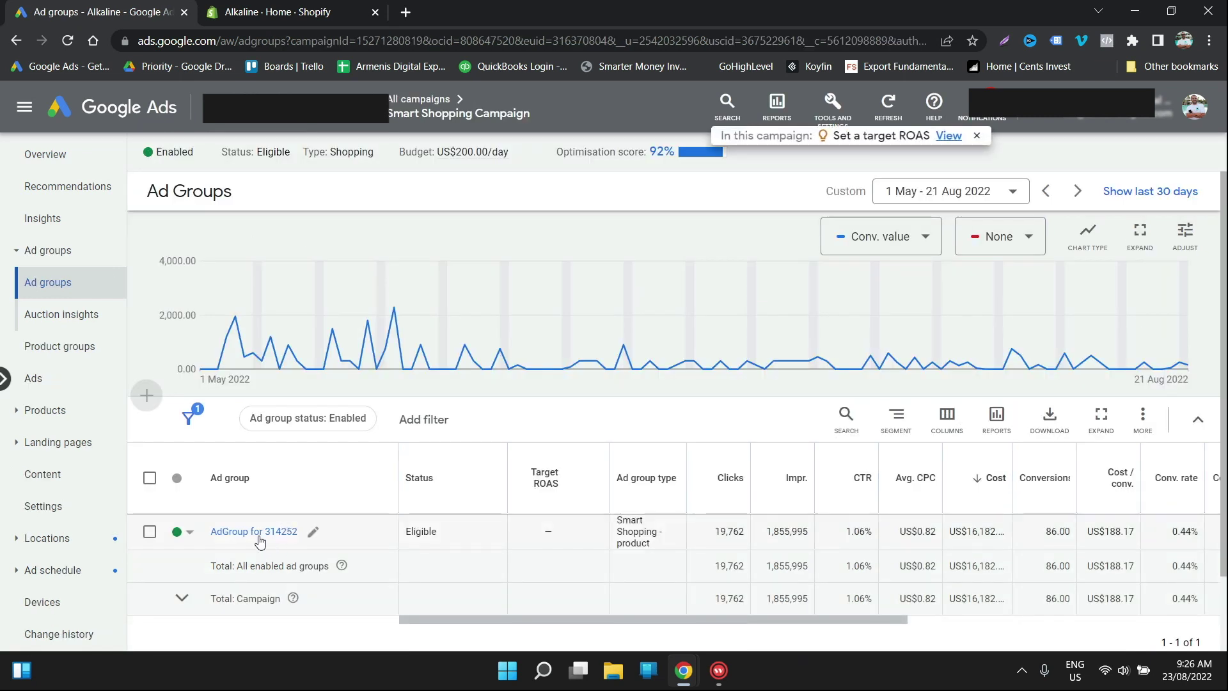
click(313, 531)
triple_click(312, 569)
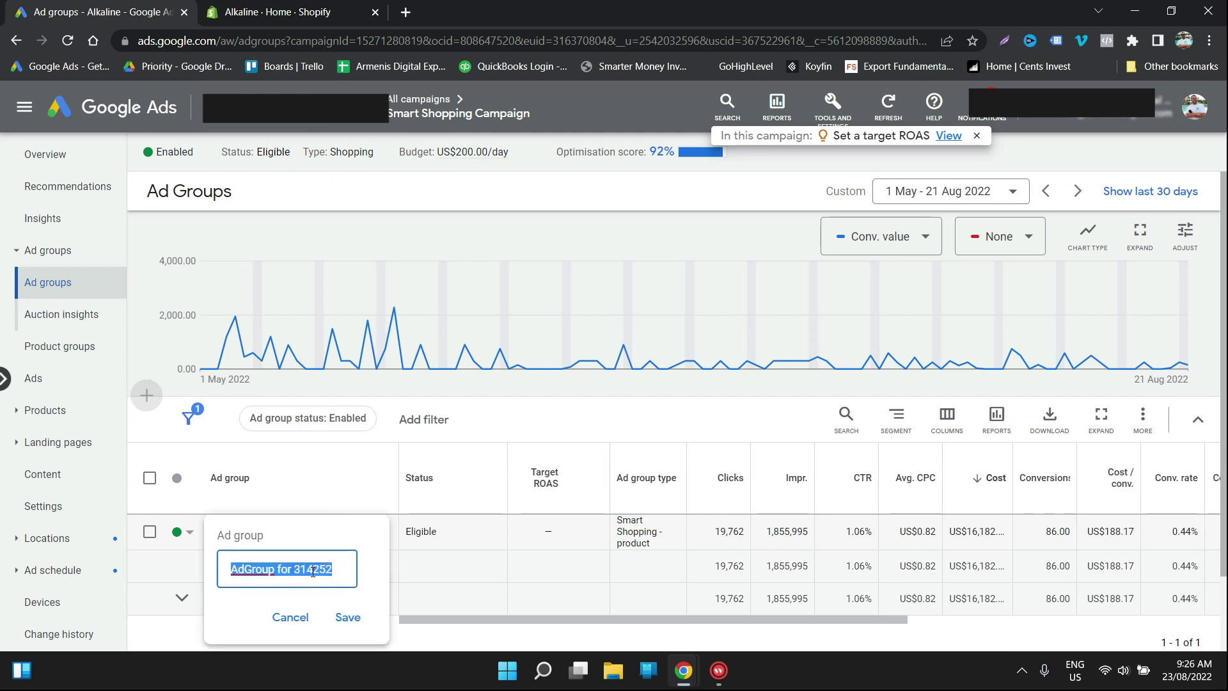
text(Best Selli)
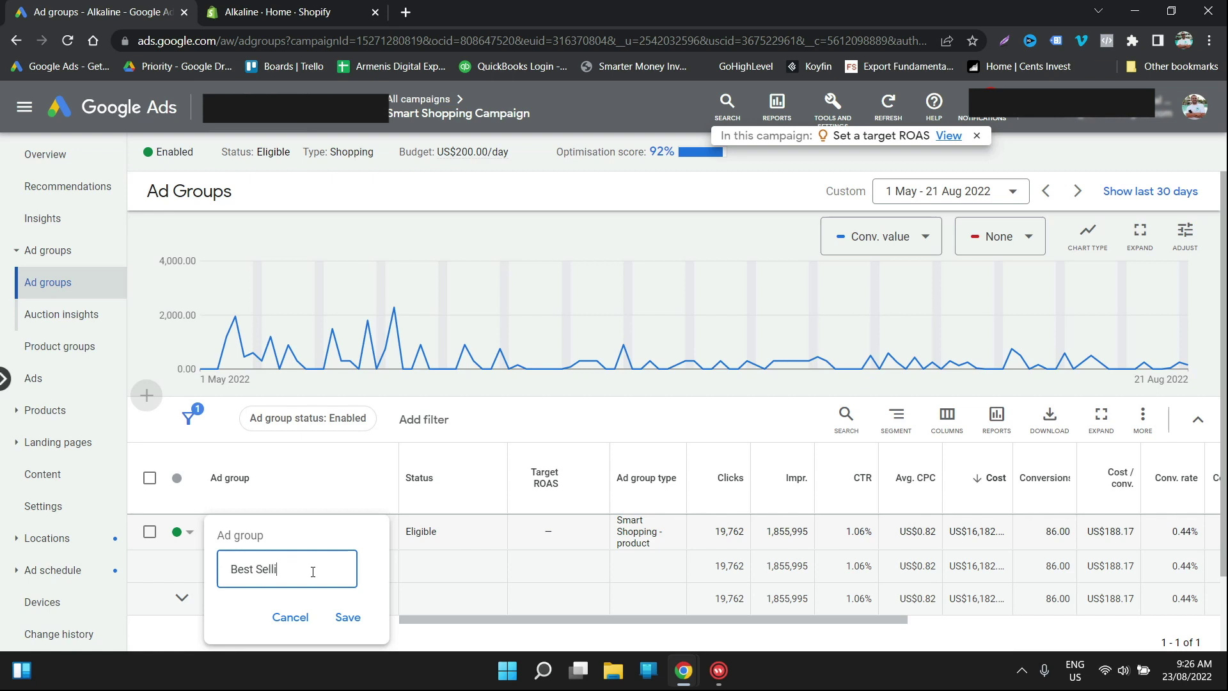
text(ng AU Products)
key(Return)
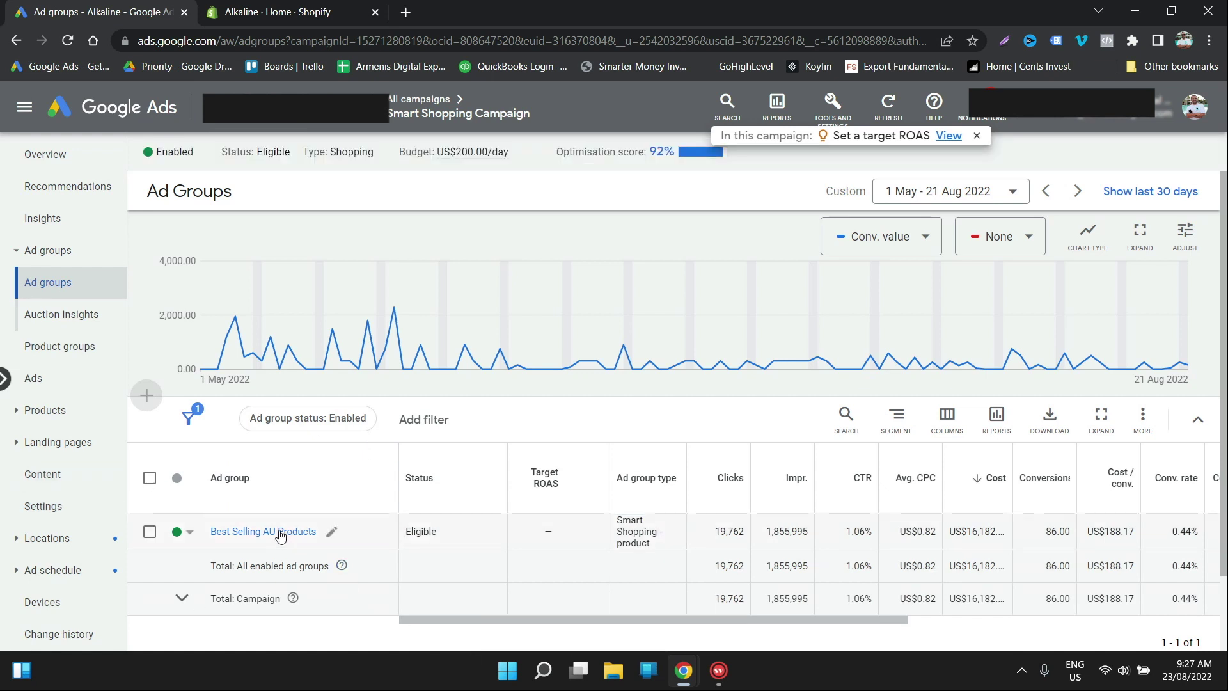
click(57, 321)
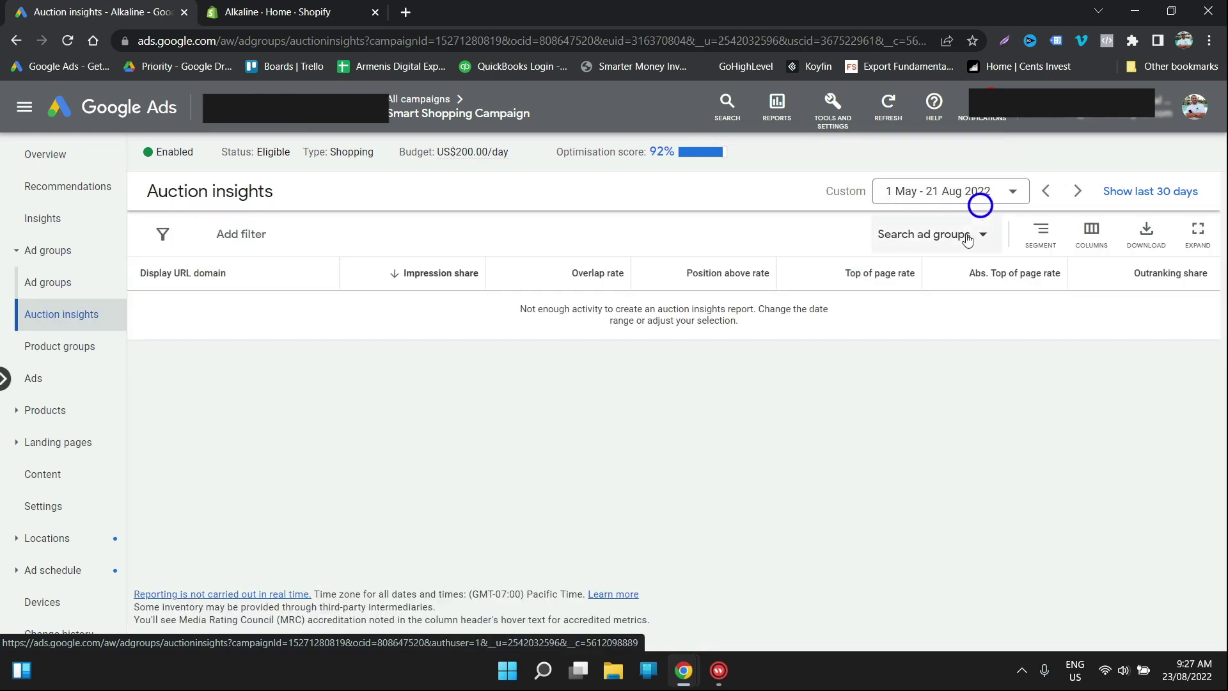
Step: Switch auction insights to Shopping ad groups and select the competitor name GNC
click(953, 238)
click(920, 329)
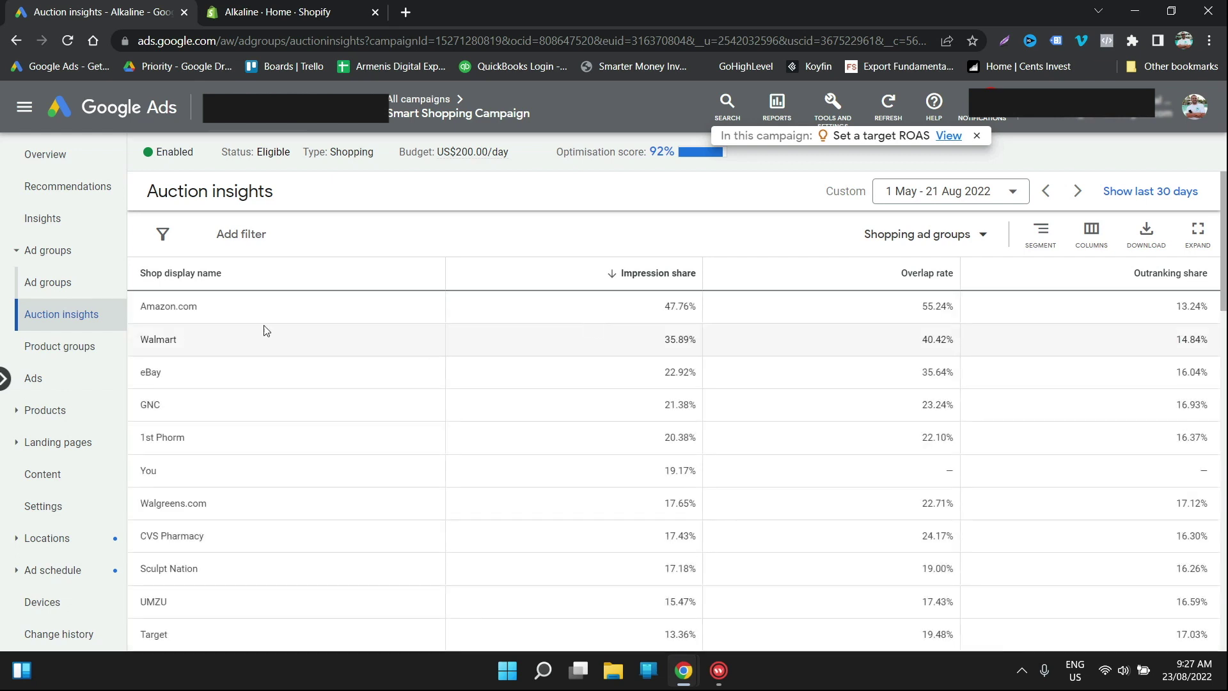
drag(175, 306, 177, 306)
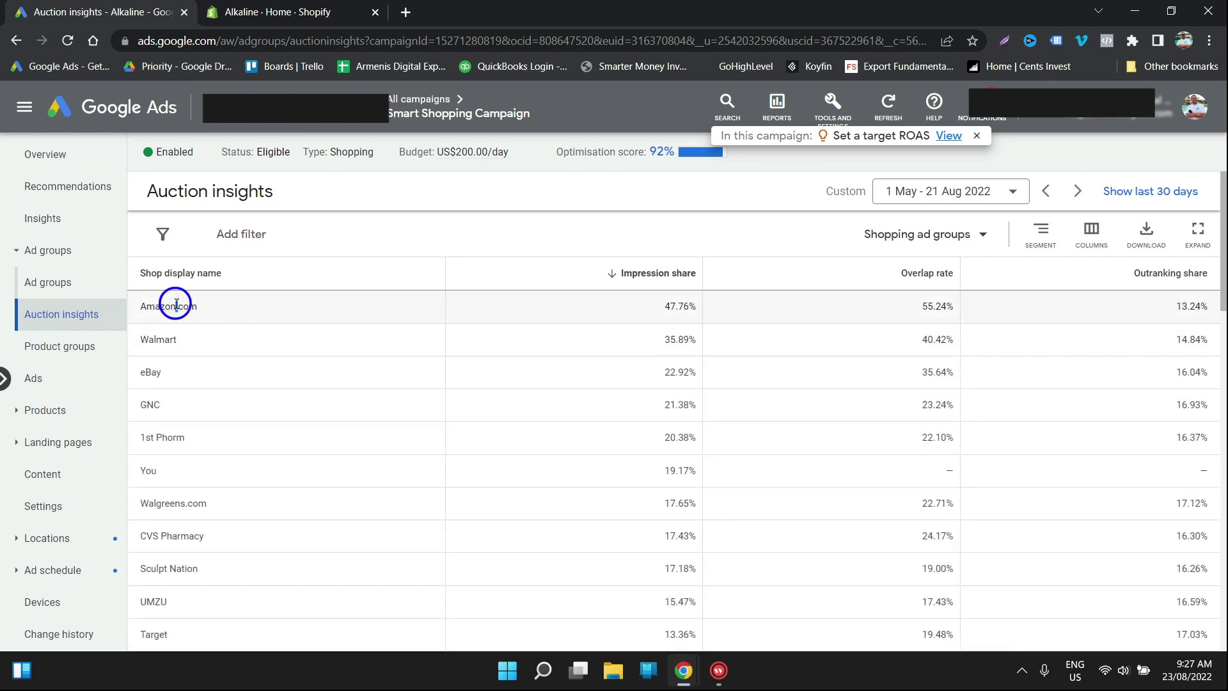
double_click(146, 406)
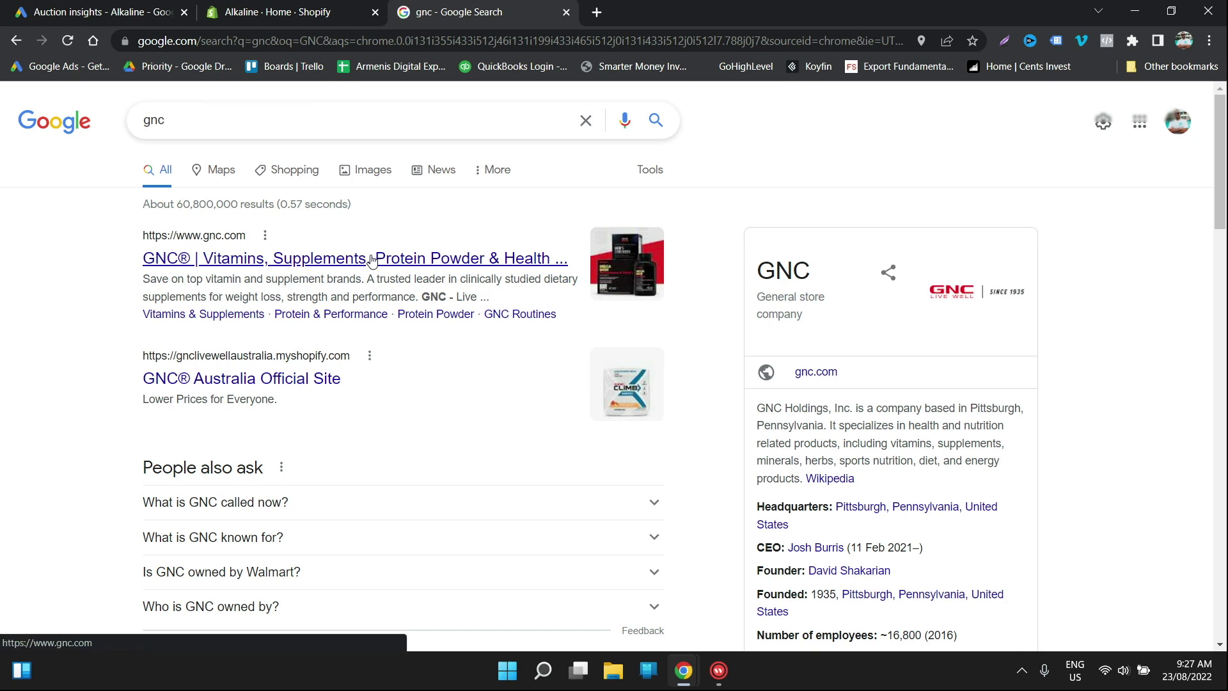
Step: Open gnc.com from the results, close the rewards and coupon popups, and scroll the homepage
click(371, 258)
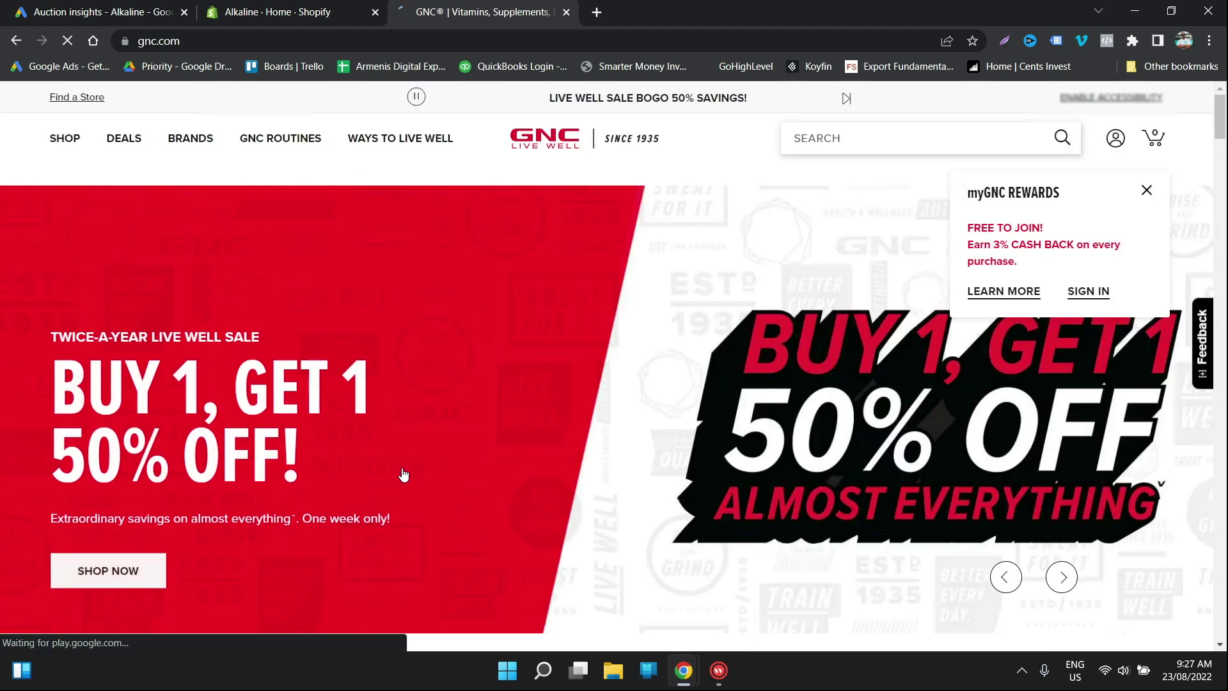
click(1146, 190)
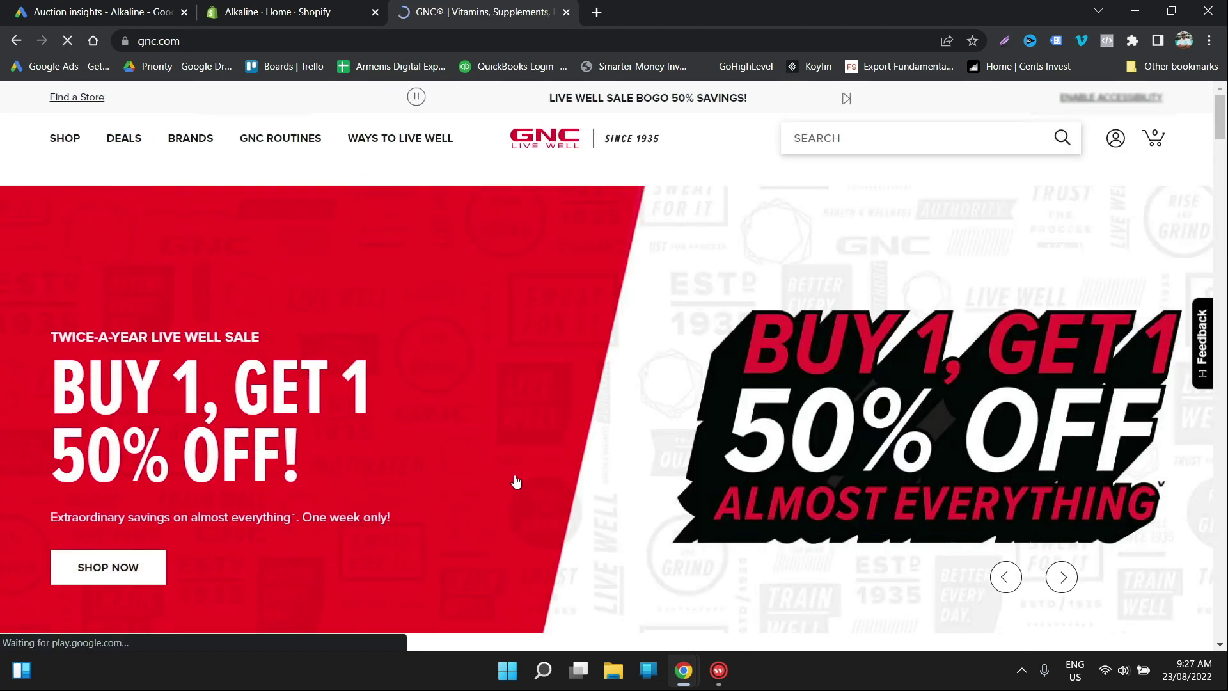
scroll(513, 485, down, 5)
scroll(515, 483, down, 5)
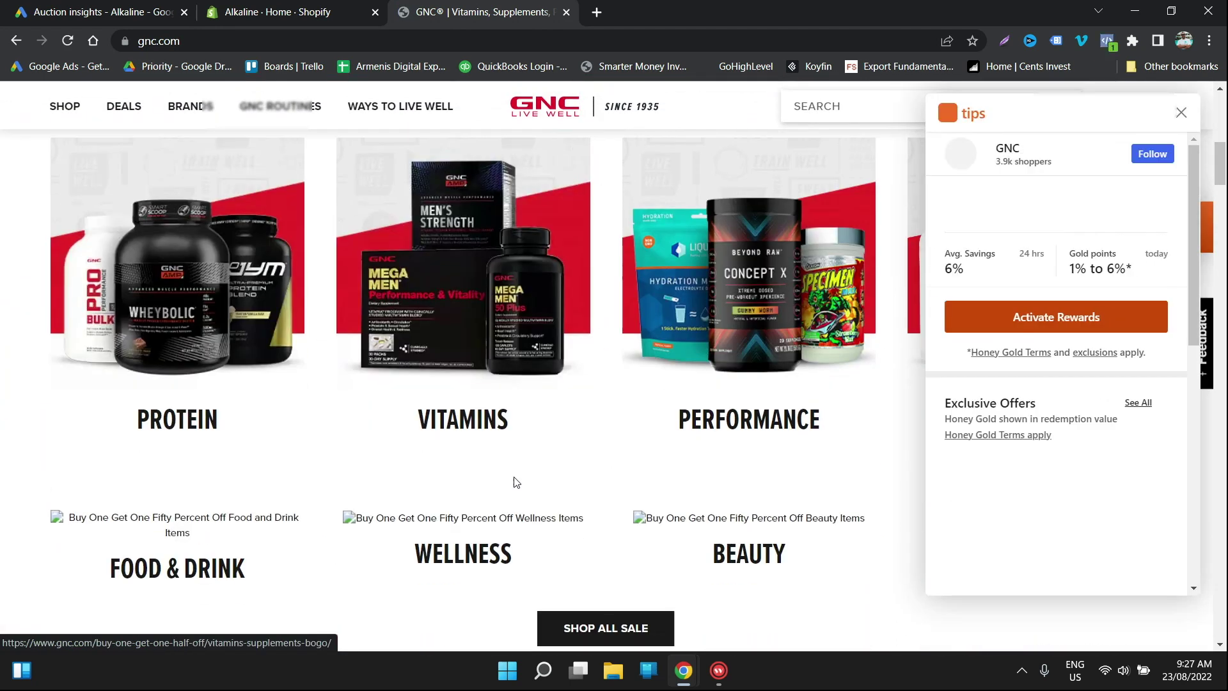
click(1181, 113)
scroll(386, 560, down, 9)
scroll(387, 560, down, 9)
scroll(386, 558, down, 5)
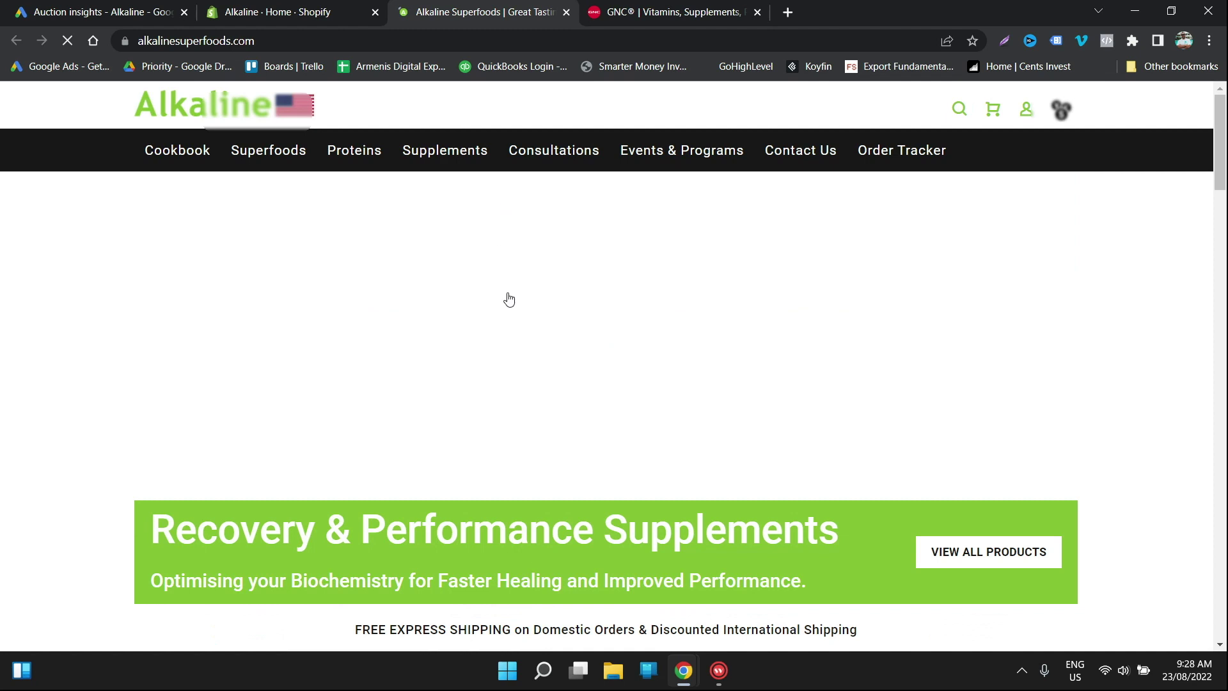
Step: Dismiss the Alkaline Superfoods 'ships to Australia' popup while scrolling its store
scroll(515, 358, down, 1)
scroll(516, 358, down, 8)
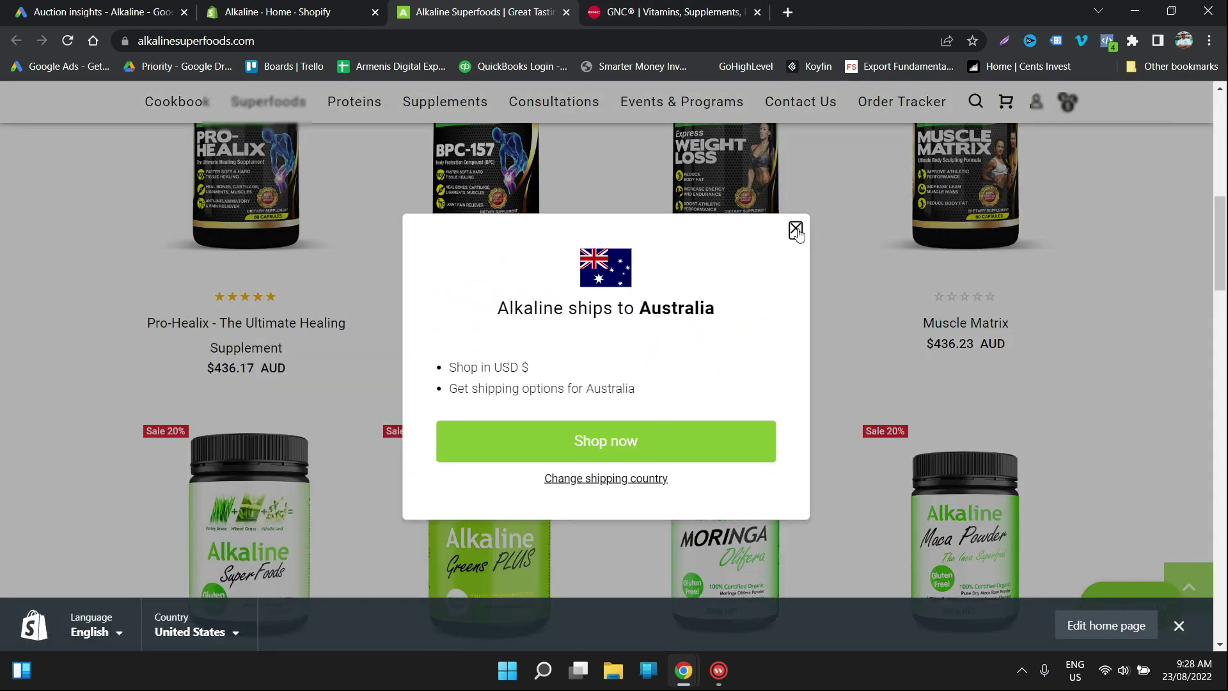
click(794, 229)
scroll(684, 383, down, 4)
scroll(685, 383, up, 7)
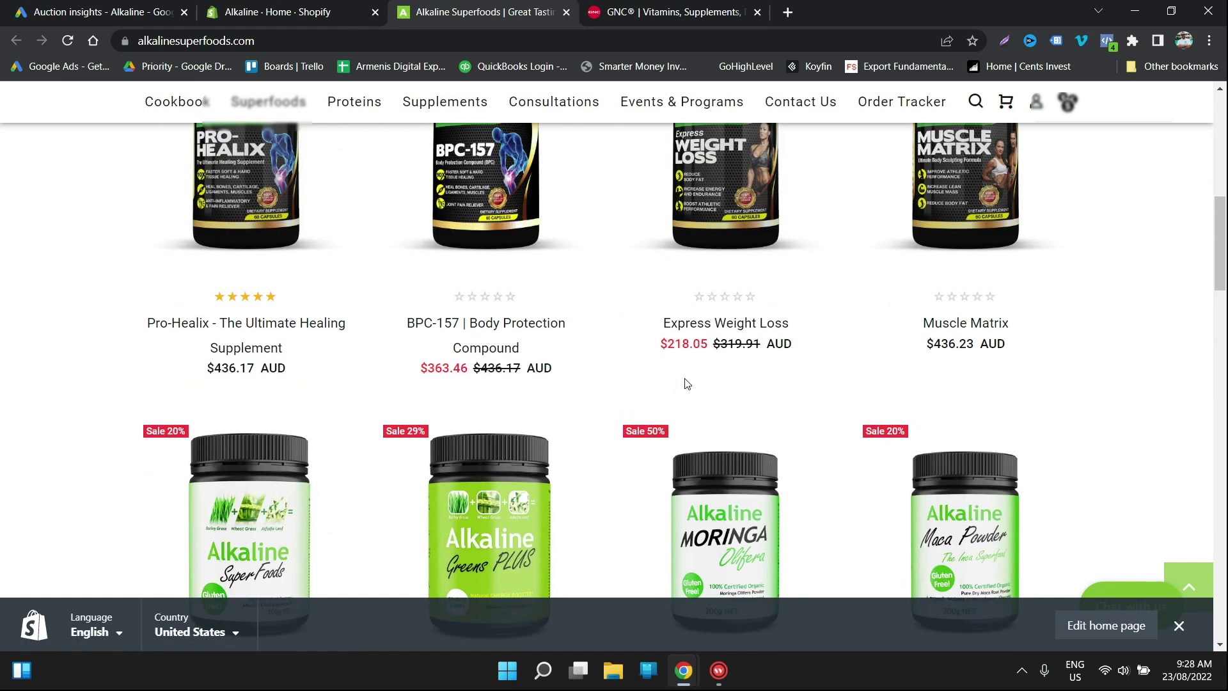
scroll(684, 382, up, 5)
Step: Compare the GNC and Alkaline Superfoods category menus, ending on the GNC homepage
click(616, 10)
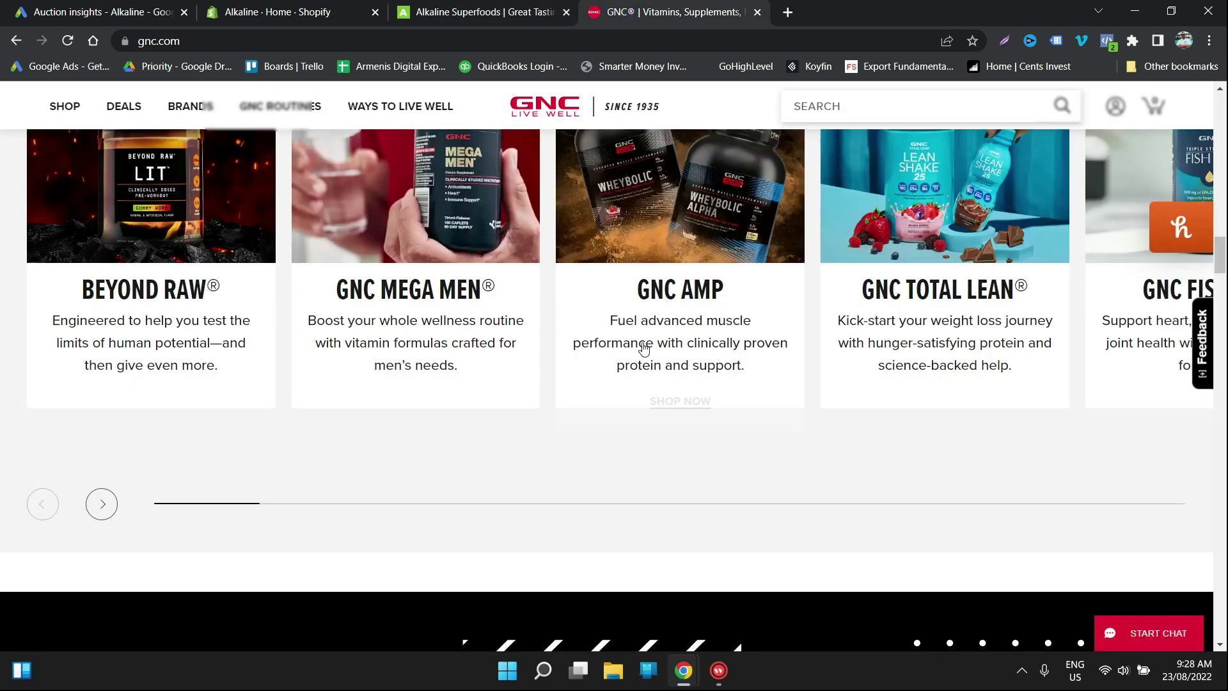
scroll(642, 386, up, 4)
scroll(646, 441, up, 10)
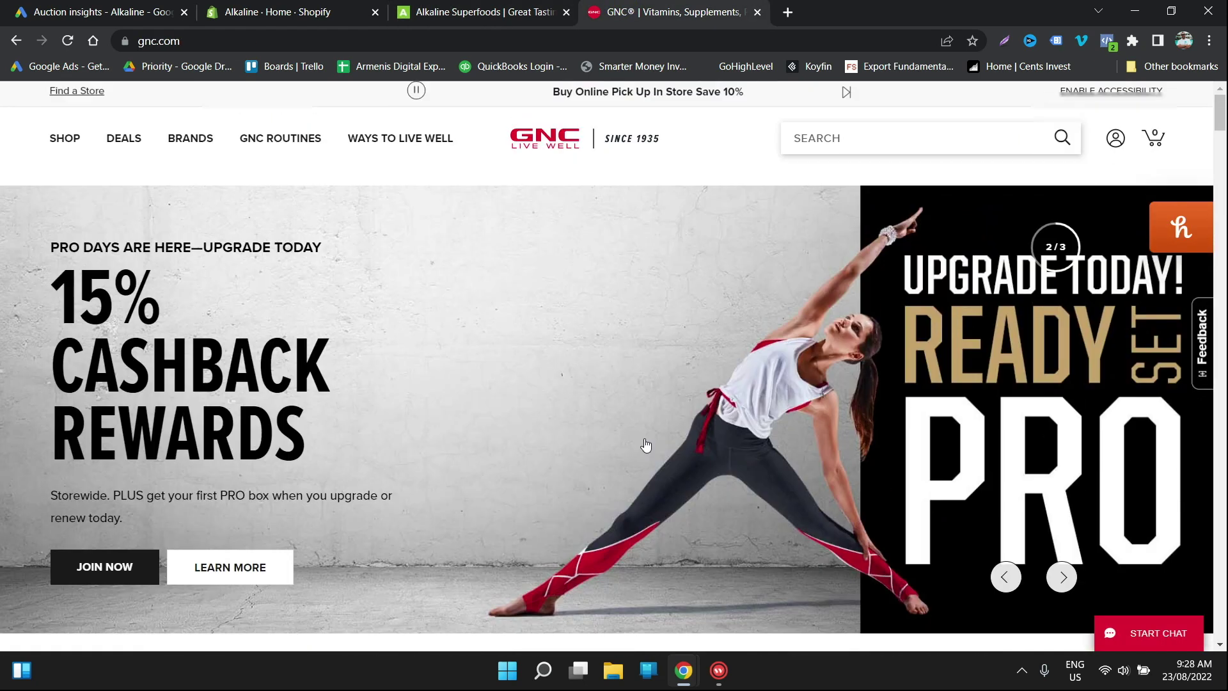
click(70, 138)
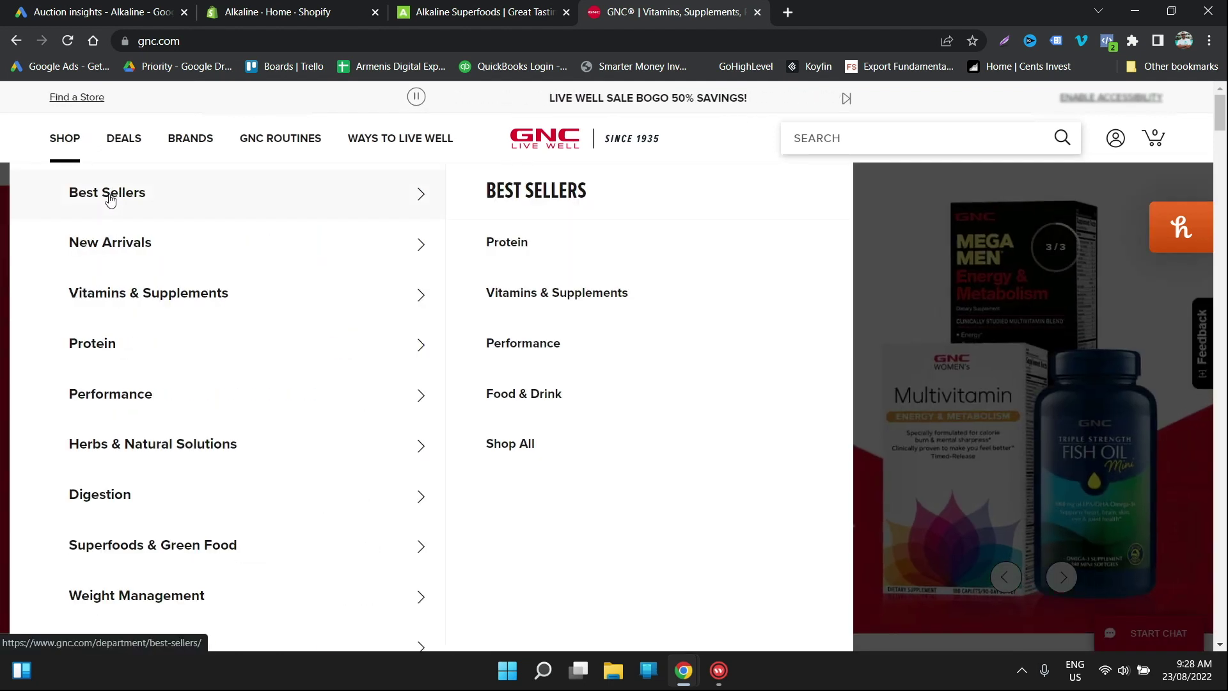
mouse_move(123, 332)
mouse_move(139, 515)
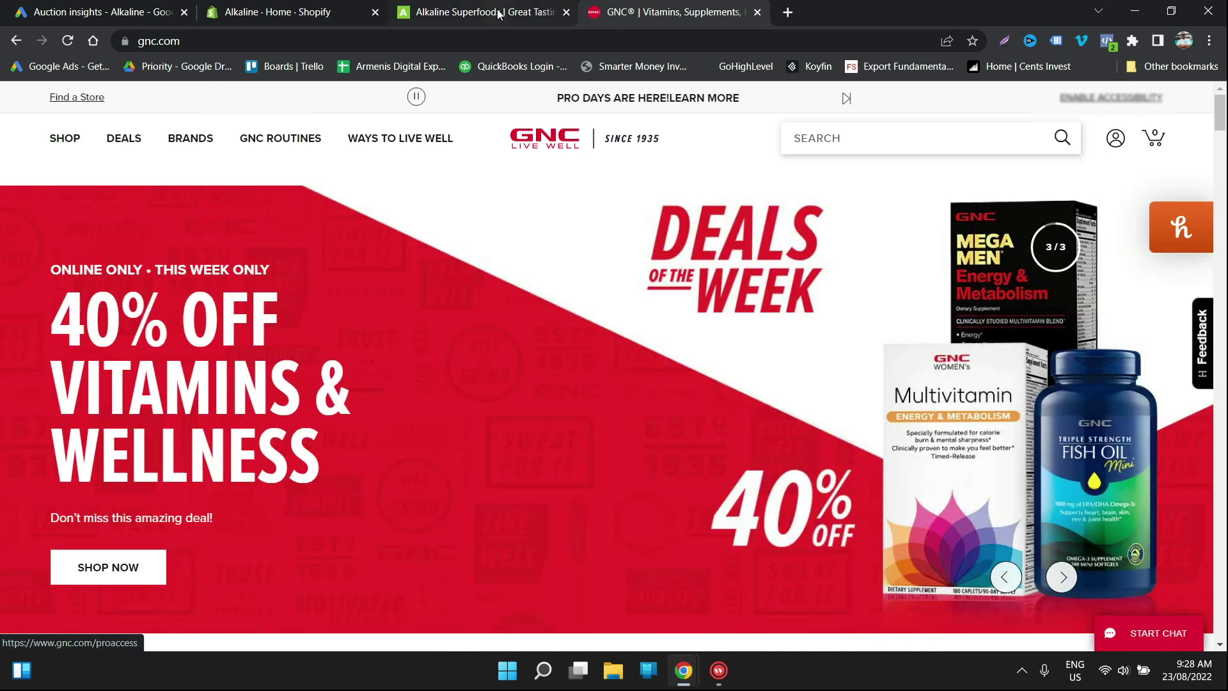
click(484, 11)
mouse_move(280, 151)
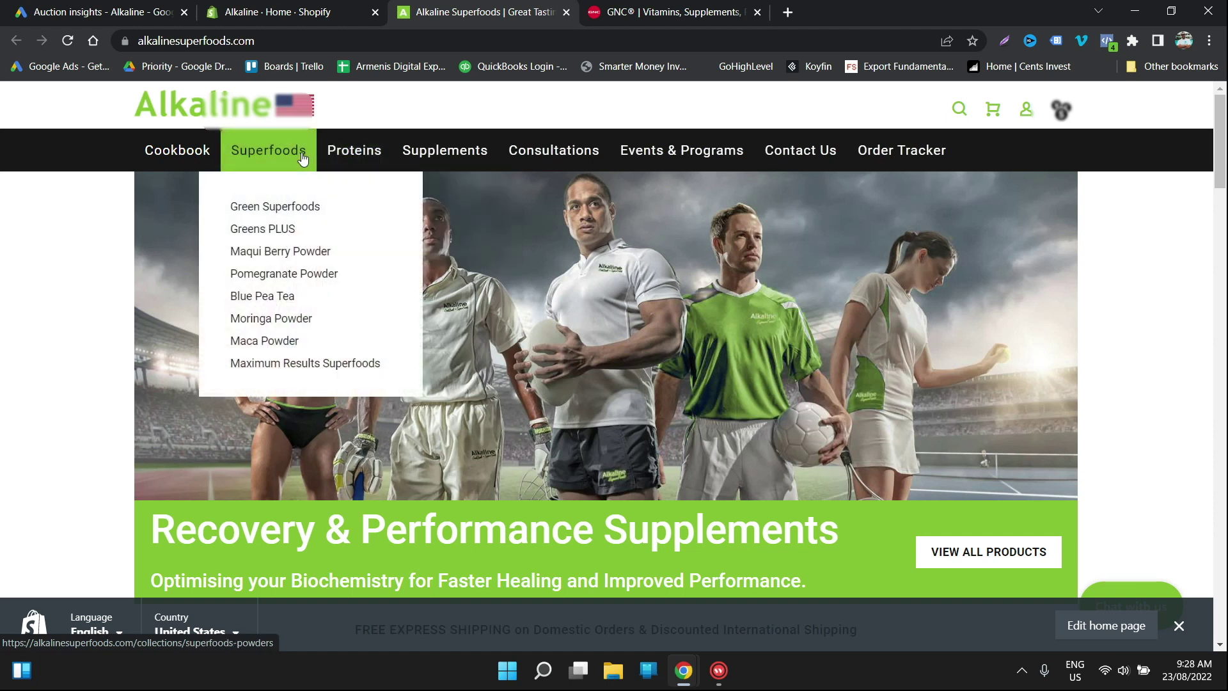
mouse_move(419, 169)
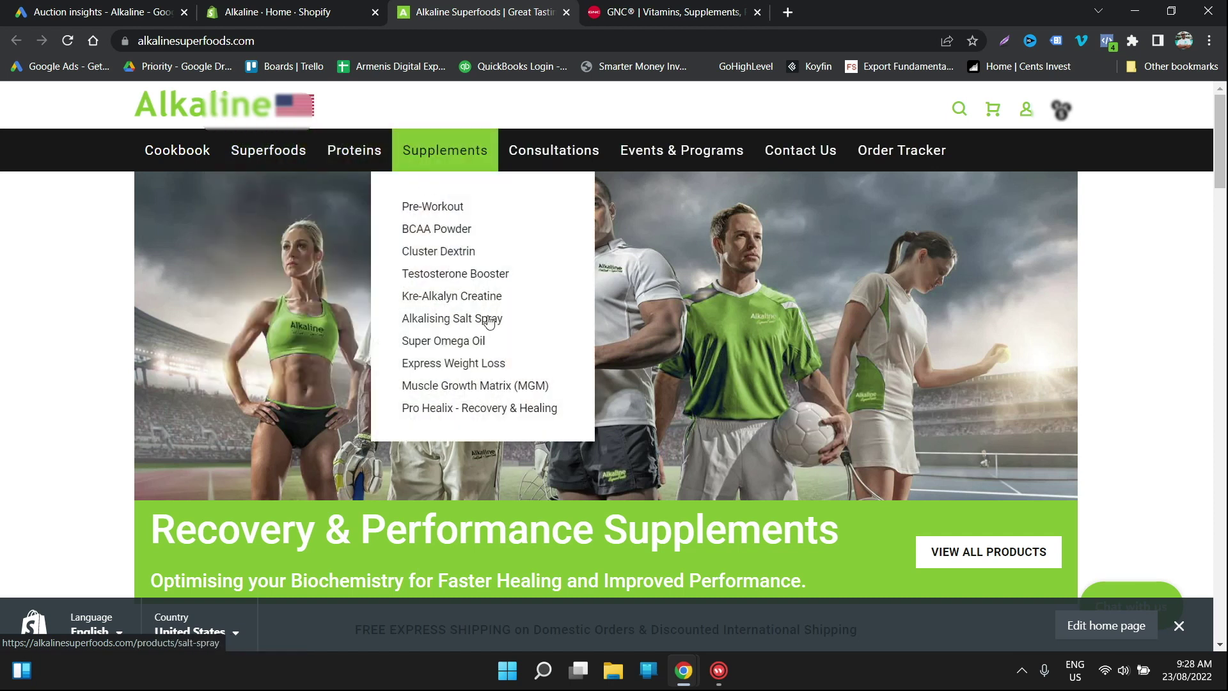
click(643, 5)
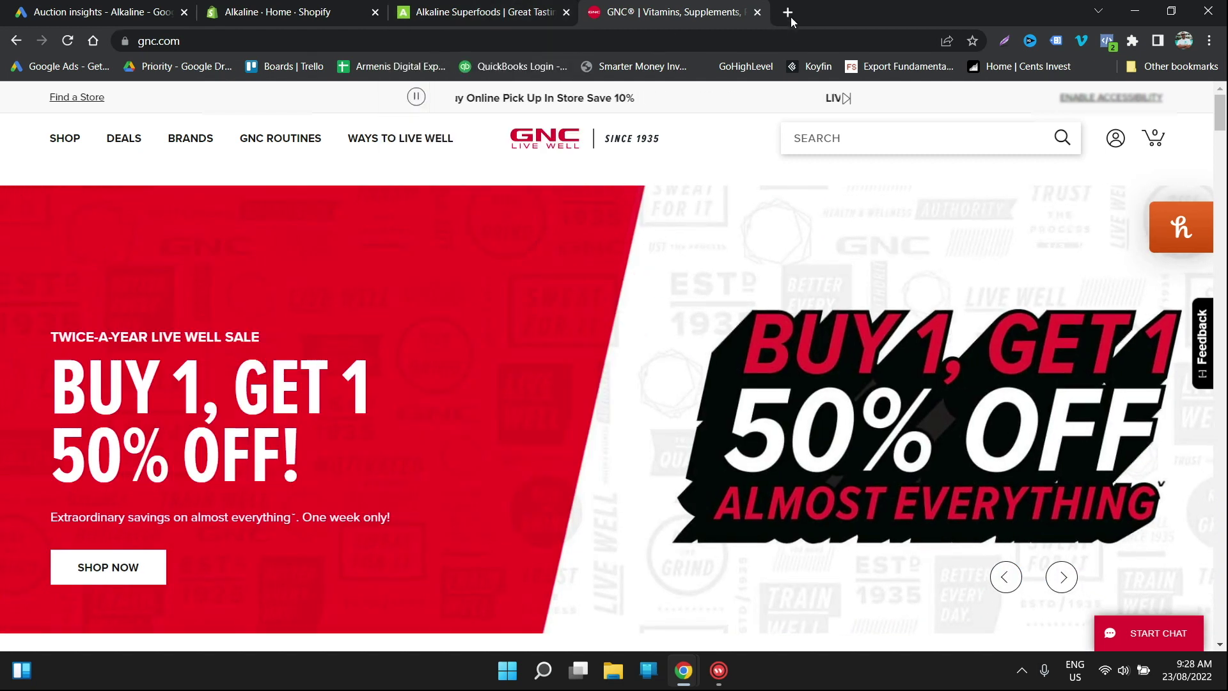
Step: Open the I Search From site in a new tab and set the country to United States
click(788, 12)
text(isear)
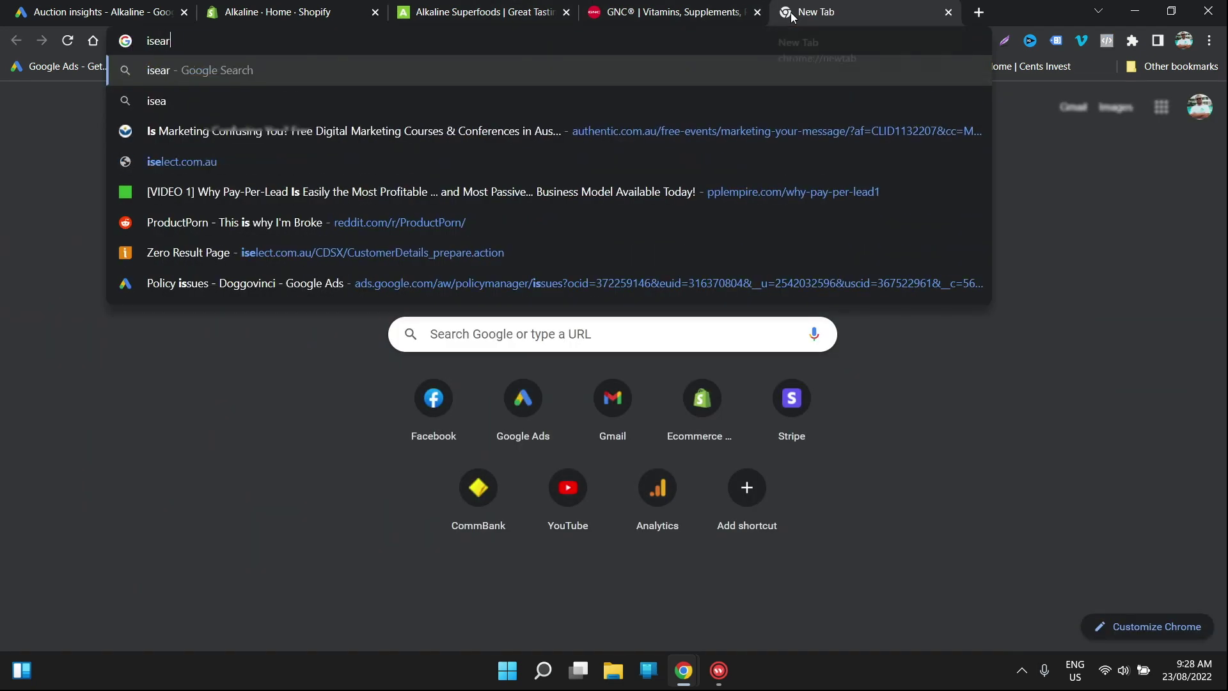
text(chfrom)
key(Return)
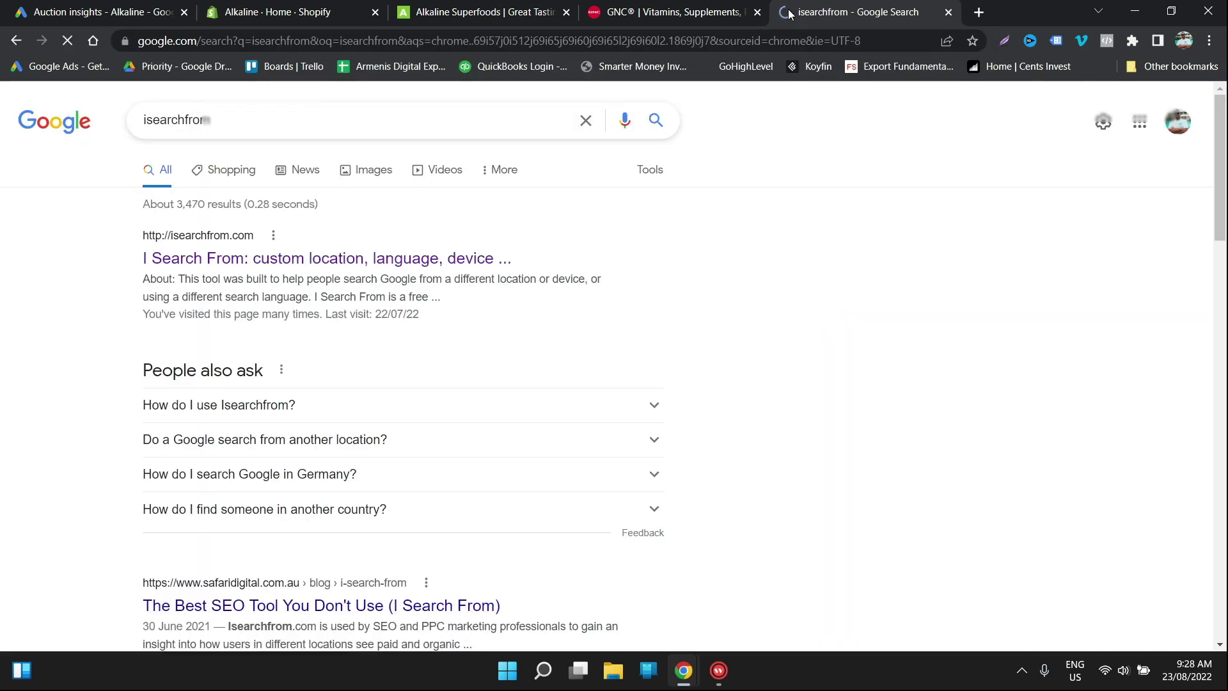
click(248, 263)
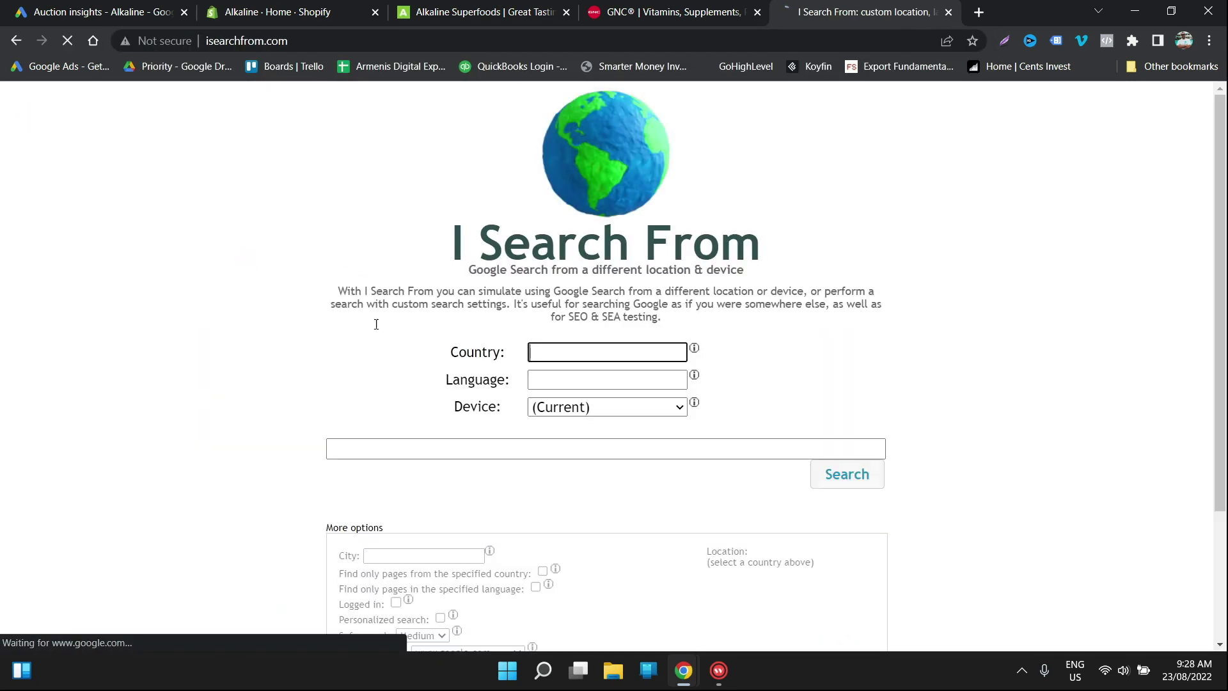
click(568, 409)
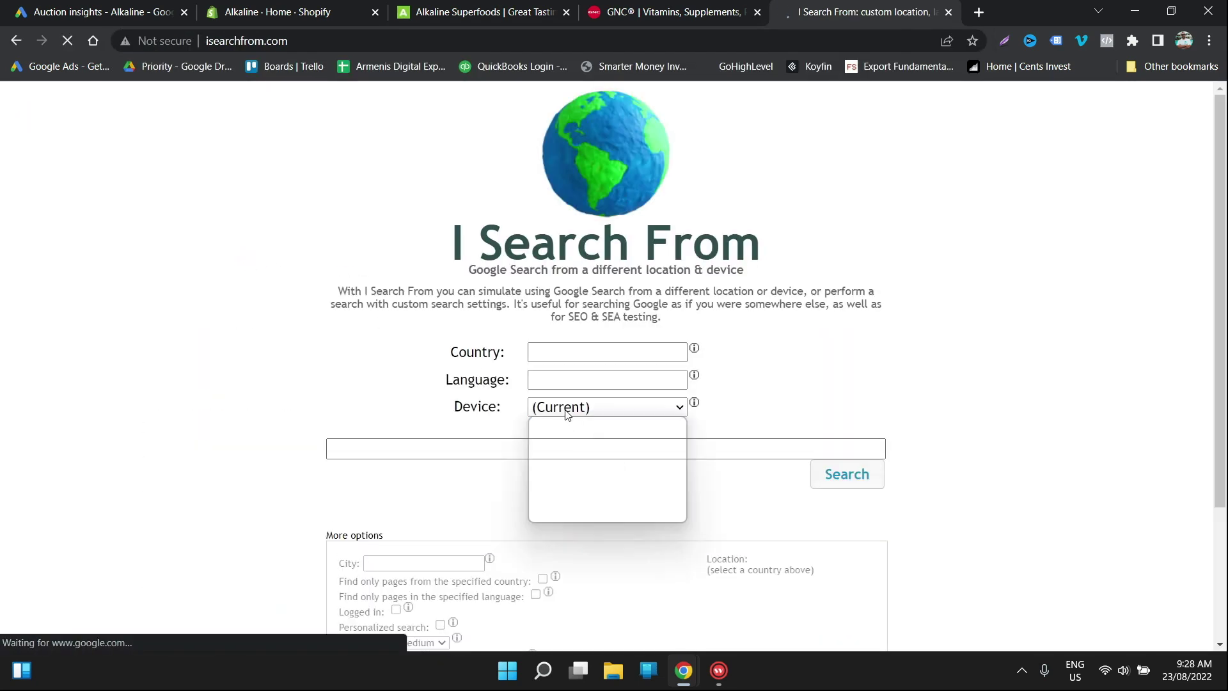
click(561, 351)
text(united)
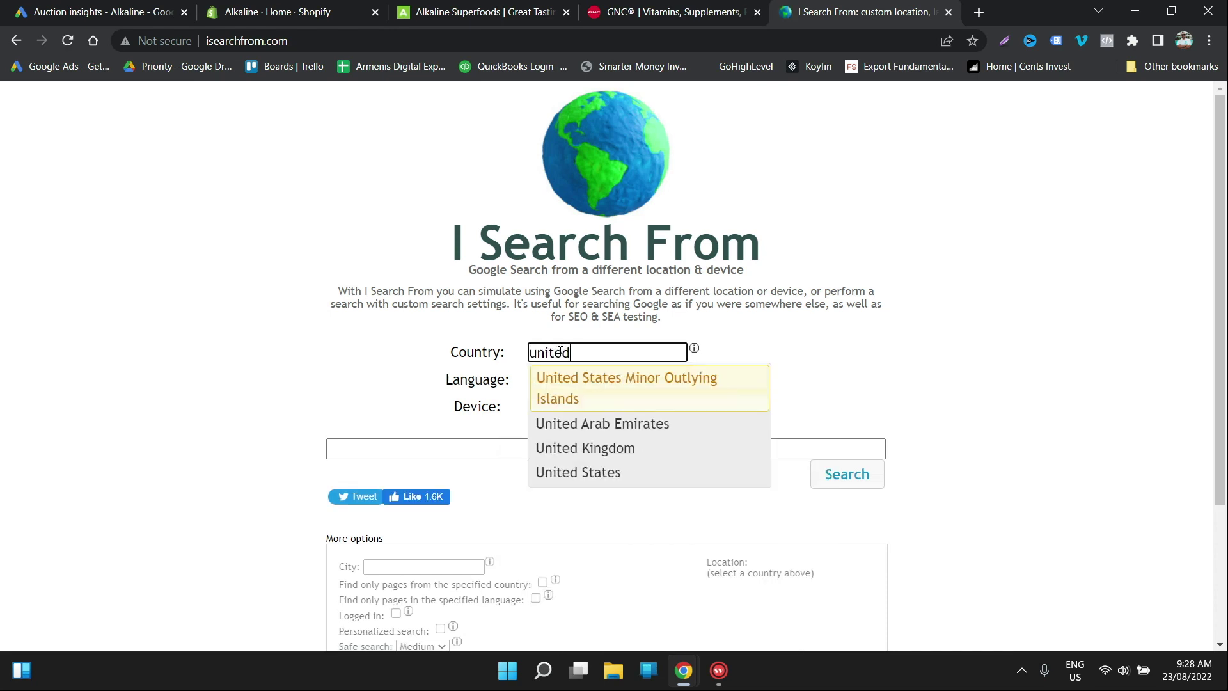
click(566, 452)
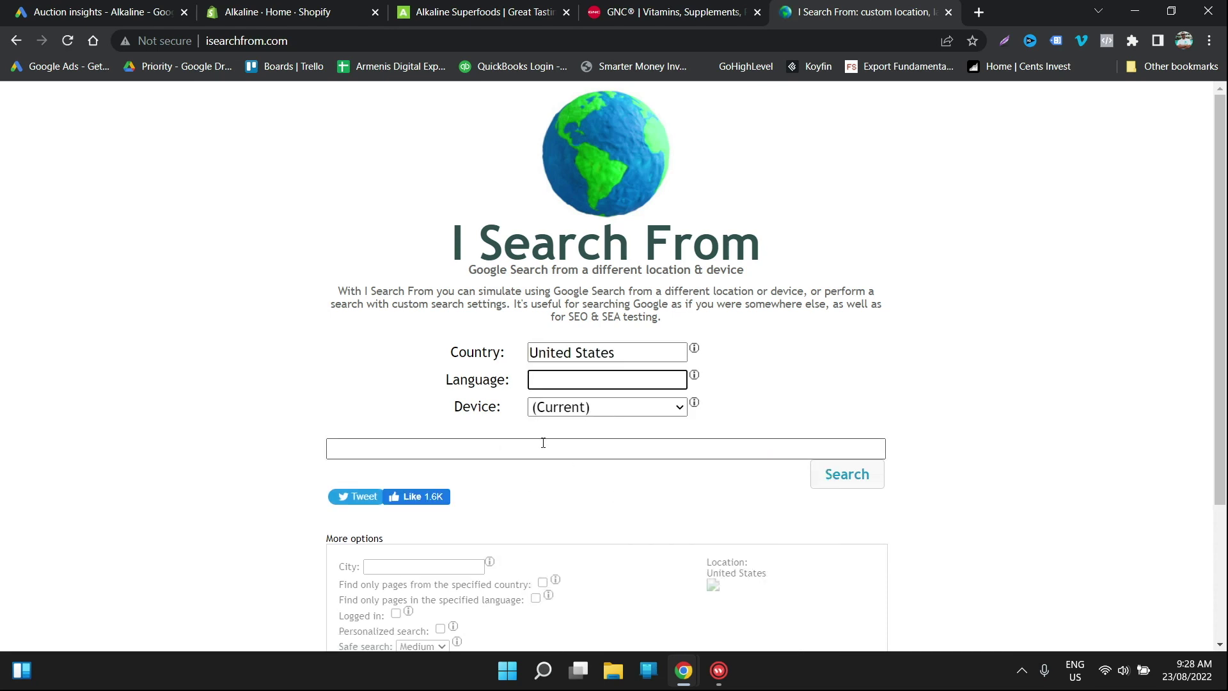
Step: Search 'alkaline supplements' from the US and page through the competitor Shopping ads
click(486, 448)
text(b)
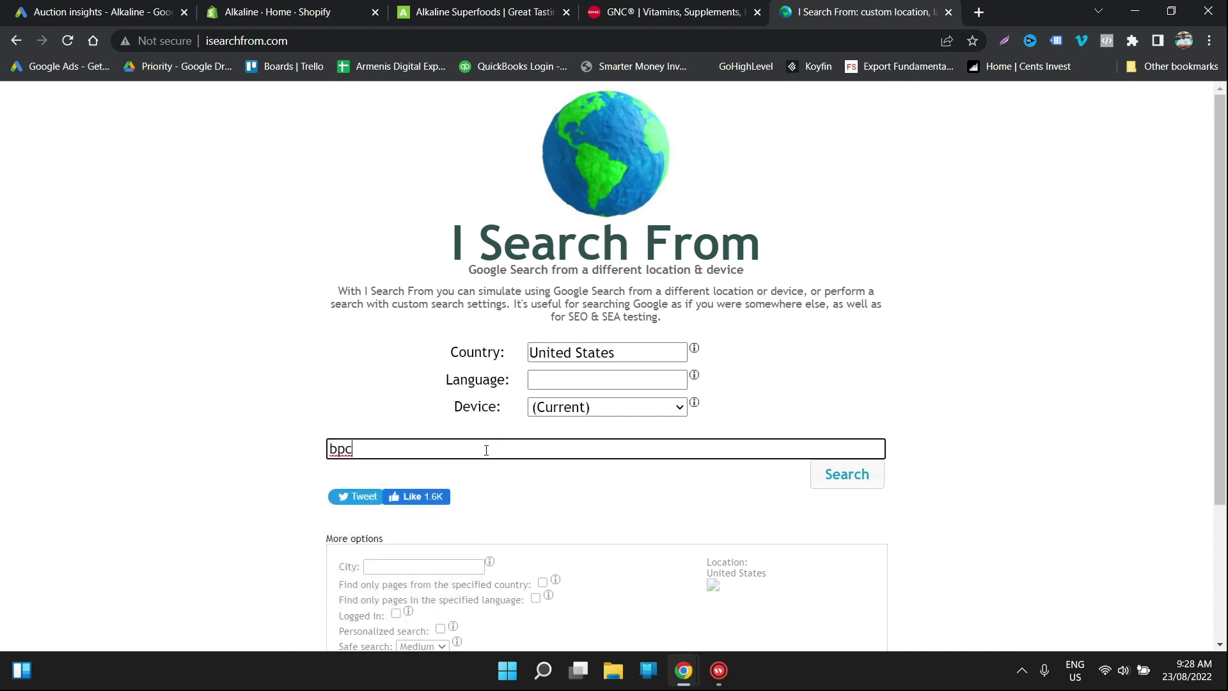
key(BackSpace)
text(alkaline supplements)
key(Return)
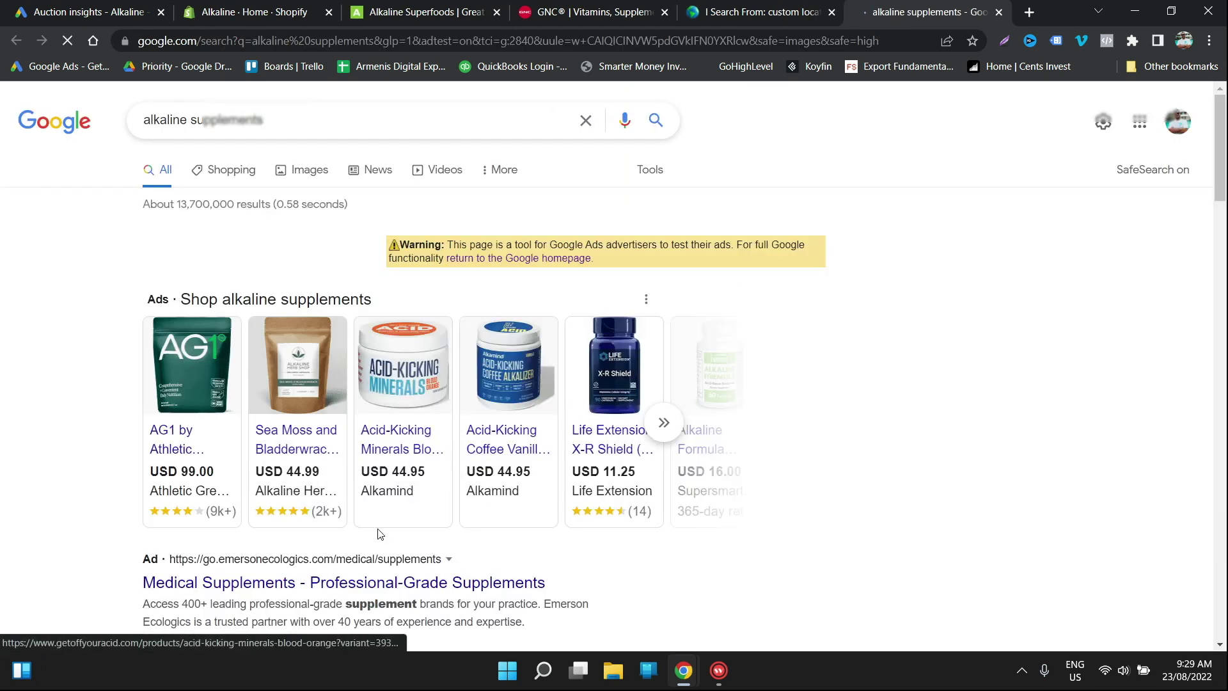
click(664, 425)
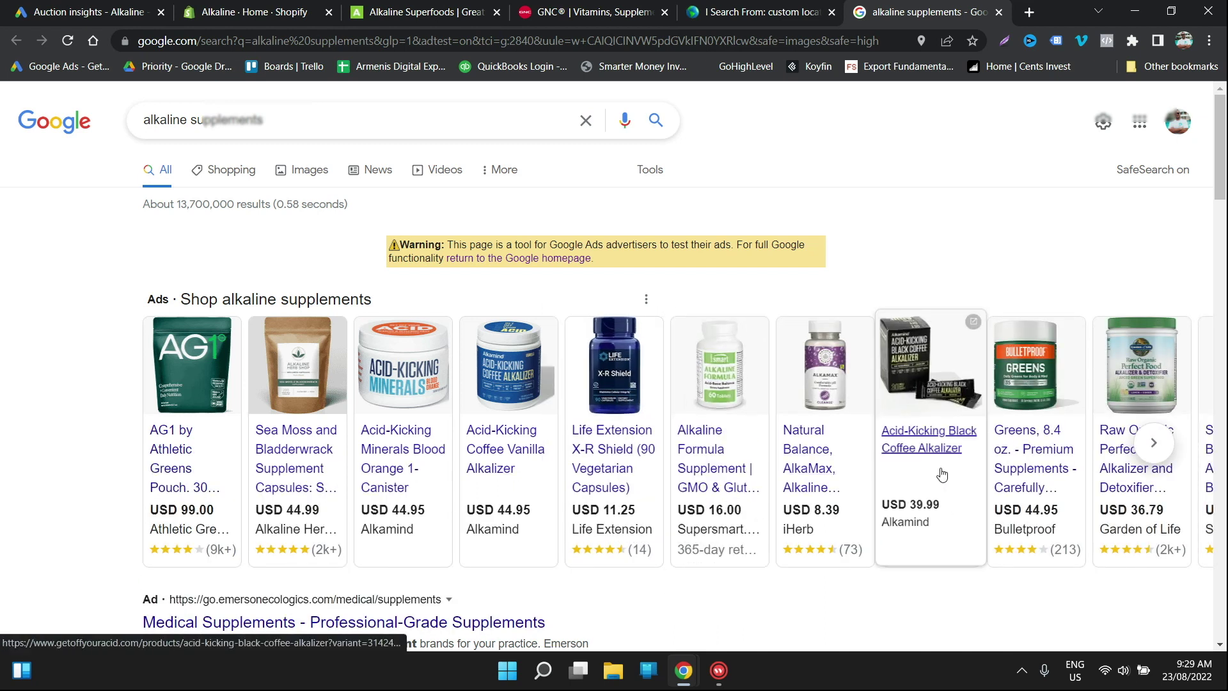
click(1155, 444)
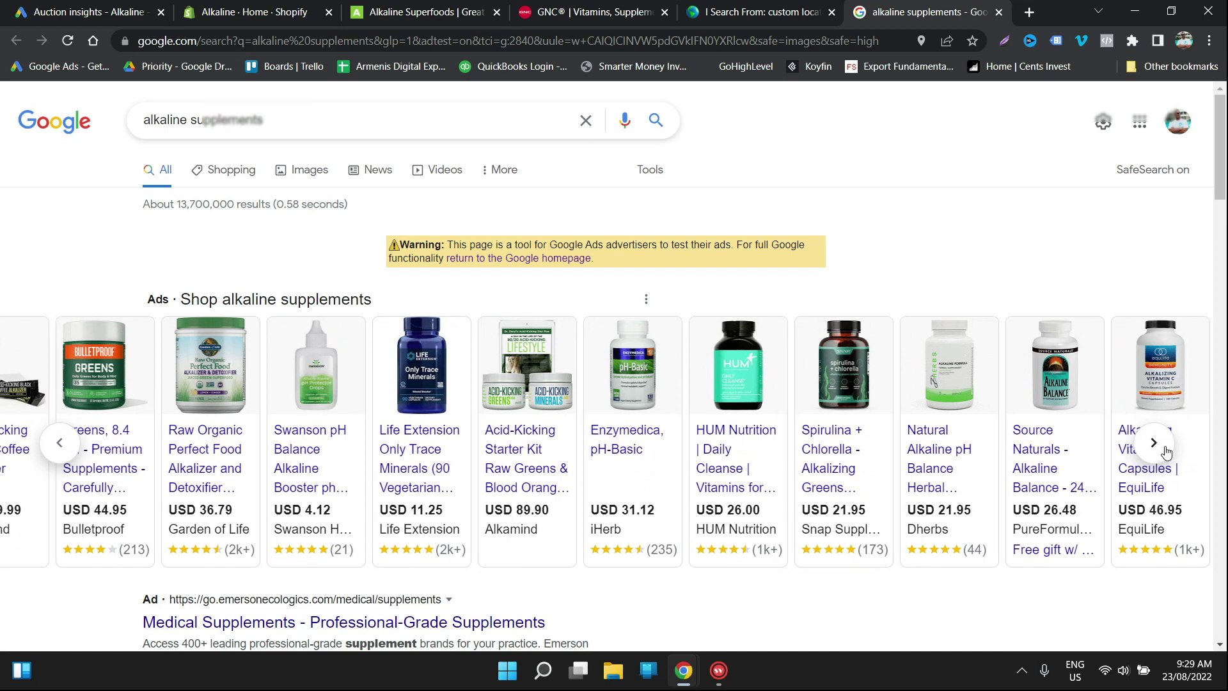
click(1159, 446)
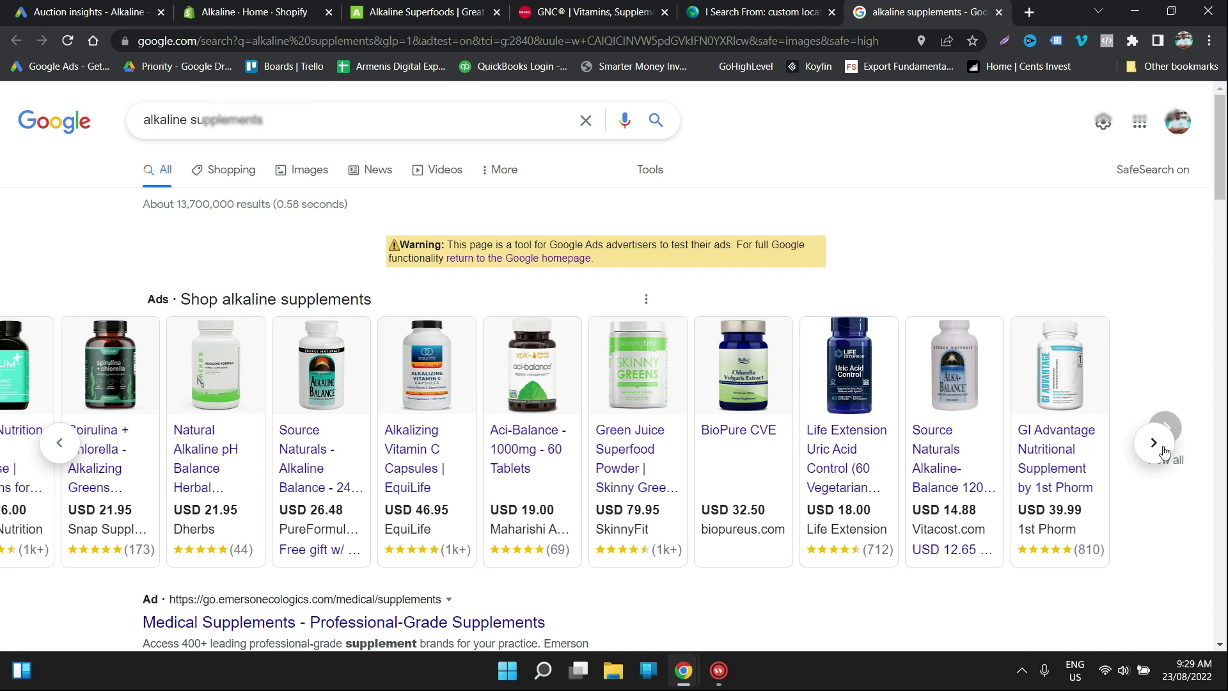
Step: Close the results tab and return to the Google Ads auction insights
click(999, 12)
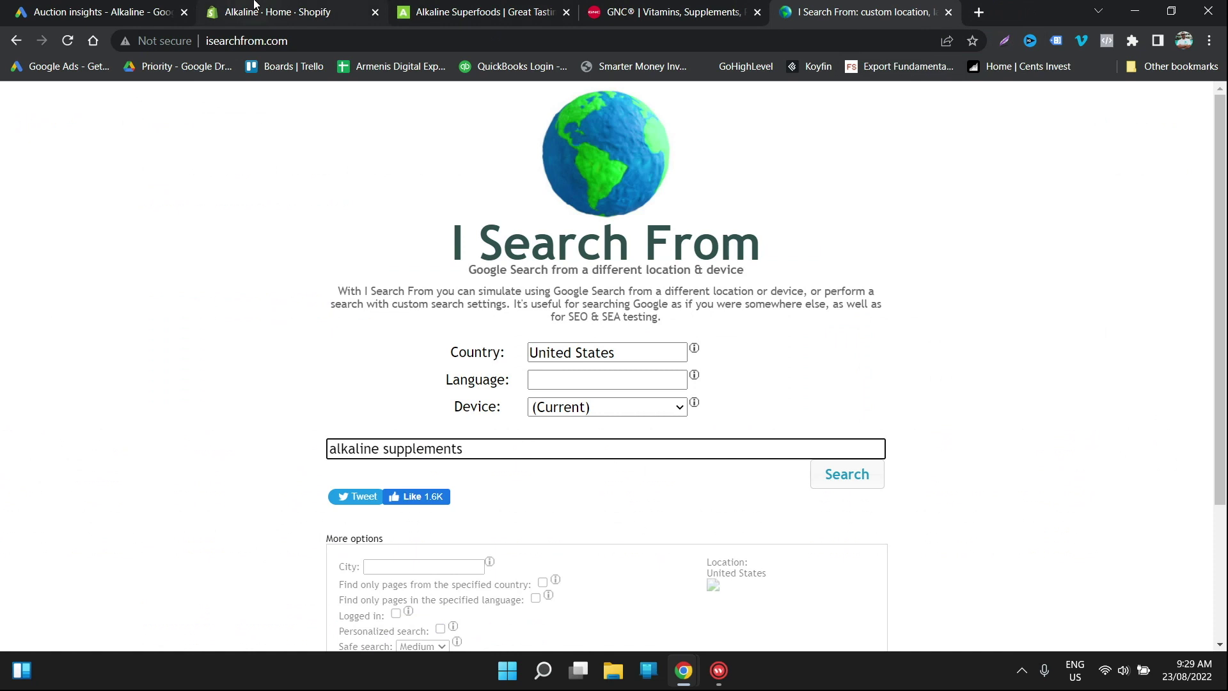
click(269, 11)
click(96, 11)
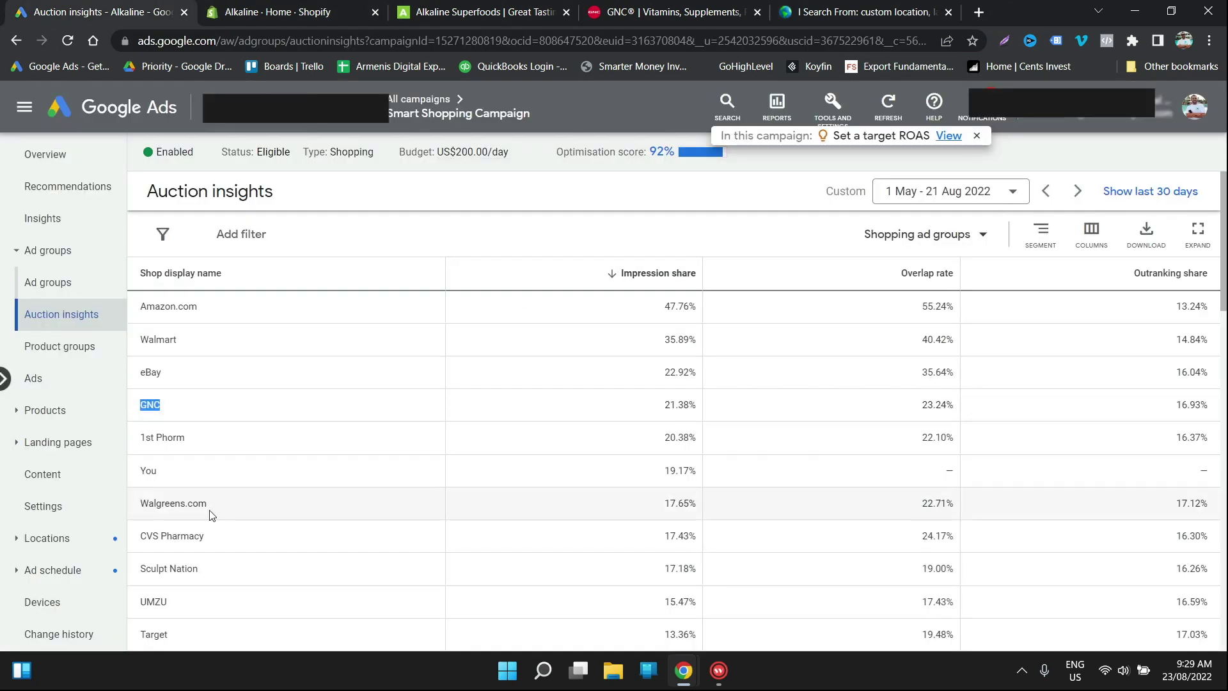
scroll(211, 512, down, 3)
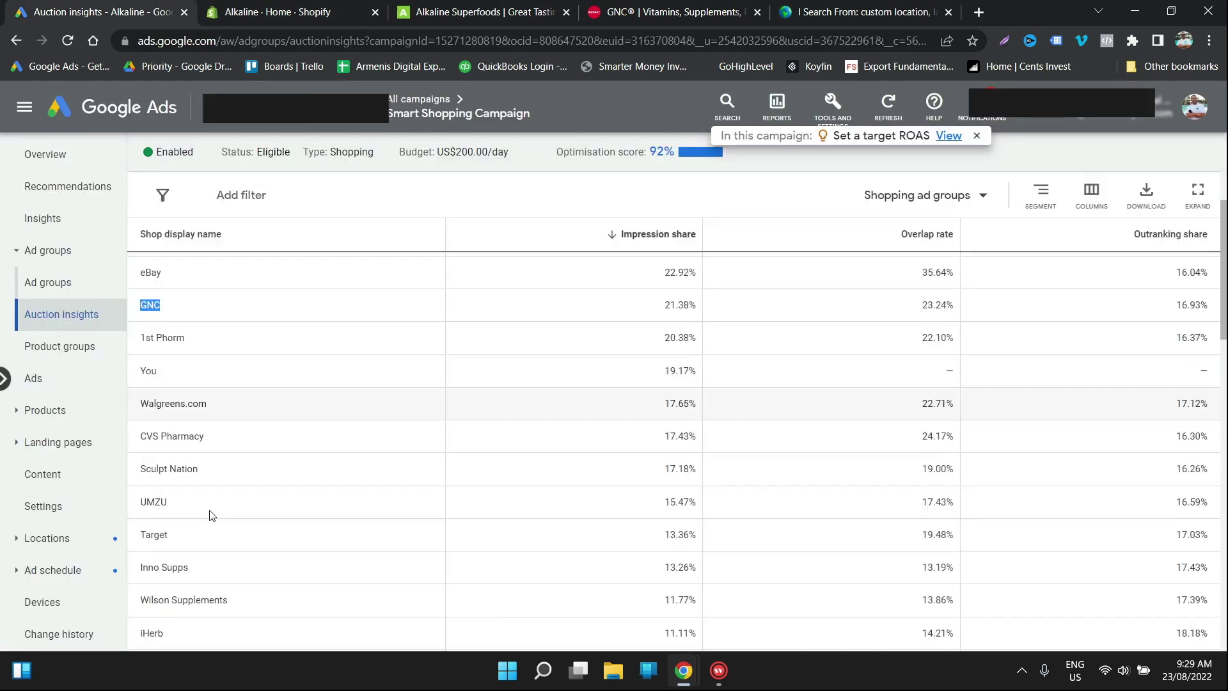
Step: Review the campaign's Products report, with BPC-157 leading at US$9,667.22 cost
click(66, 406)
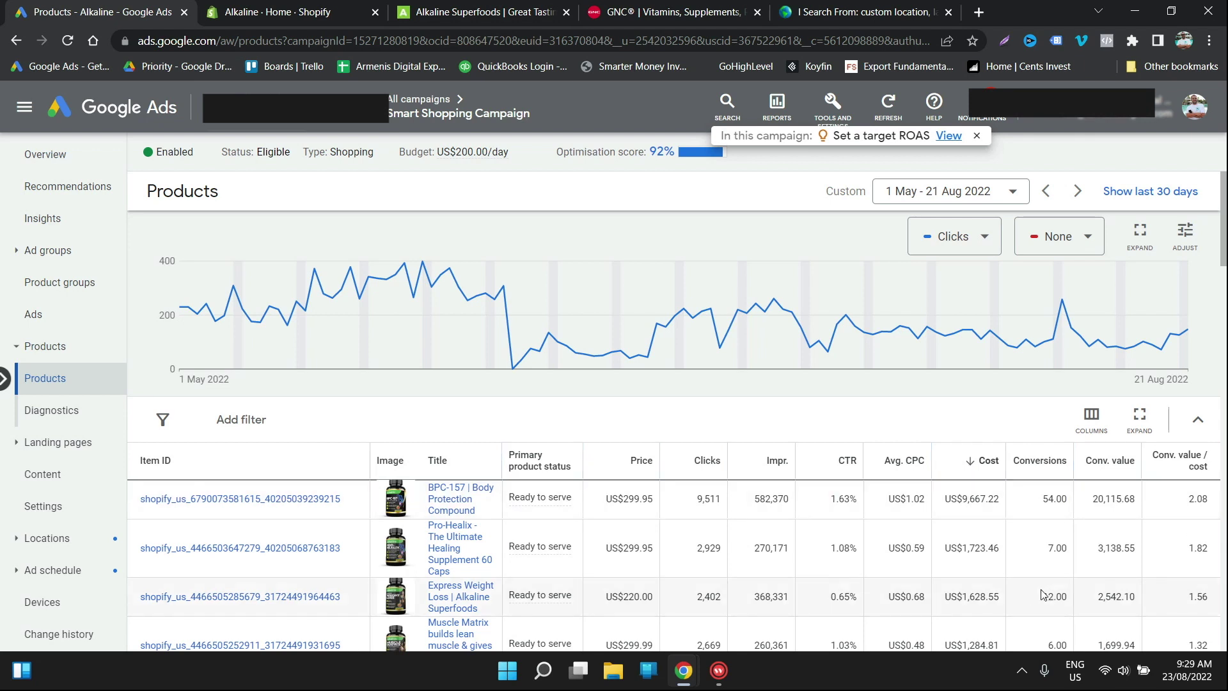
scroll(1041, 595, down, 2)
scroll(1041, 594, down, 2)
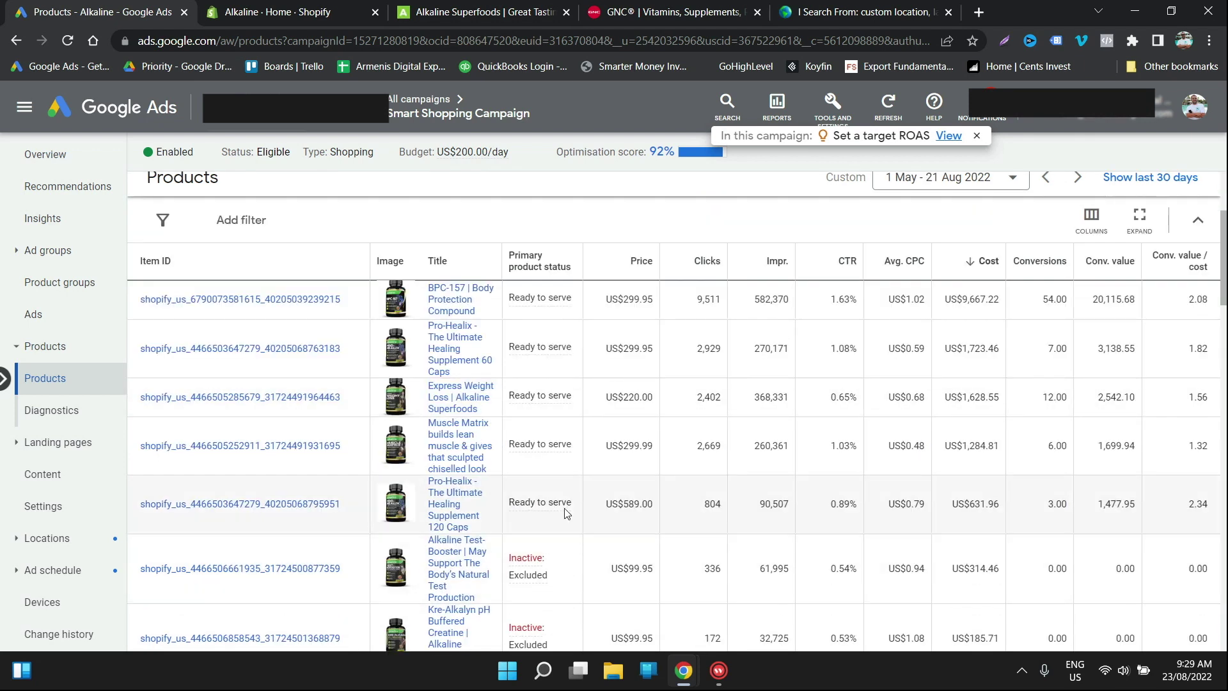
scroll(662, 536, up, 2)
scroll(659, 498, down, 2)
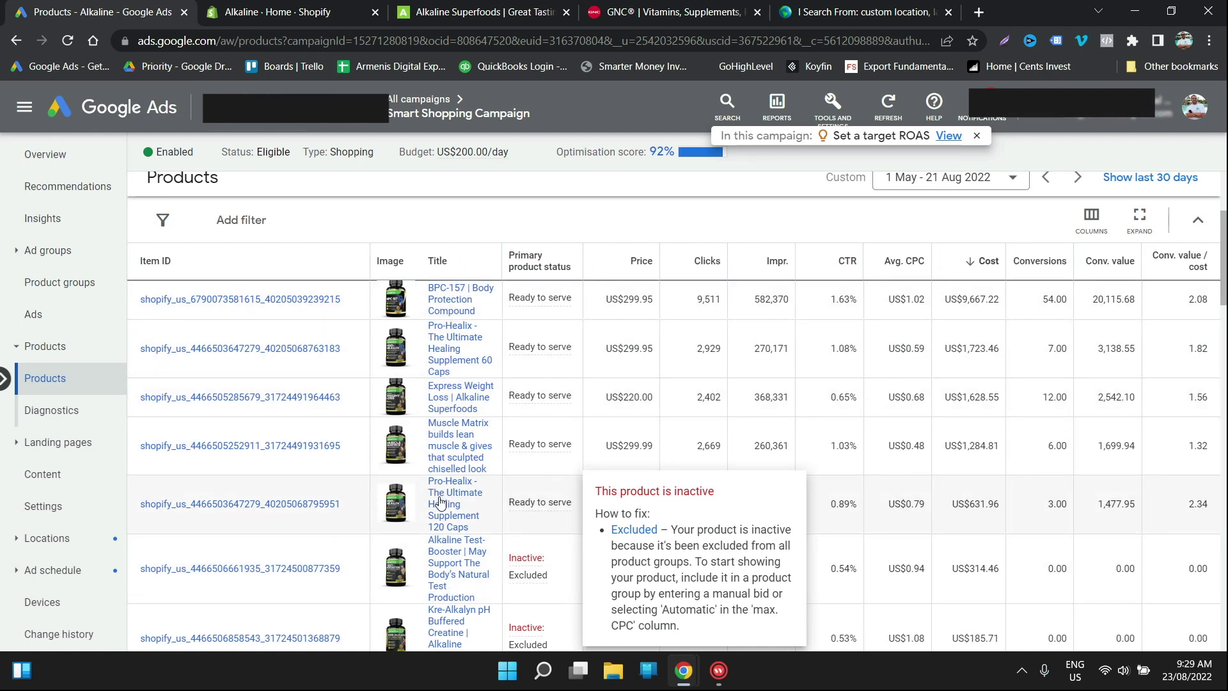
scroll(440, 529, down, 2)
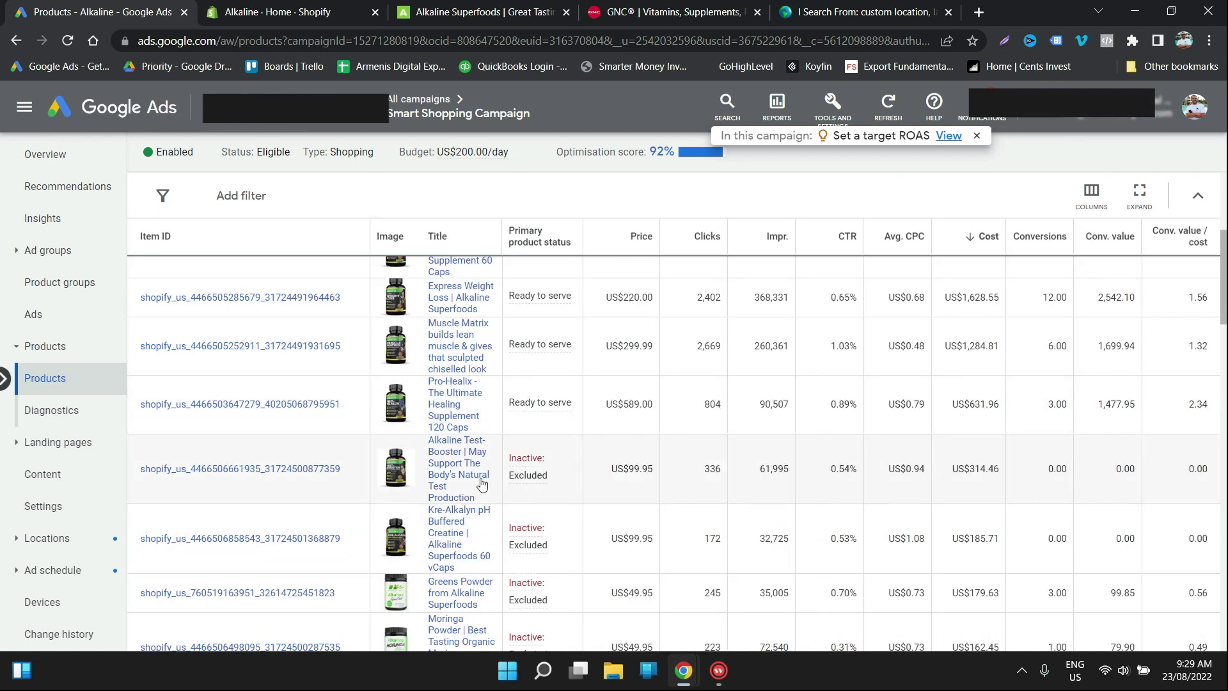
Step: Open product groups in a new tab and select the BPC-157 product name to copy
right_click(96, 282)
click(125, 291)
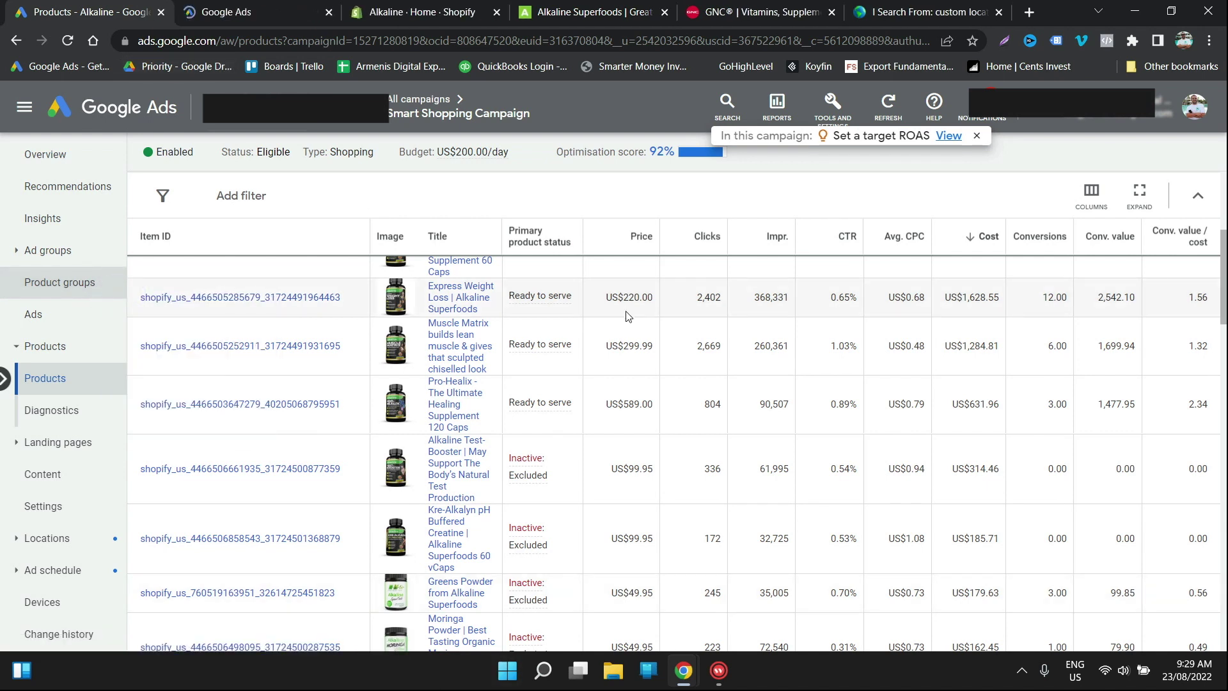
scroll(465, 437, up, 2)
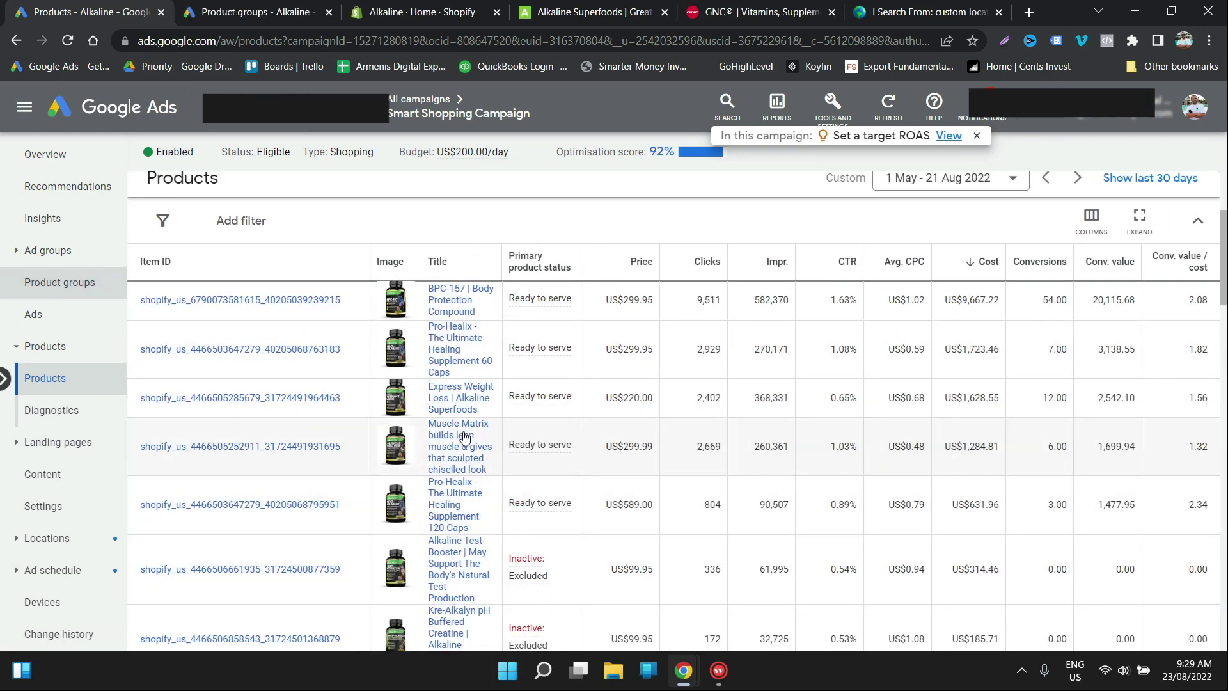
drag(427, 290, 474, 295)
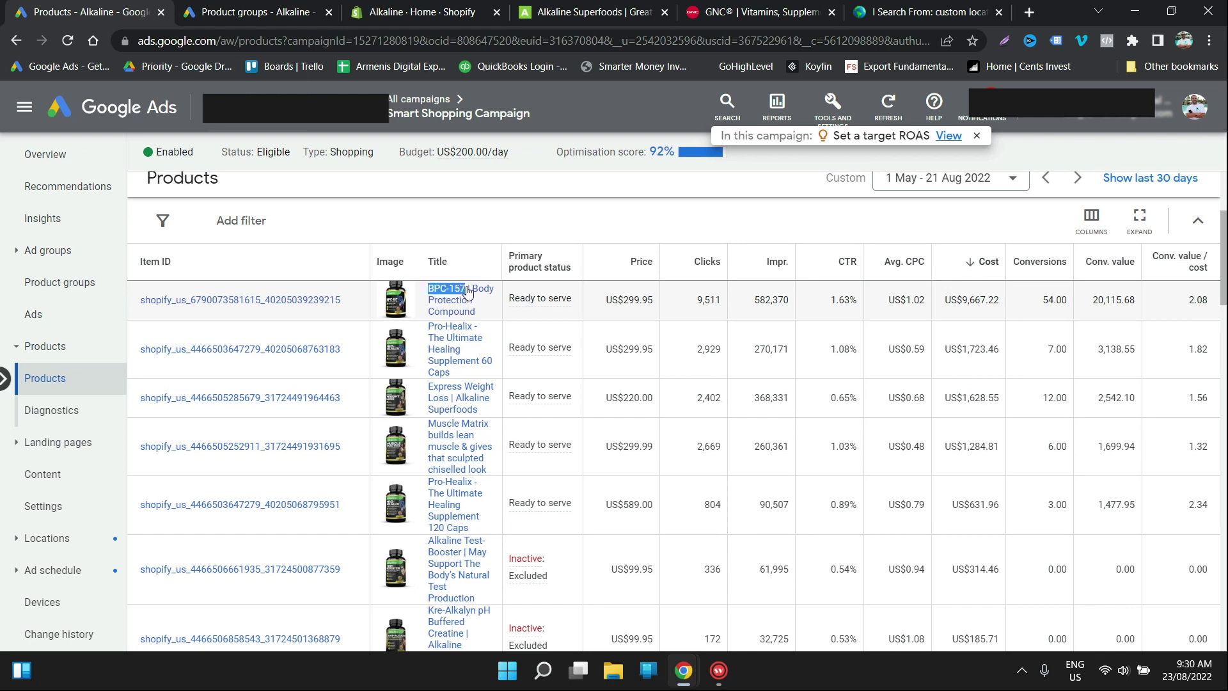
Step: Search BPC-157 via I Search From and compare Alkaline's USD 249.95 Shopping ad with competitors
click(946, 13)
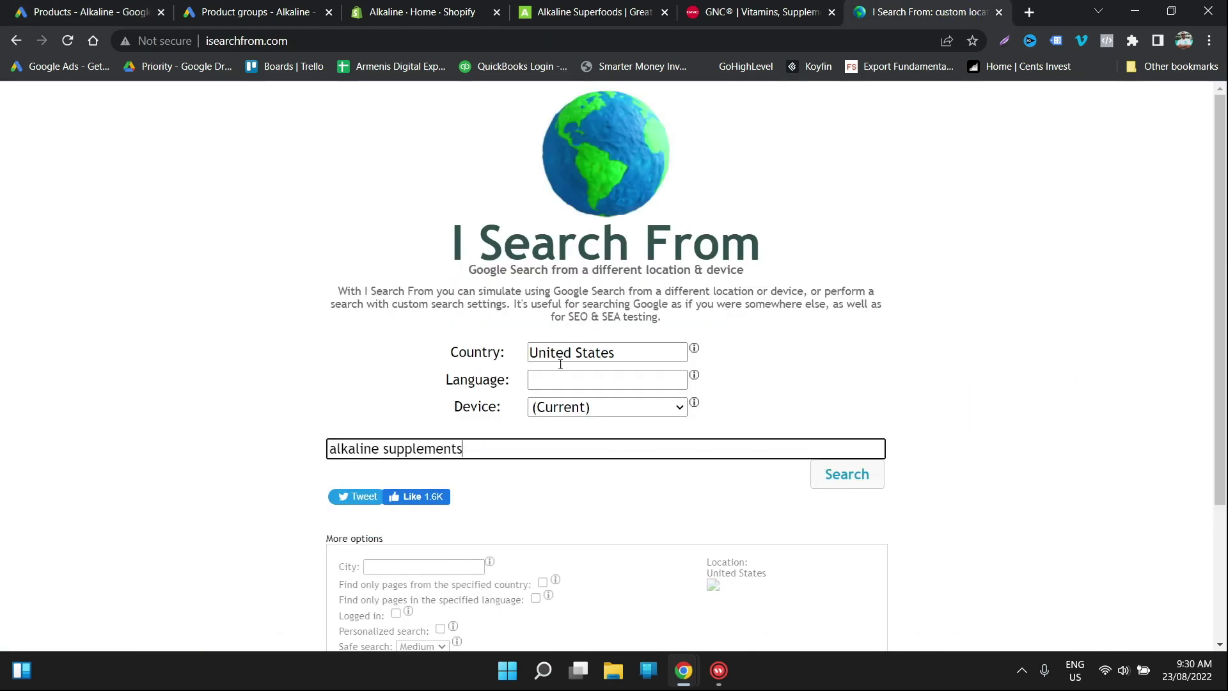
triple_click(474, 445)
text(BPC-157)
click(871, 474)
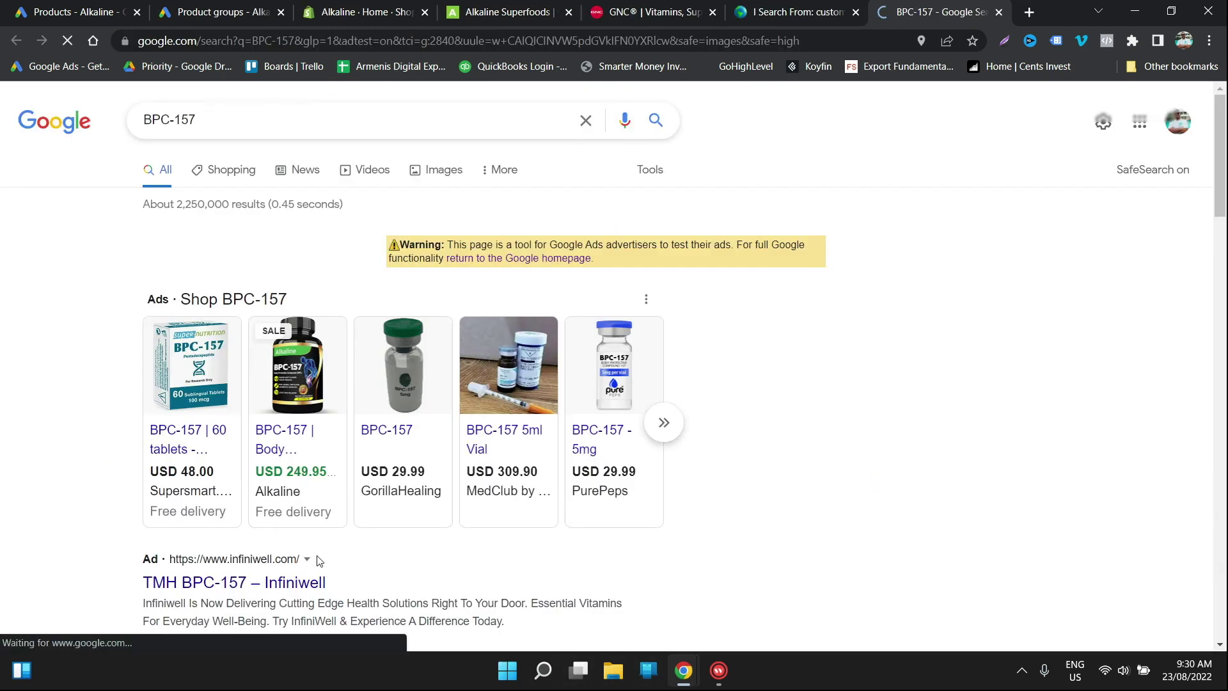
mouse_move(304, 442)
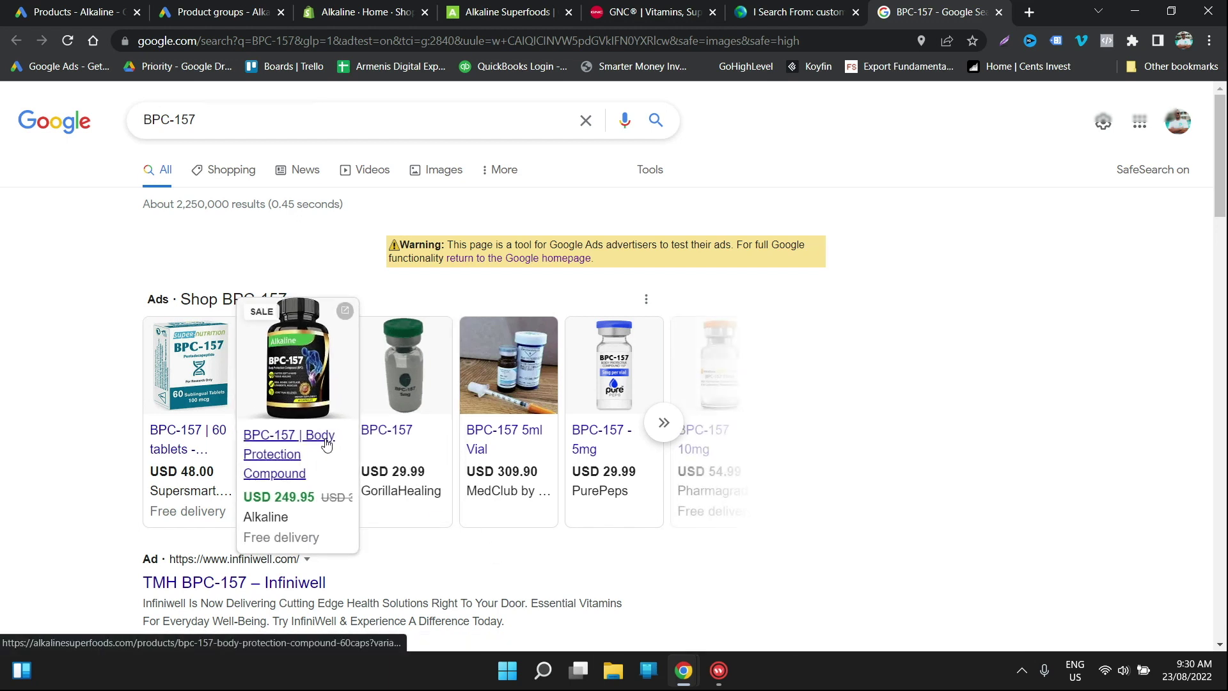
mouse_move(185, 453)
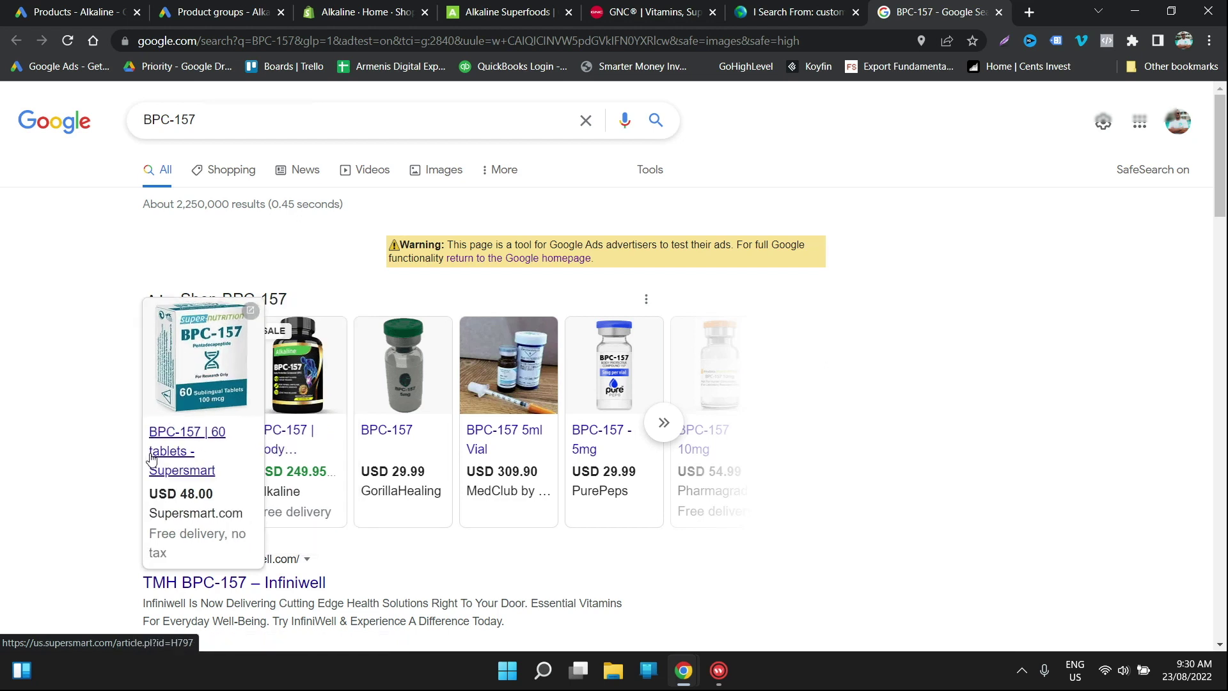
mouse_move(320, 526)
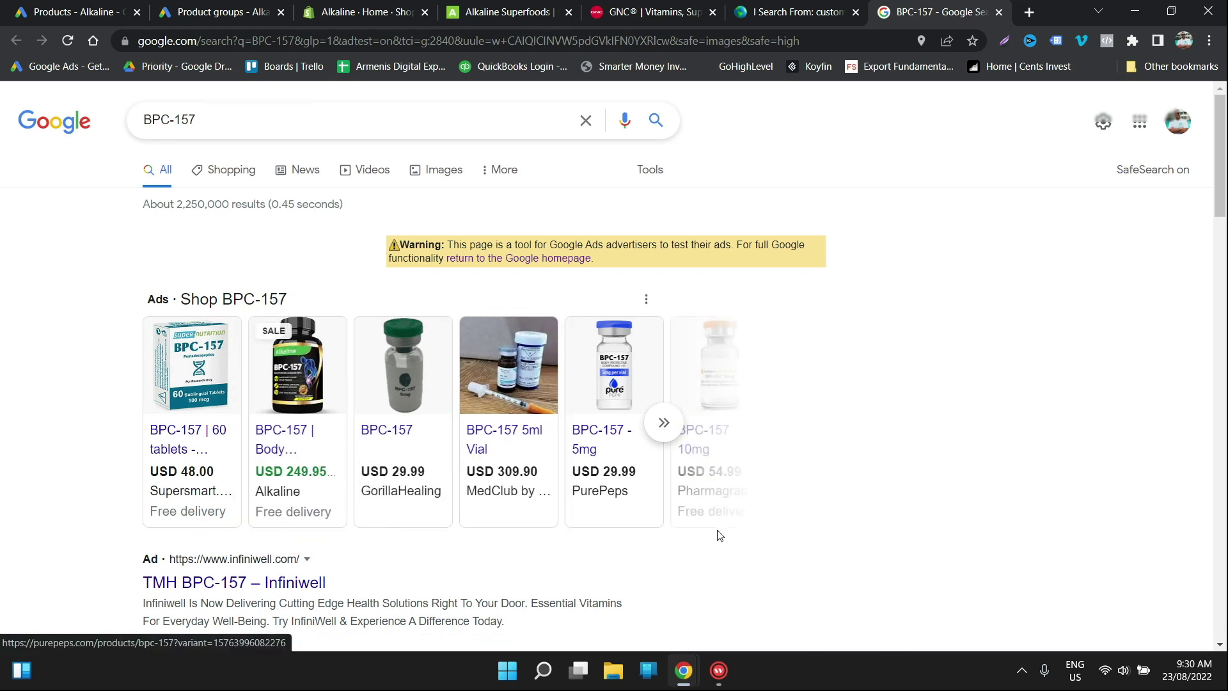
mouse_move(413, 460)
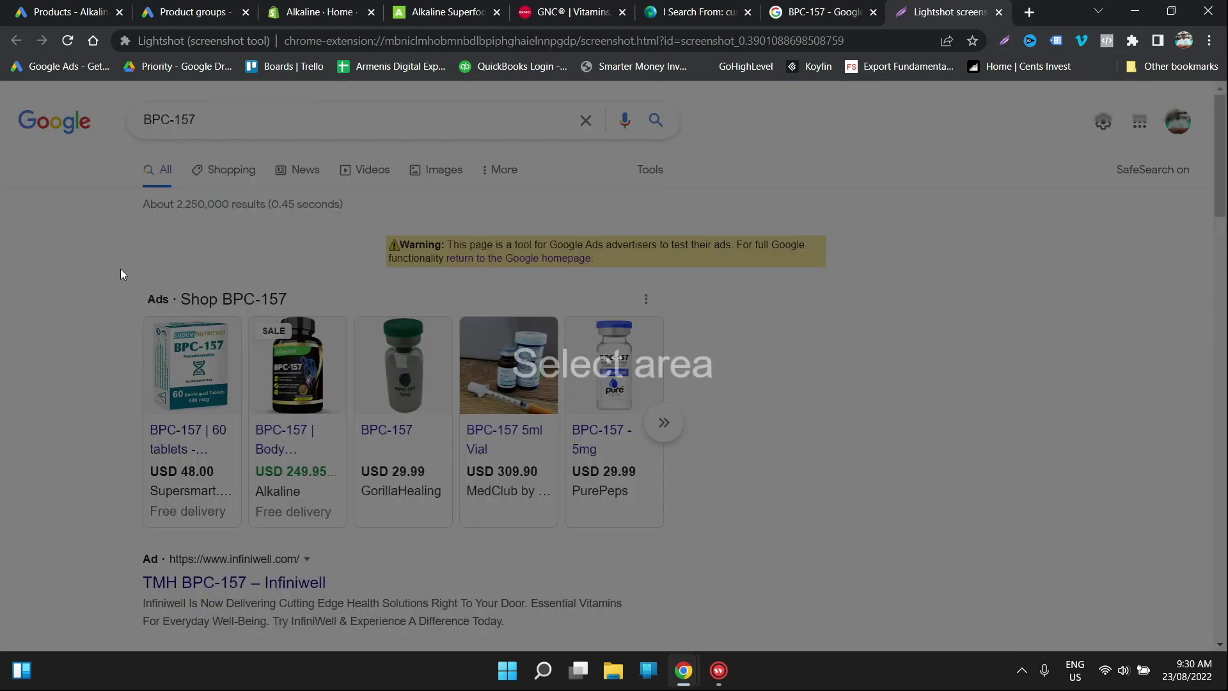
Step: Capture the Shop BPC-157 ads row with Lightshot and save it as 'bpc 157.png'
drag(121, 269, 712, 542)
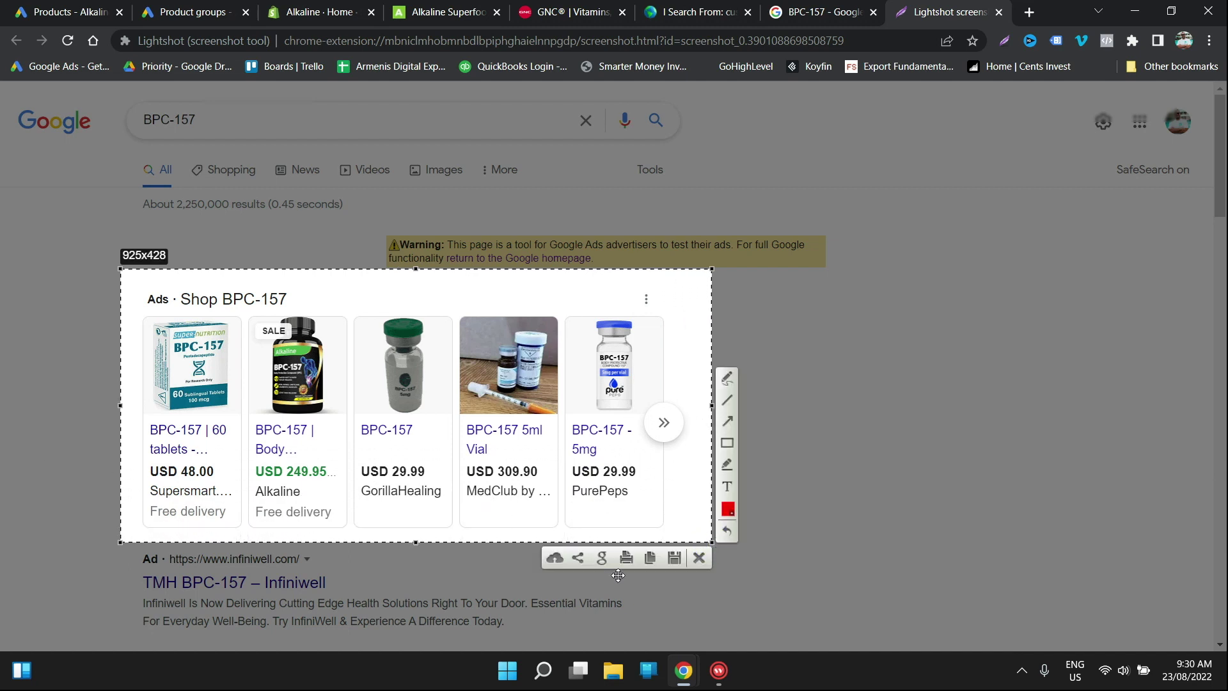
click(675, 558)
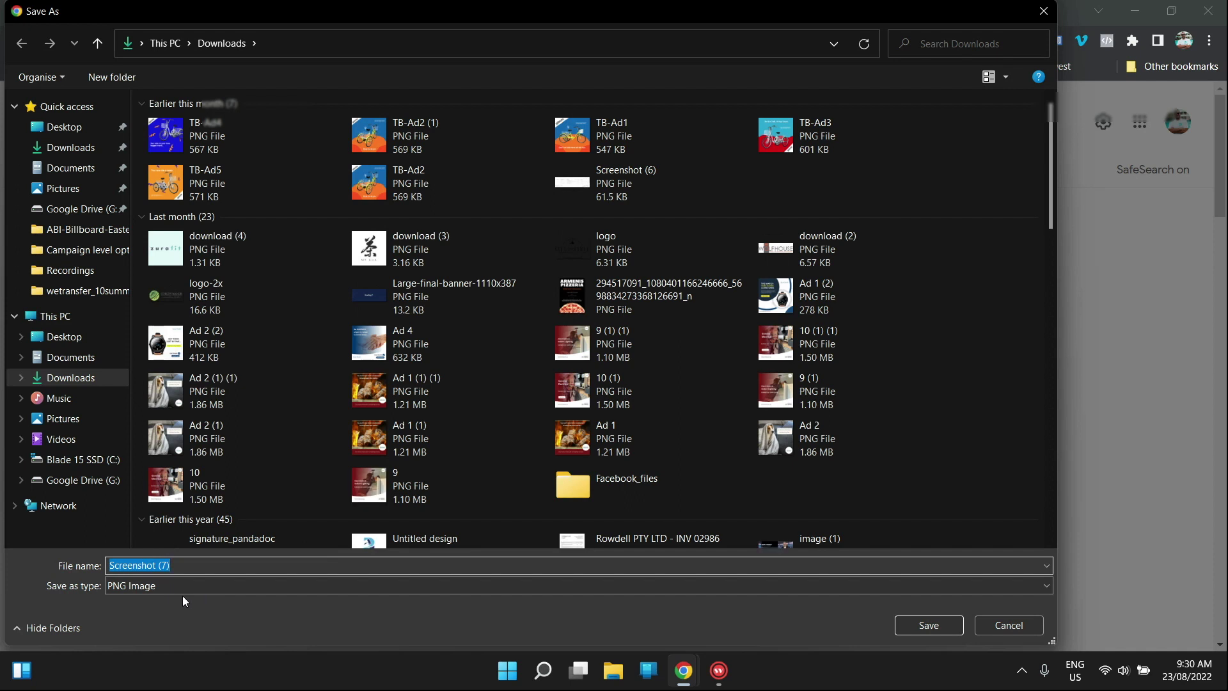
text(bpc 157)
key(Return)
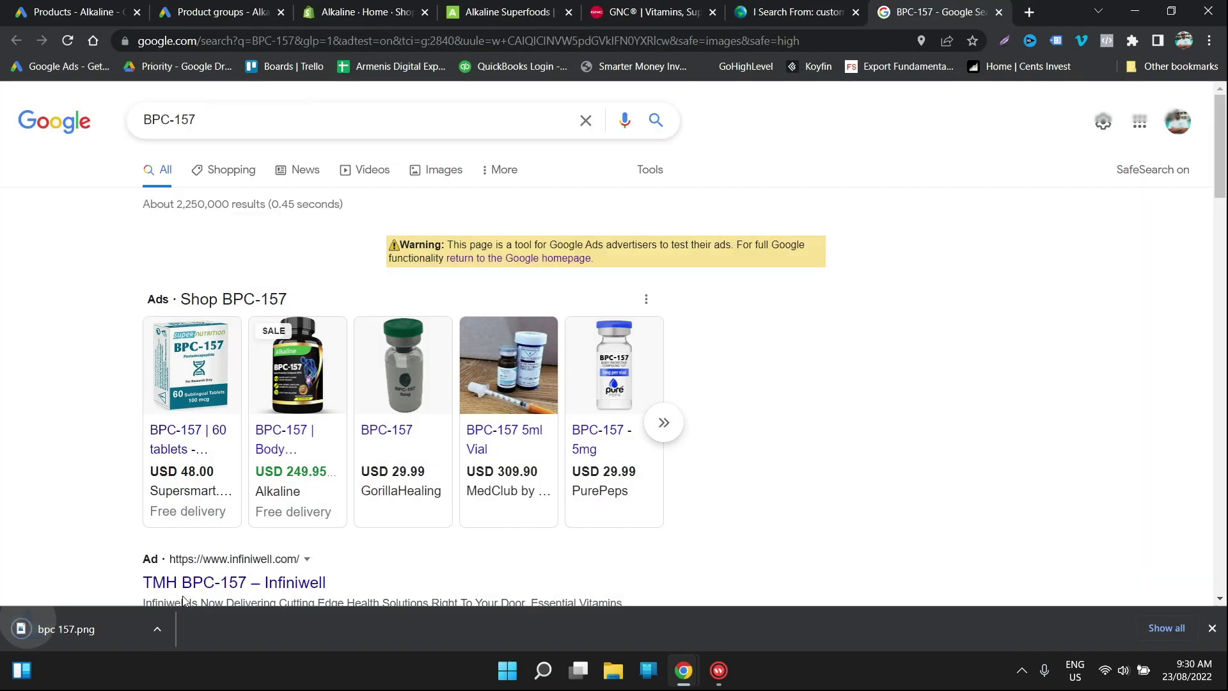
Step: Expand the ad carousel to reveal more BPC-157 Shopping ads
click(663, 423)
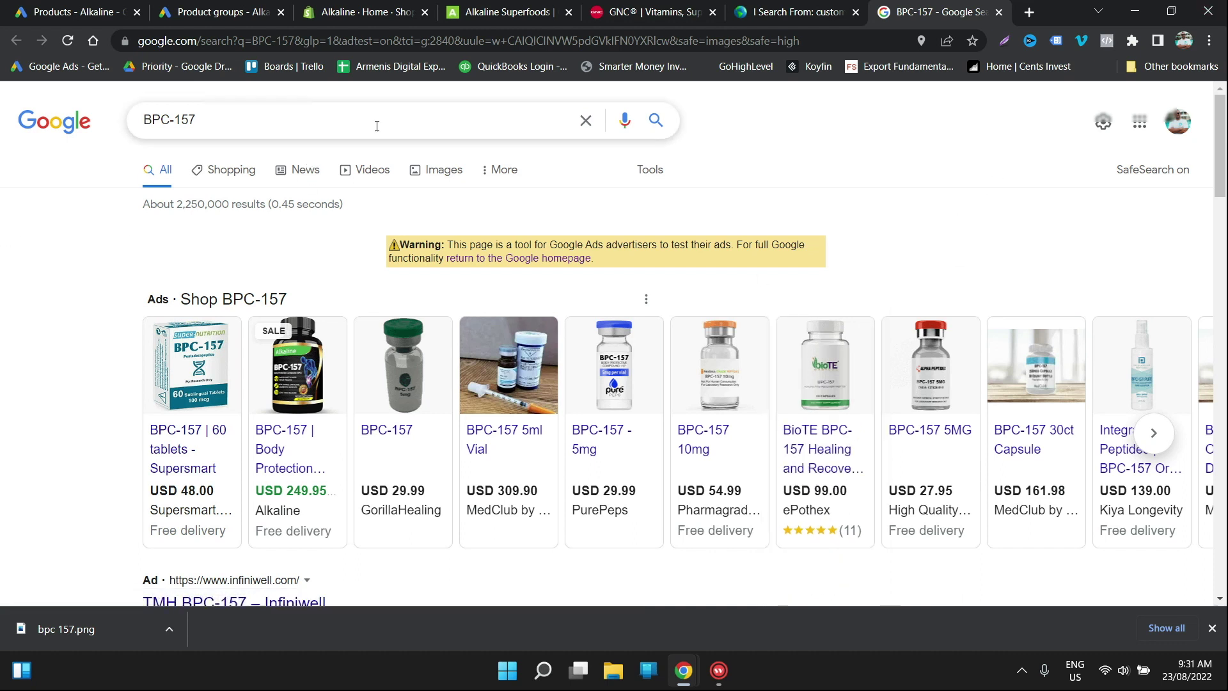
Step: Browse the BPC-157 Shopping results and open Supersmart's store in a new tab
click(234, 170)
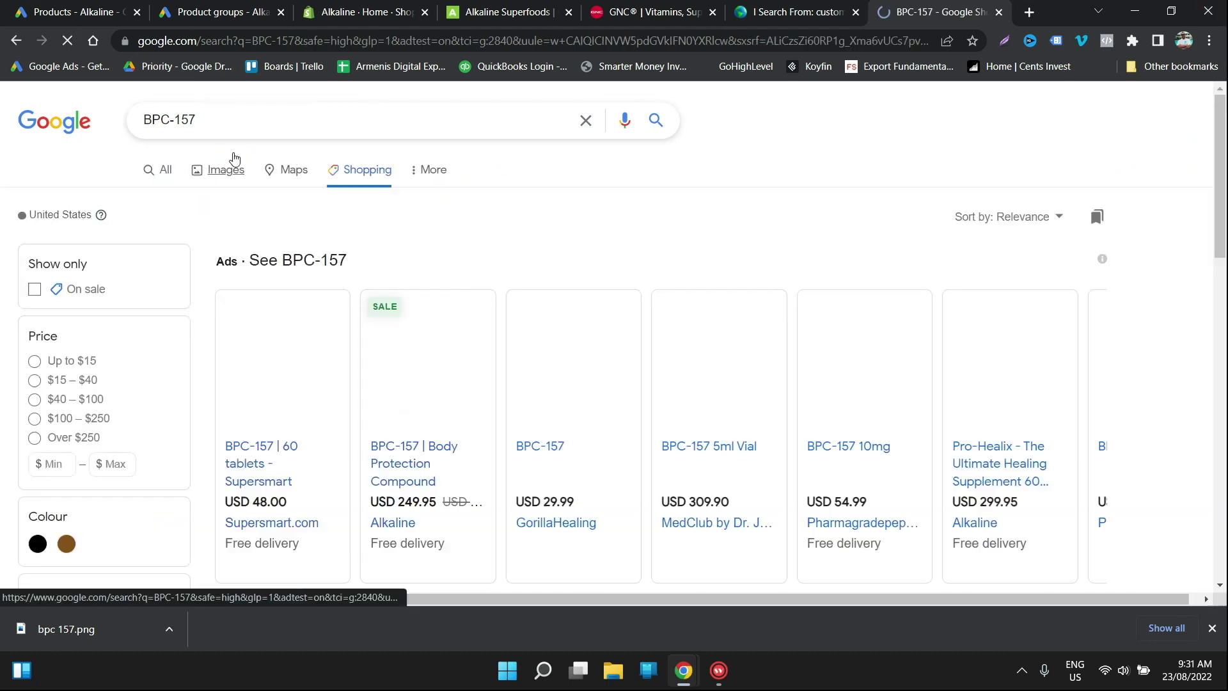
scroll(393, 481, down, 6)
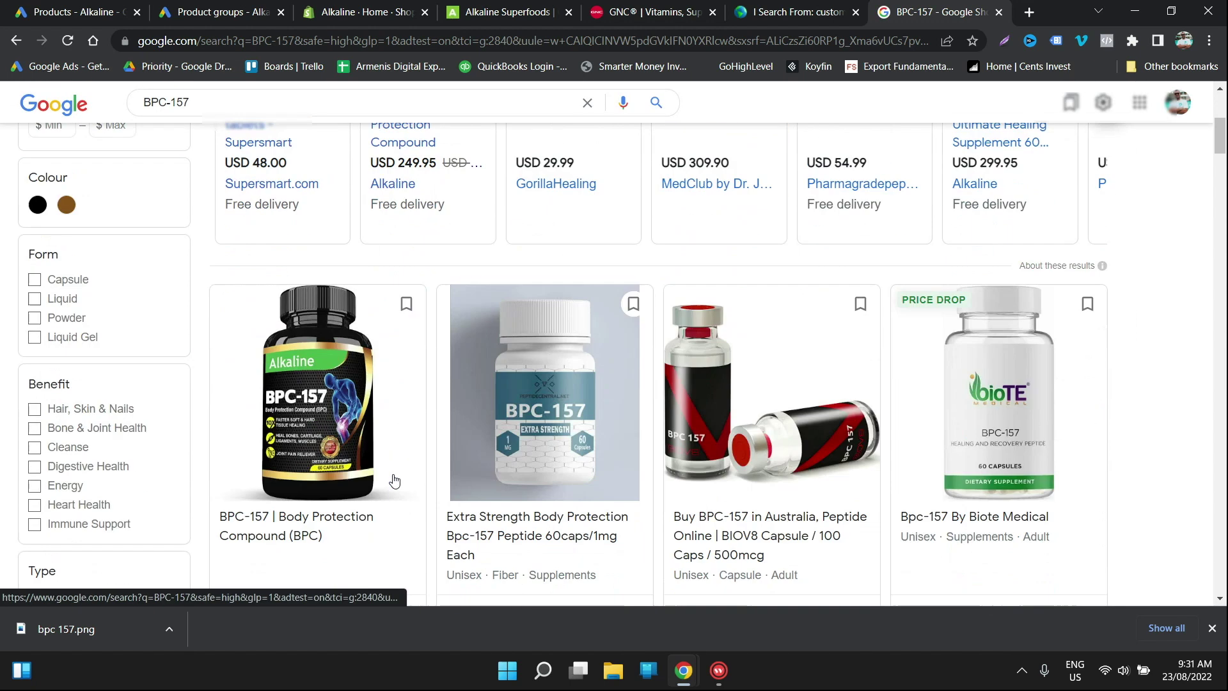
scroll(394, 481, down, 3)
scroll(394, 481, up, 3)
scroll(392, 480, up, 1)
scroll(387, 481, up, 2)
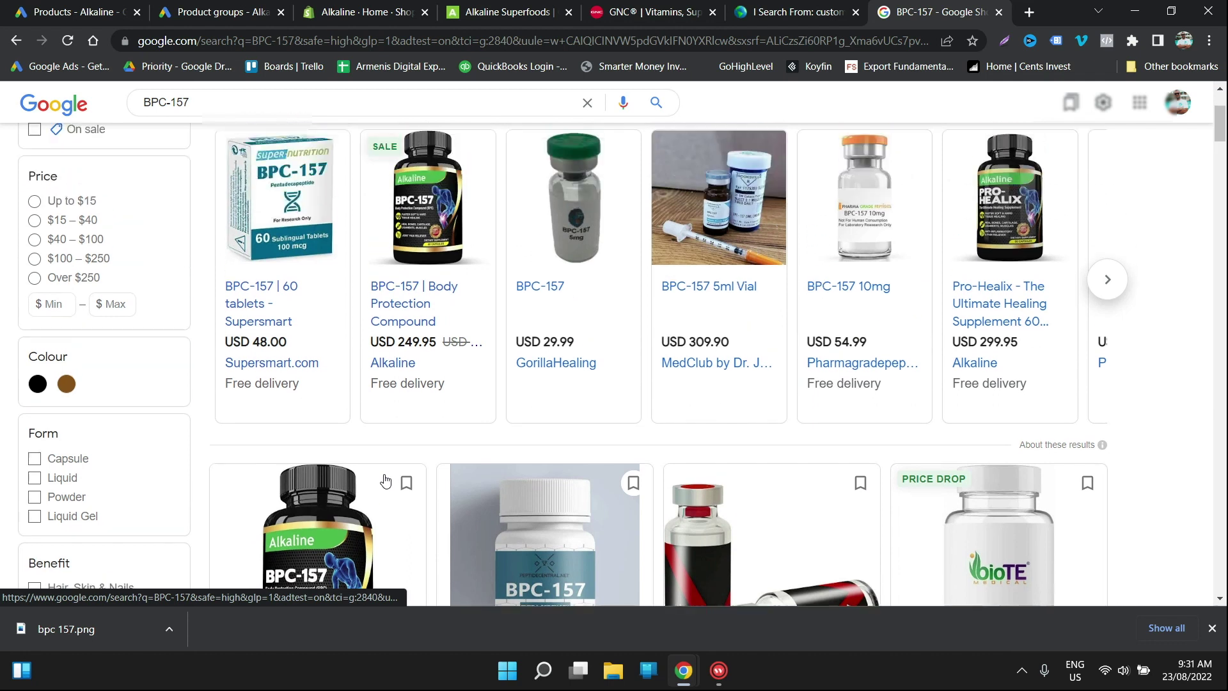
scroll(384, 482, down, 6)
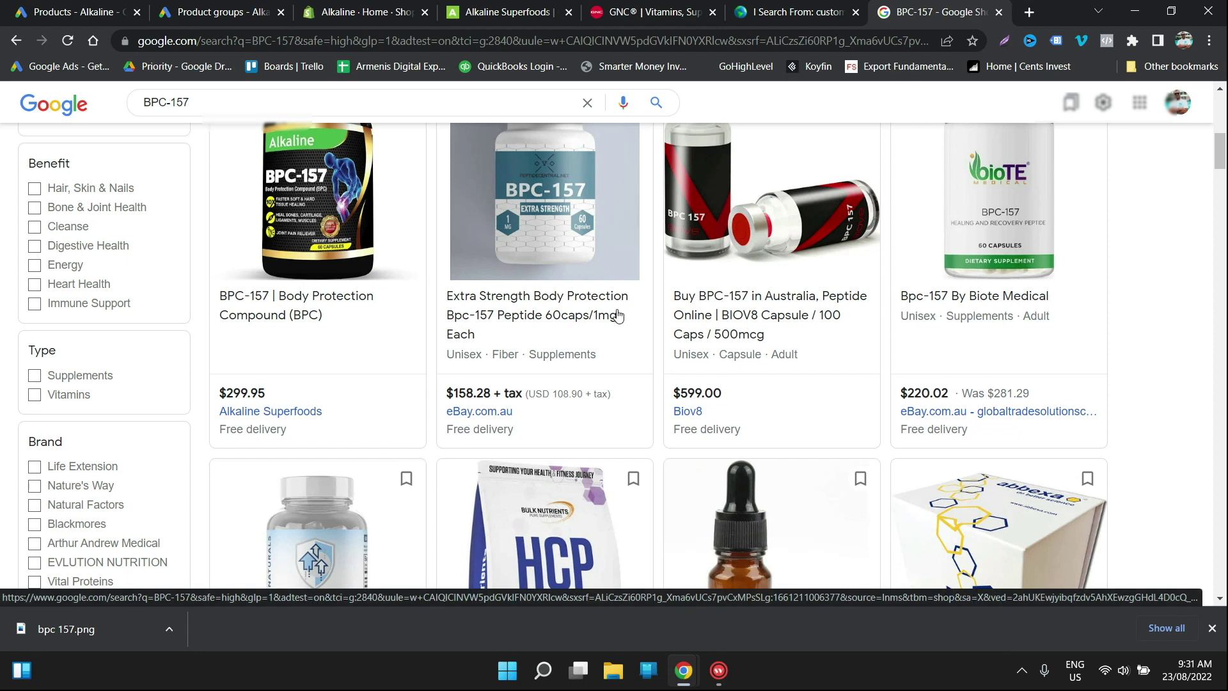
scroll(616, 316, up, 1)
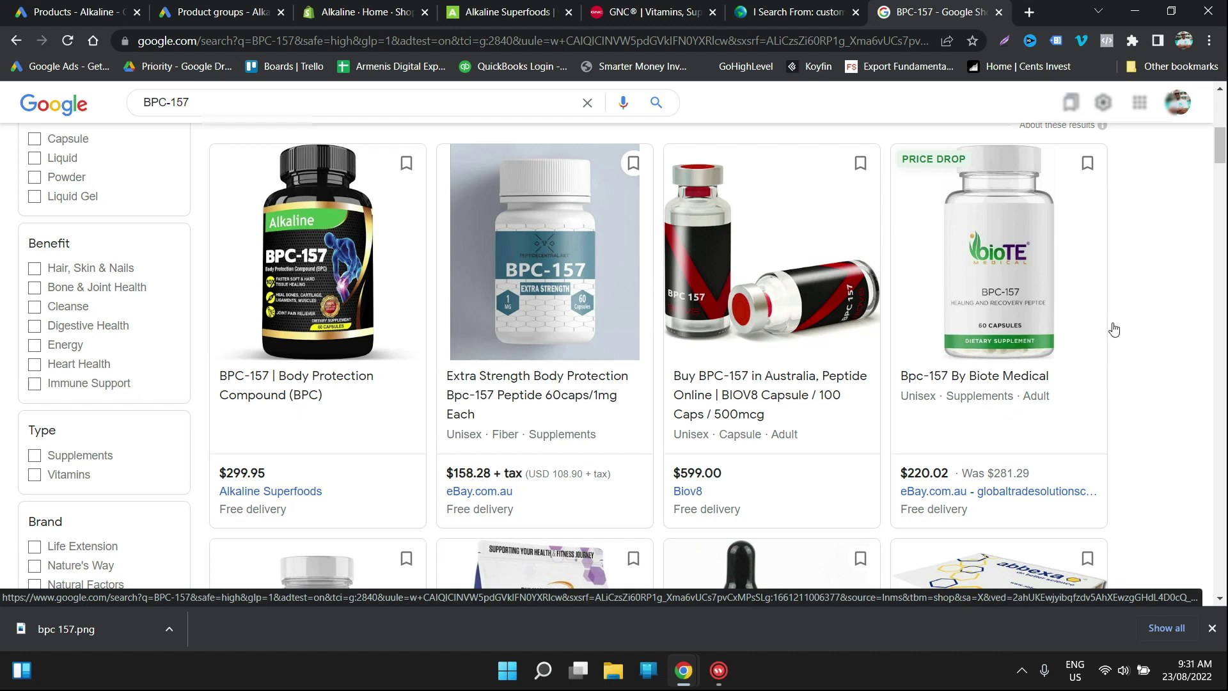
scroll(968, 424, up, 6)
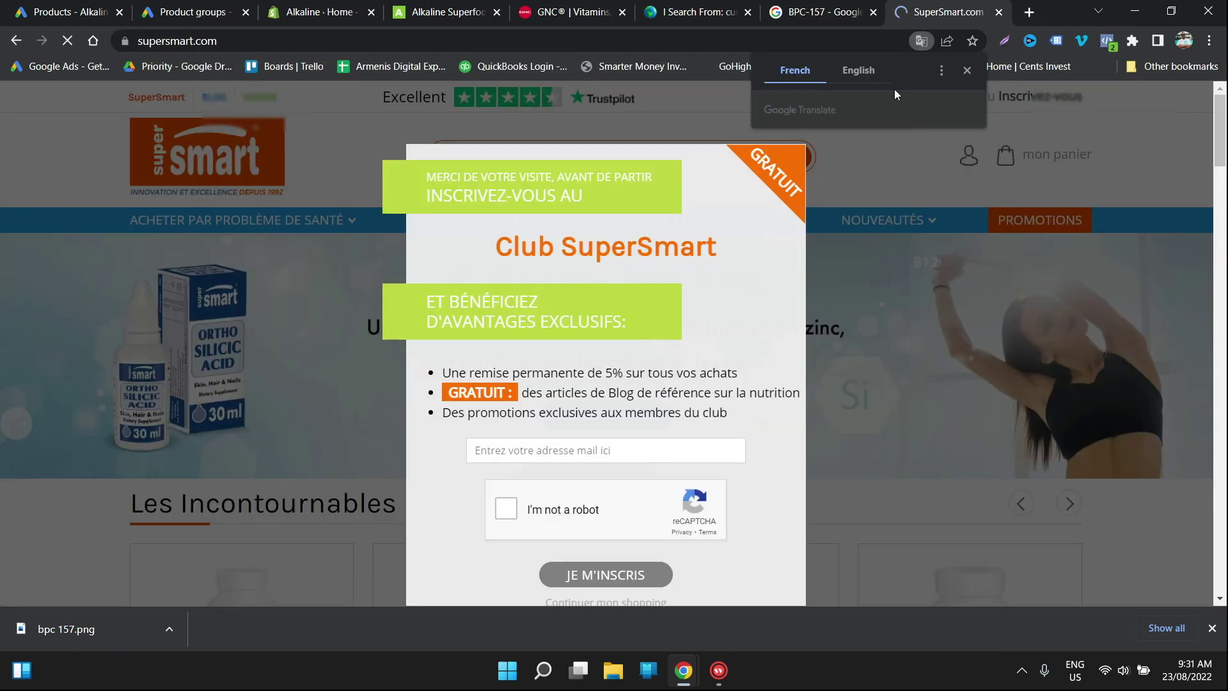
Step: Translate the SuperSmart page to English, dismiss the club popup, and browse the homepage
click(858, 72)
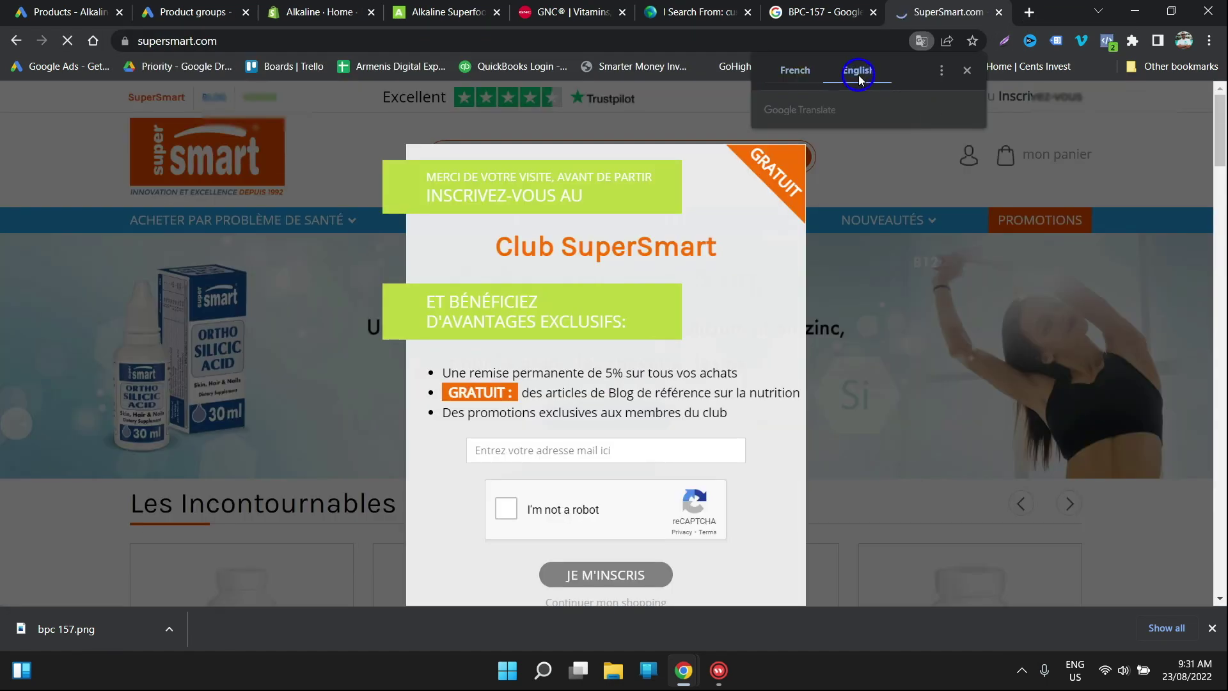
click(968, 71)
click(846, 358)
scroll(847, 358, down, 10)
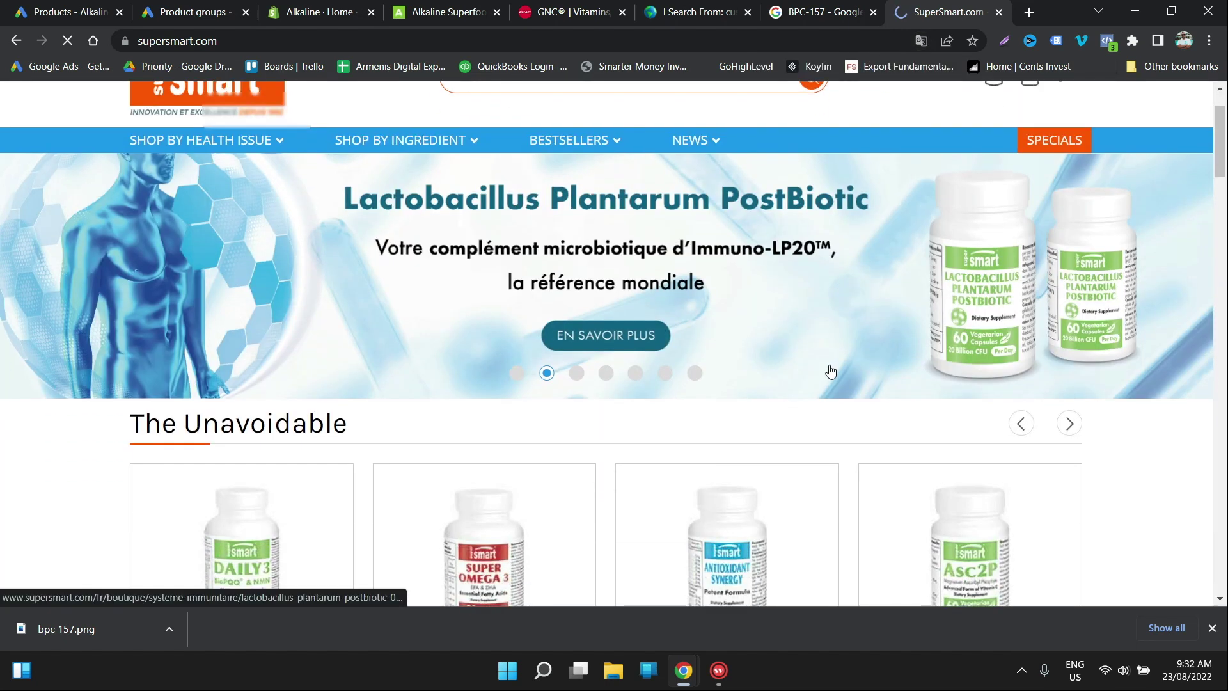
scroll(798, 324, up, 5)
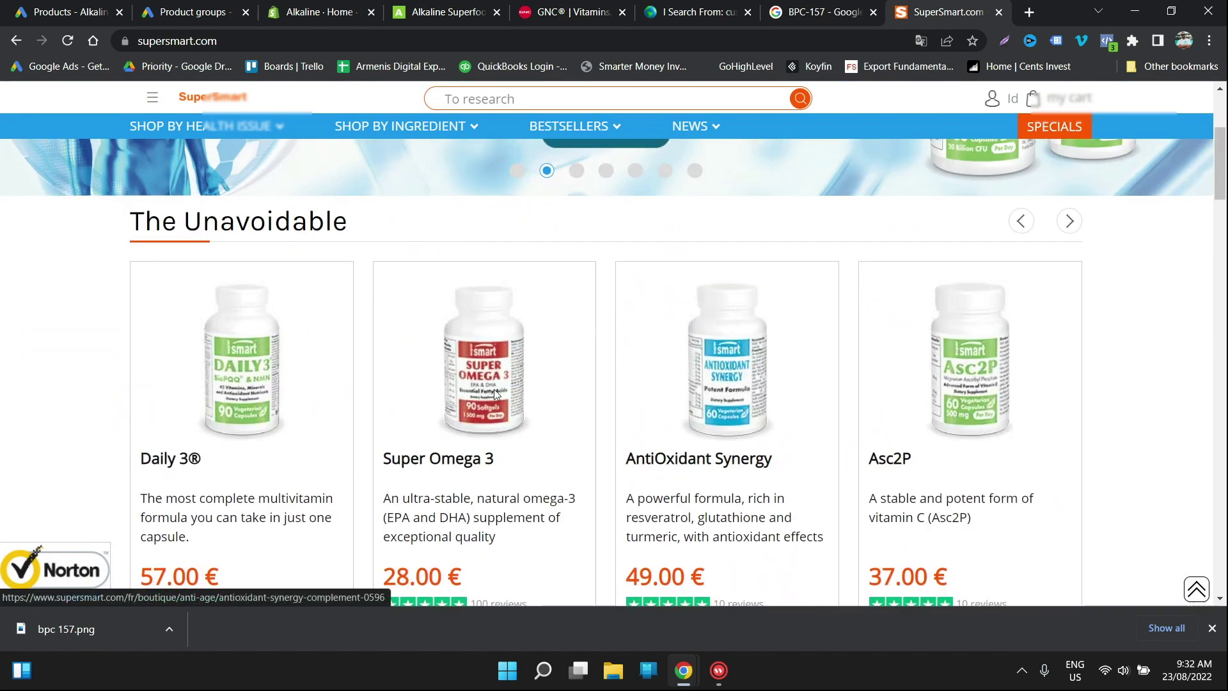
scroll(776, 387, down, 12)
scroll(762, 391, down, 6)
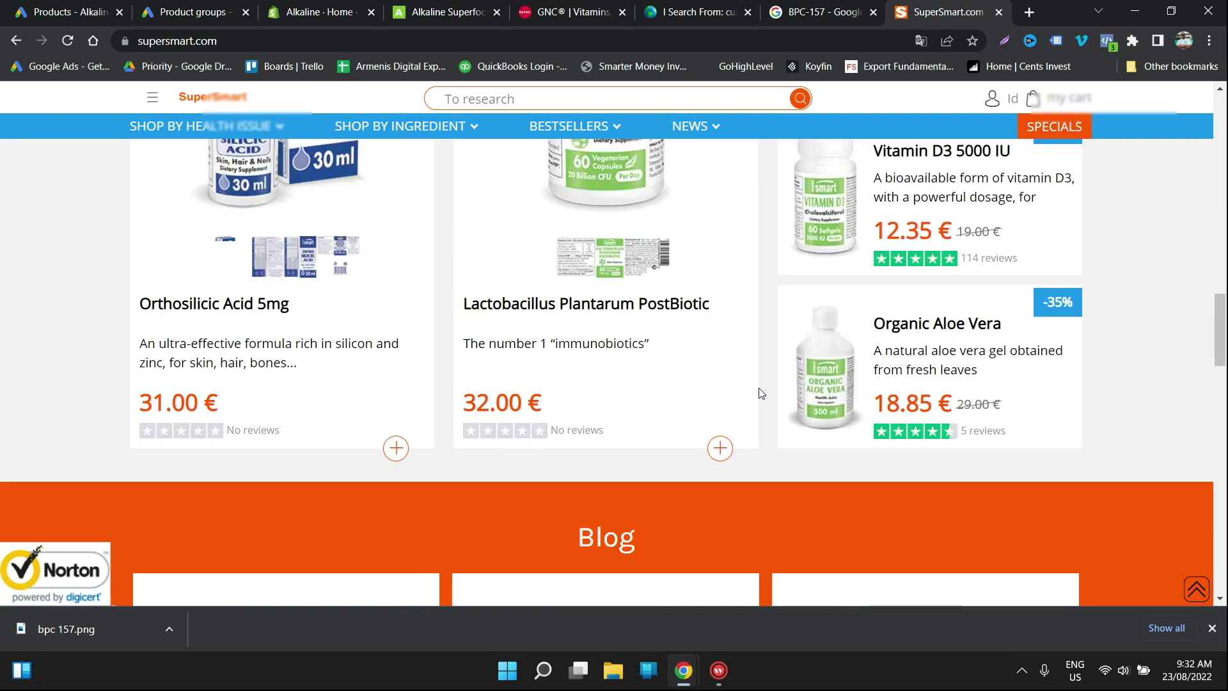
scroll(748, 392, down, 5)
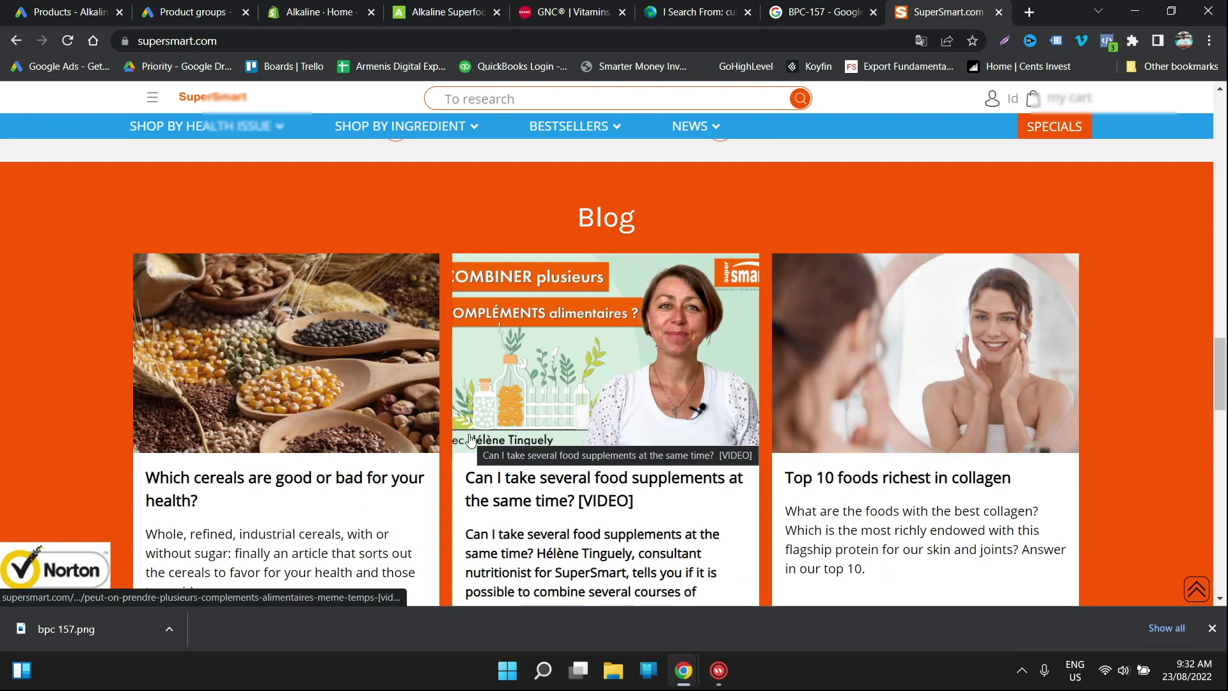
scroll(471, 442, up, 15)
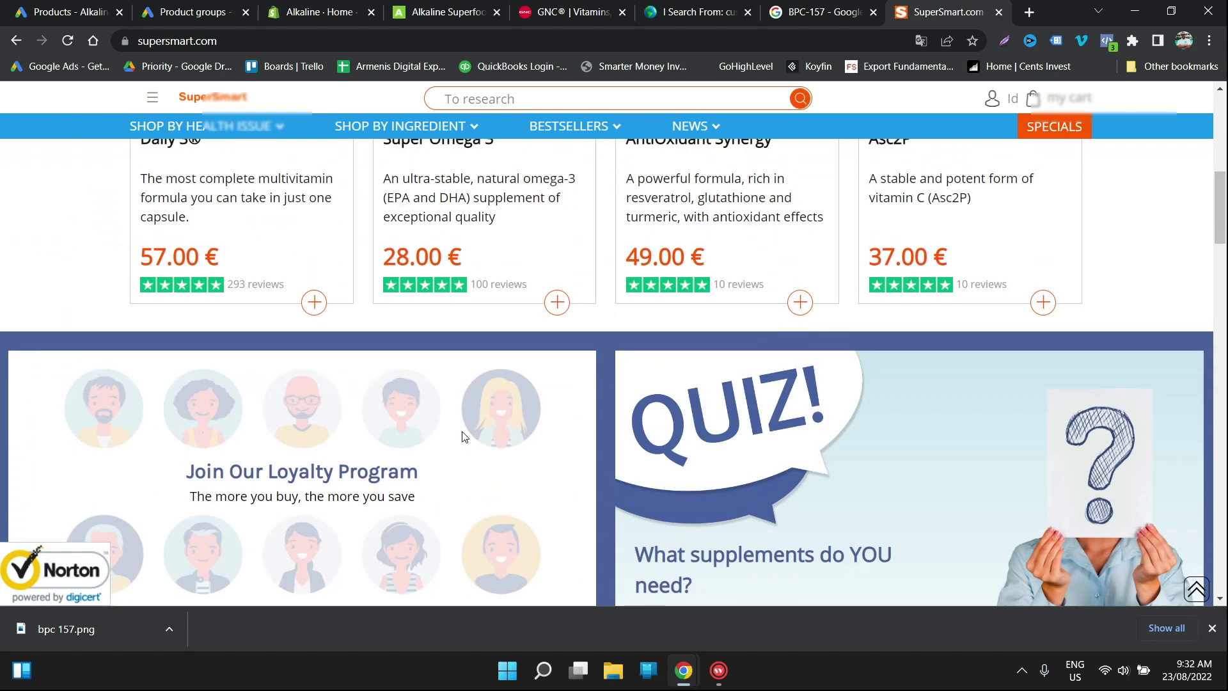
scroll(461, 433, down, 5)
scroll(448, 409, up, 11)
Step: Search the store for 'bpc 157', find no results, and close the SuperSmart tab
click(496, 99)
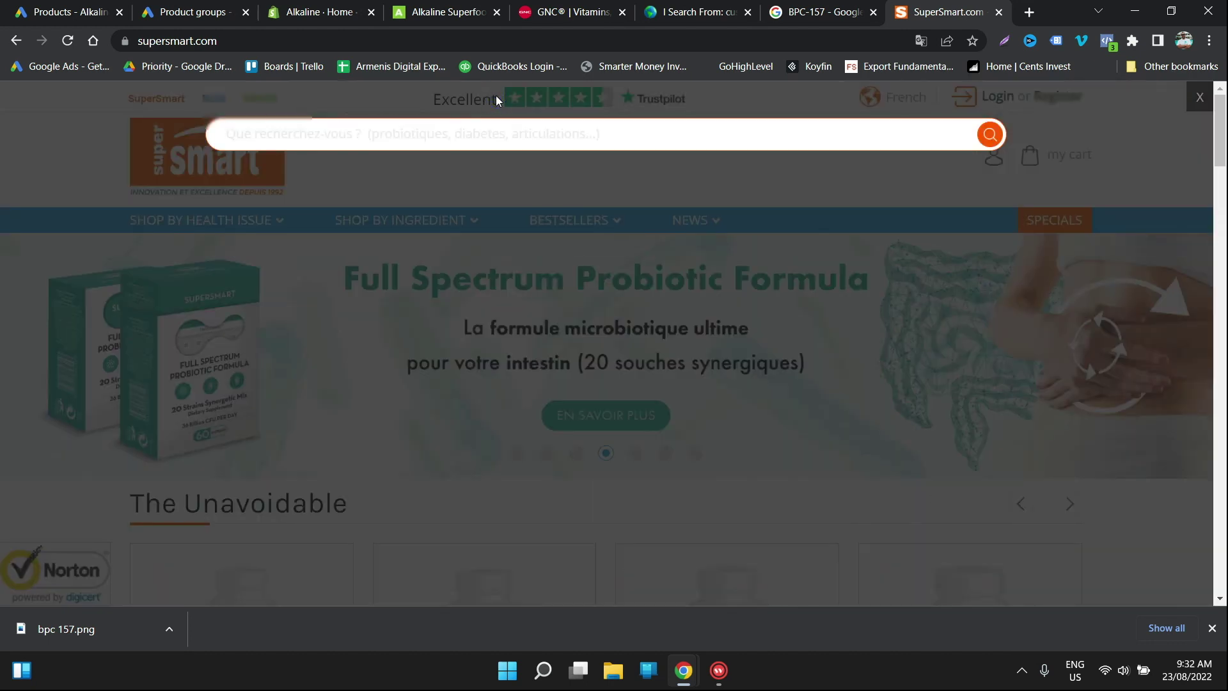
text(bpc 1)
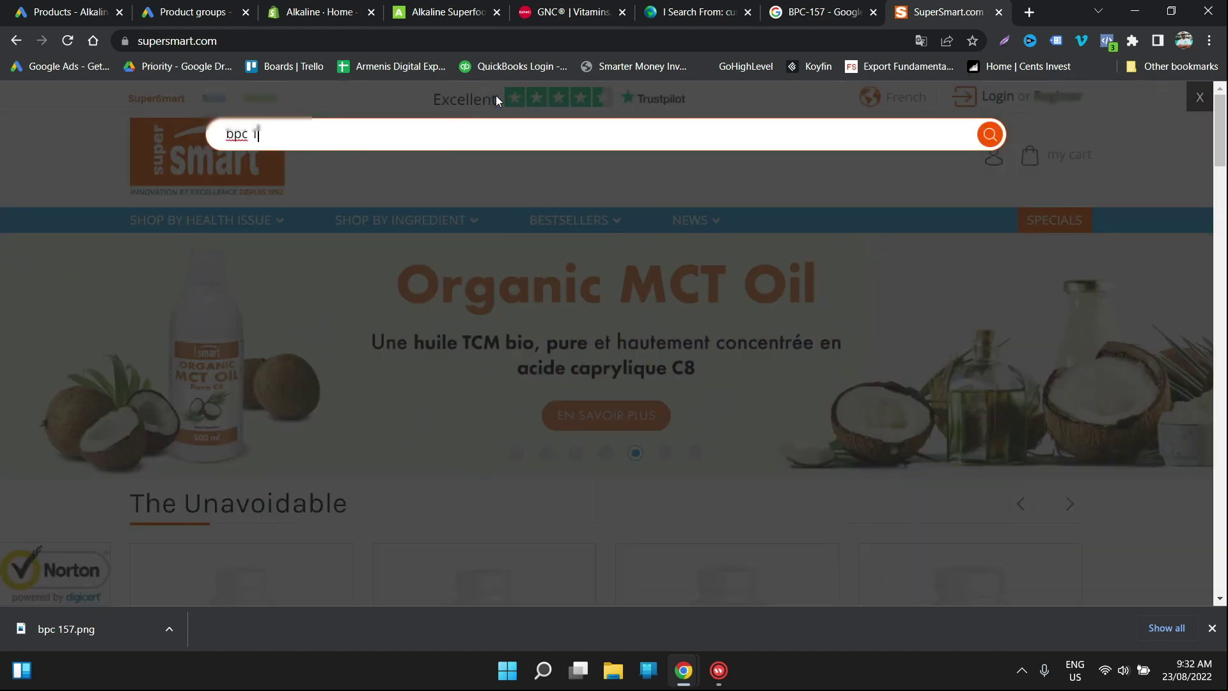
text(57)
key(Return)
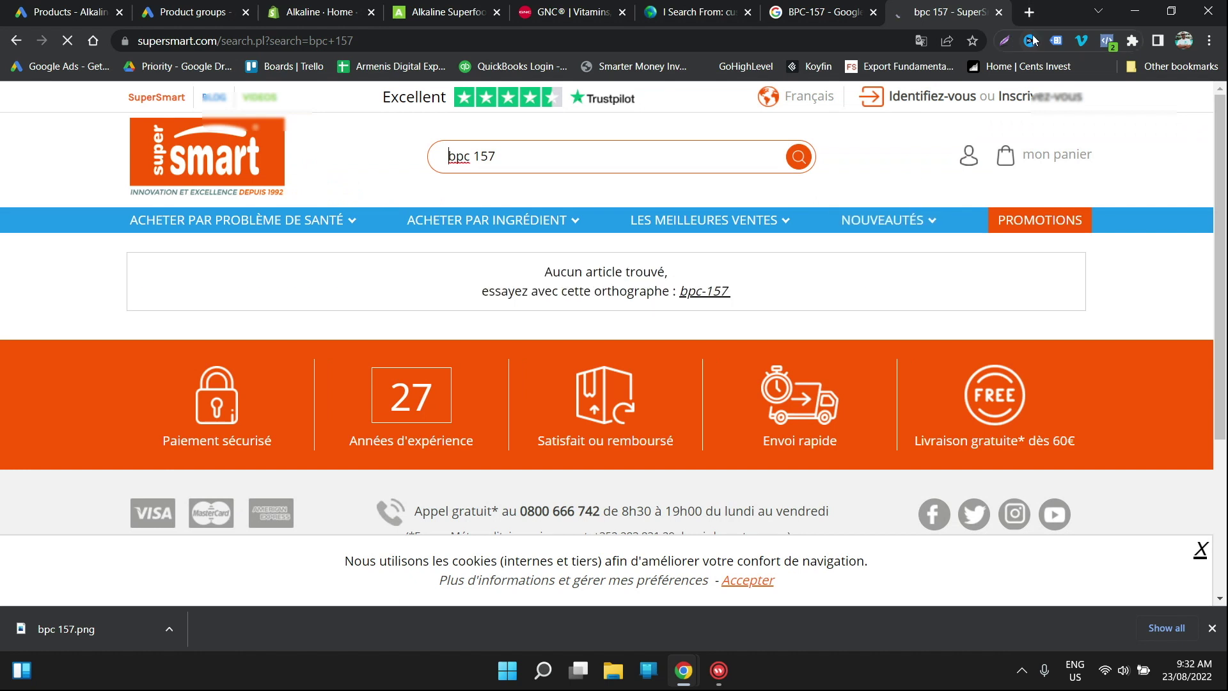
click(999, 12)
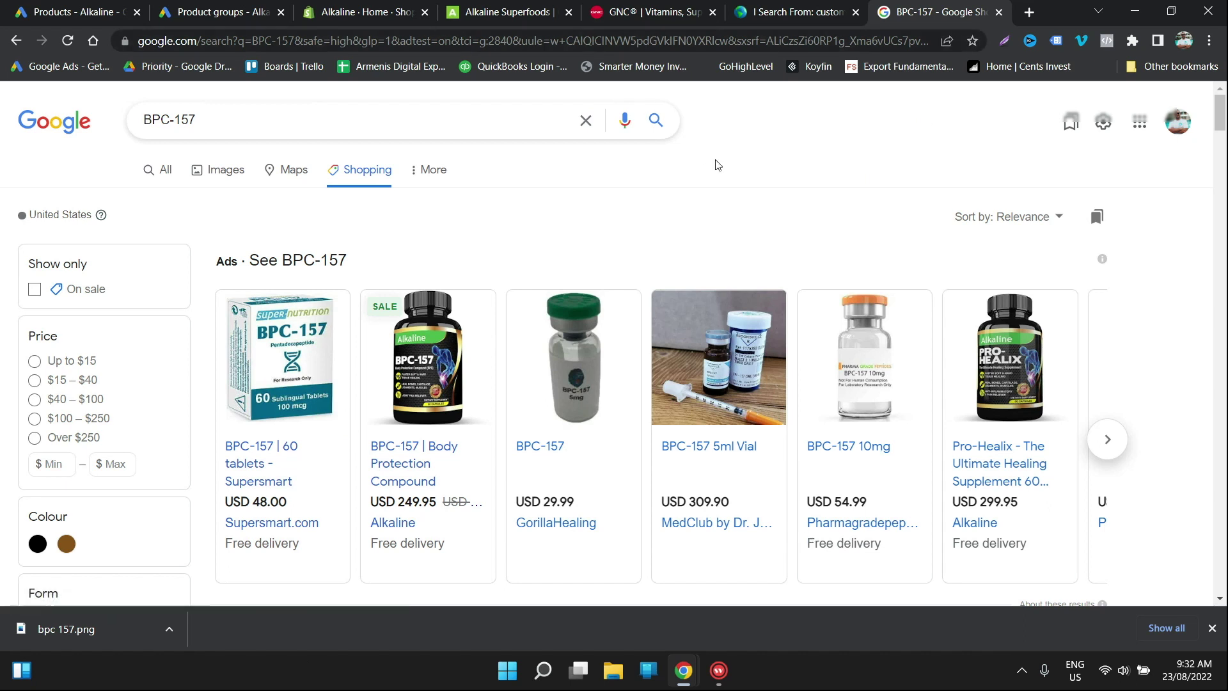
Step: Close the Google Shopping, I Search From and GNC tabs, returning to Product groups
click(999, 12)
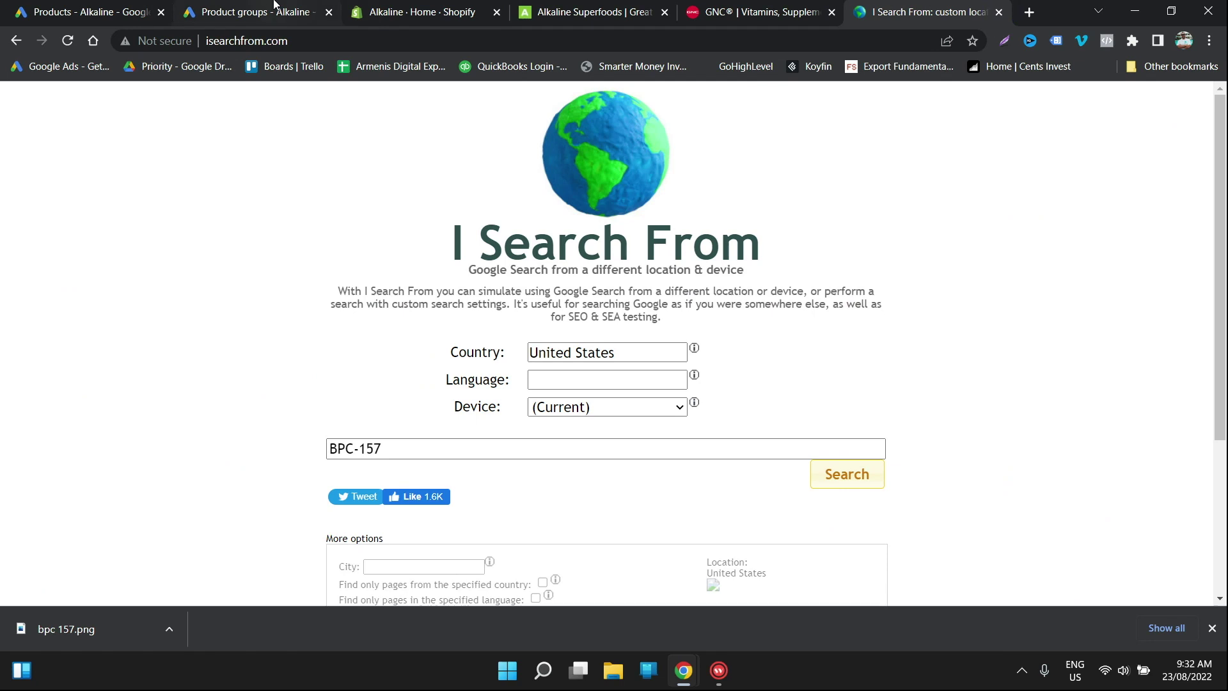
click(273, 7)
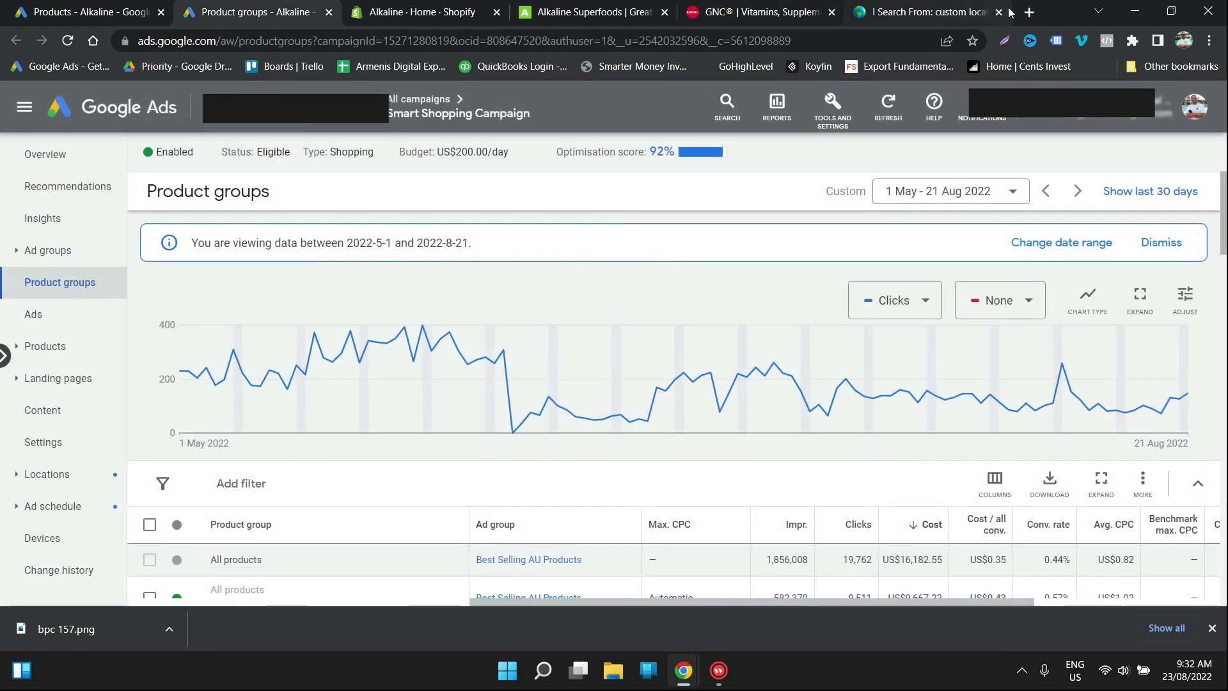
click(1000, 12)
click(947, 12)
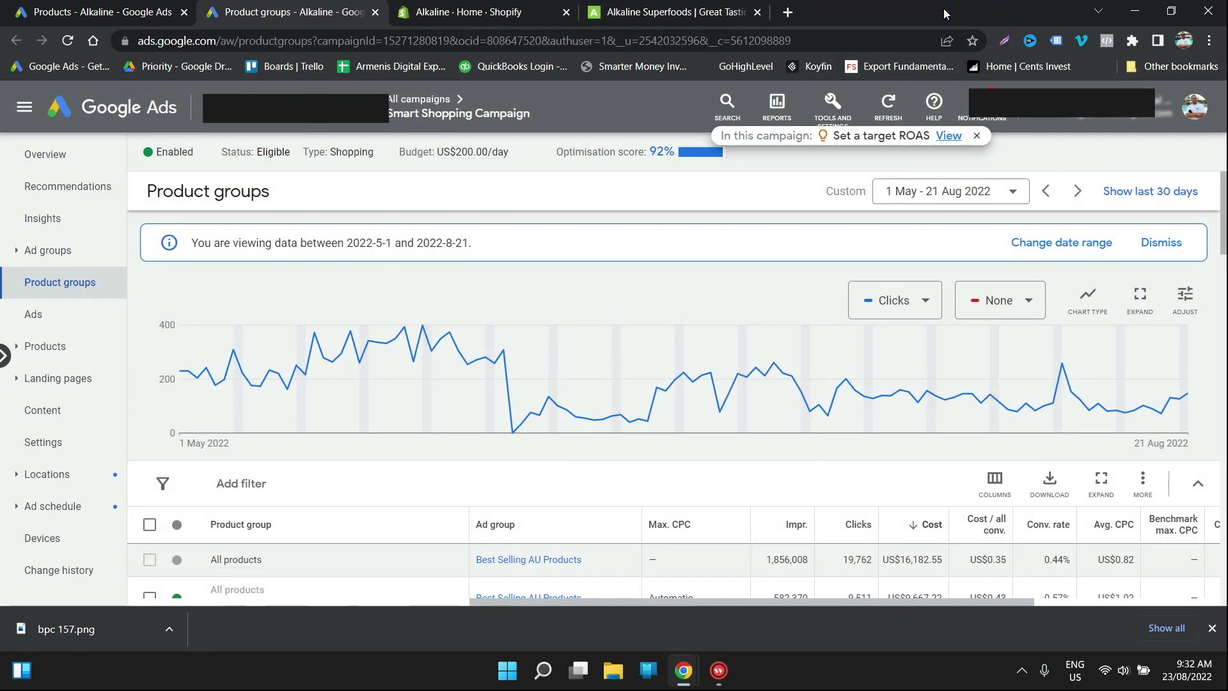
Step: Re-include the excluded product group with 61,995 impressions and switch to the Shopify admin
scroll(591, 440, down, 3)
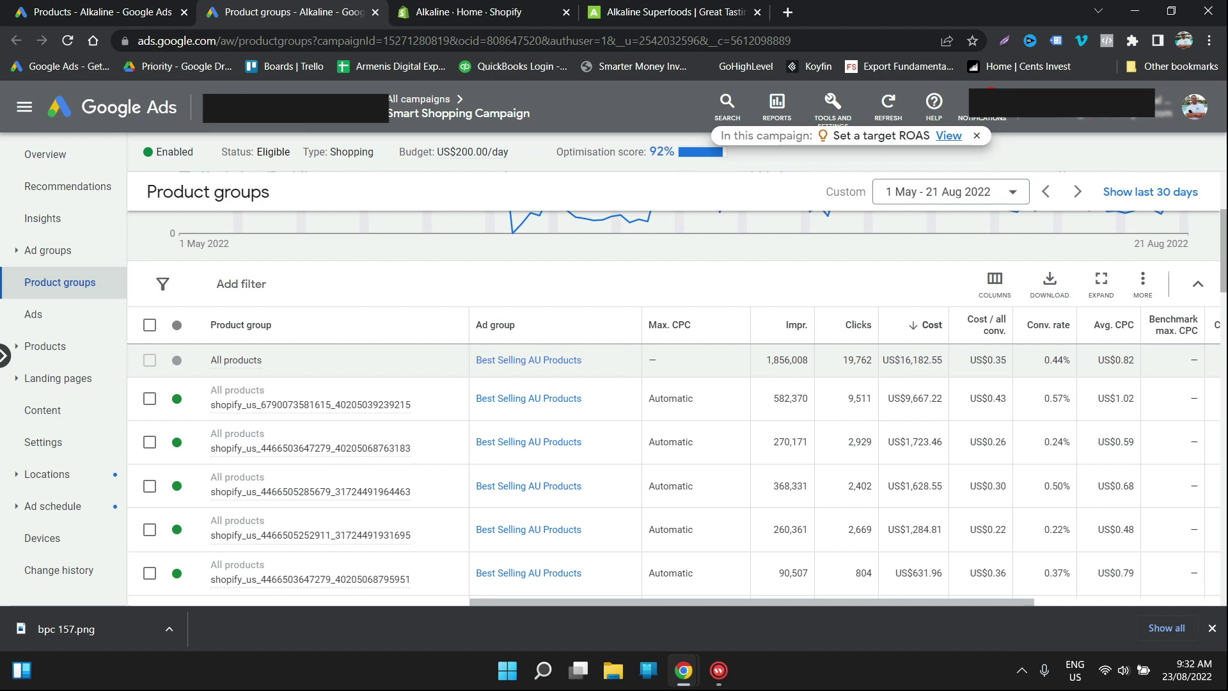
scroll(605, 562, down, 2)
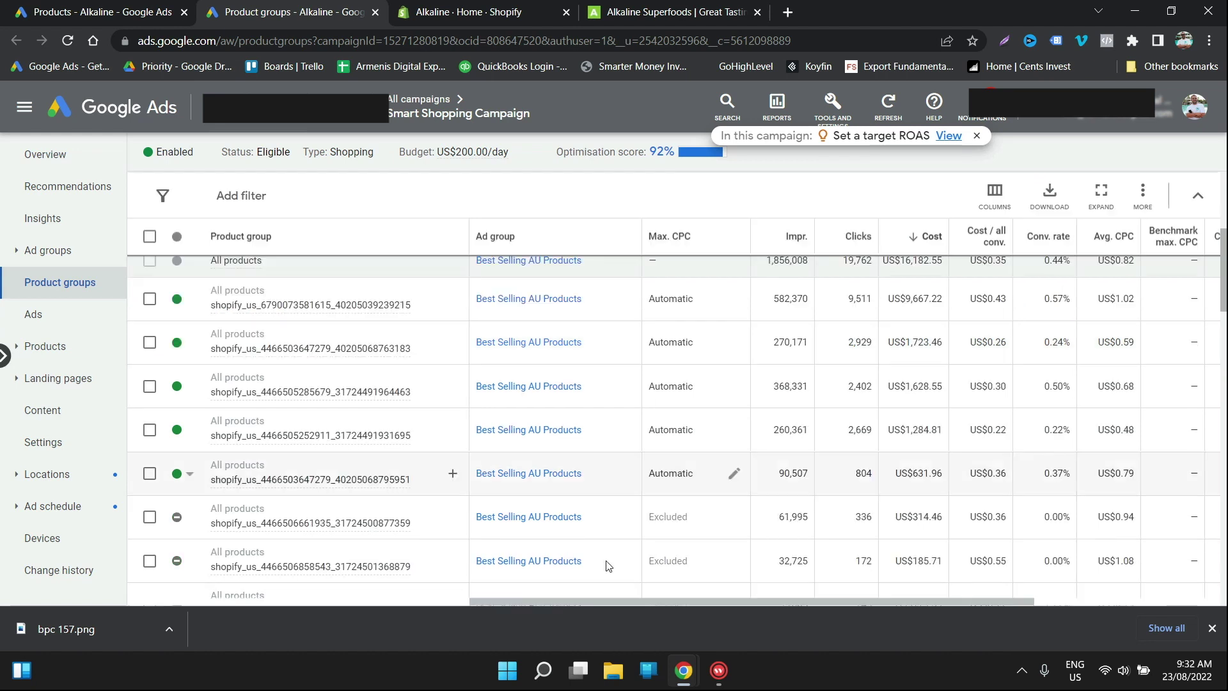
mouse_move(209, 531)
click(182, 516)
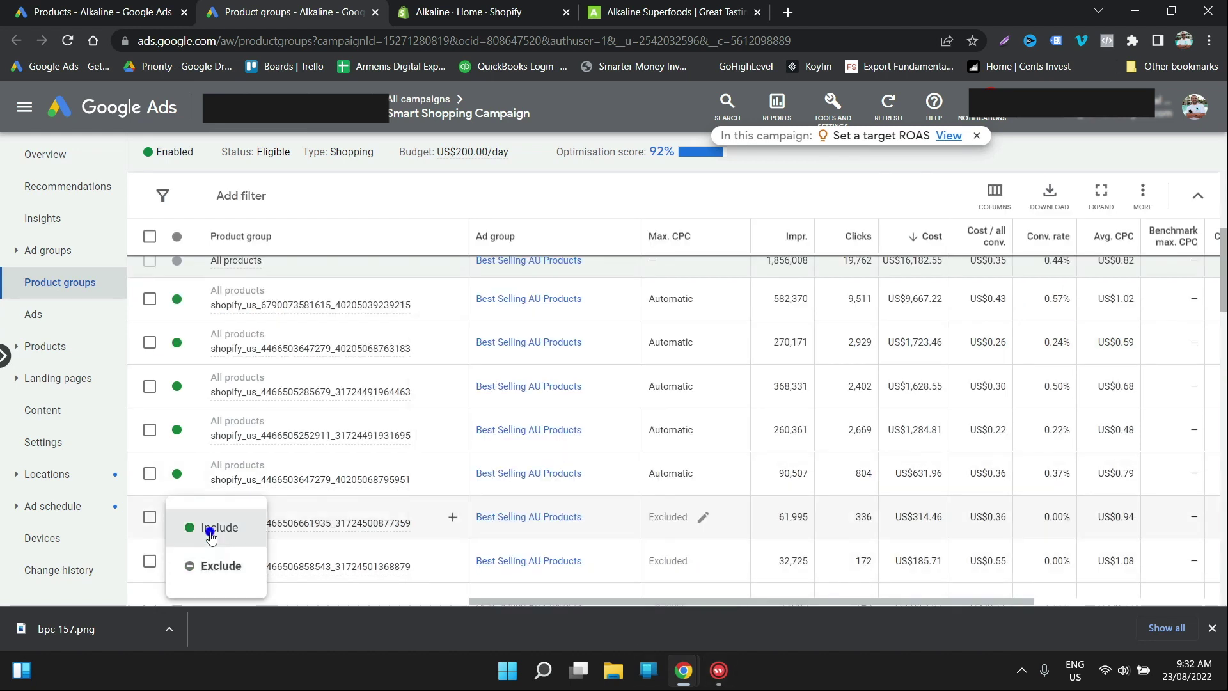
click(220, 526)
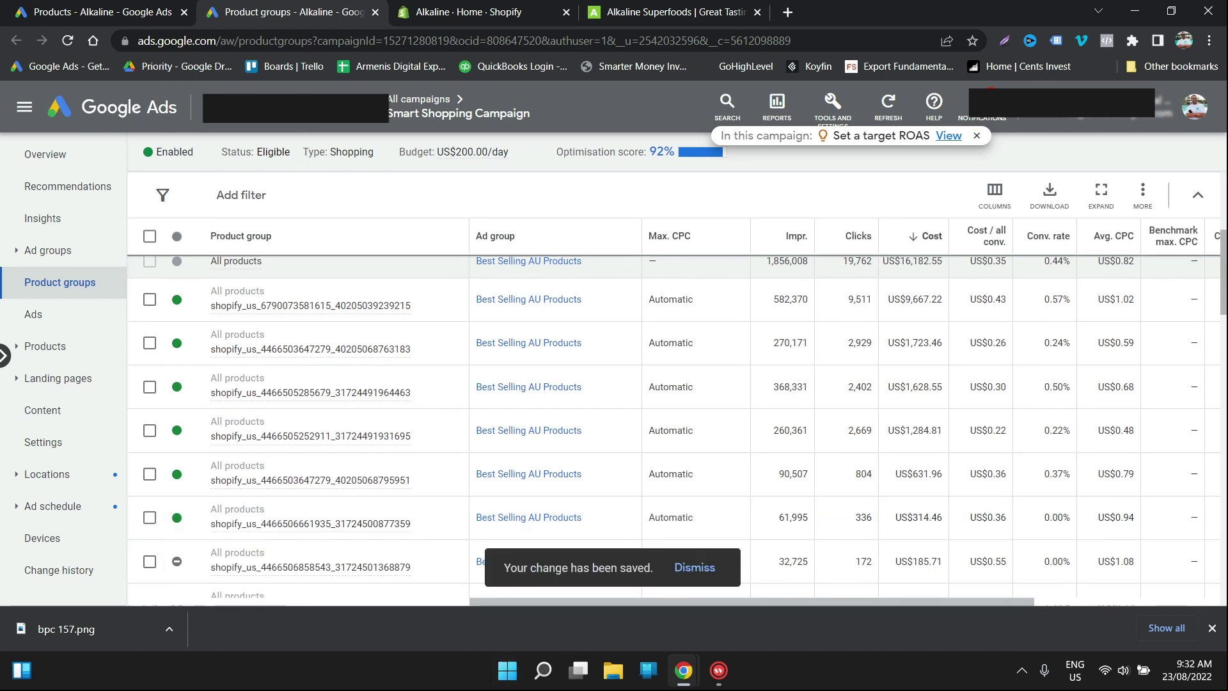
click(459, 11)
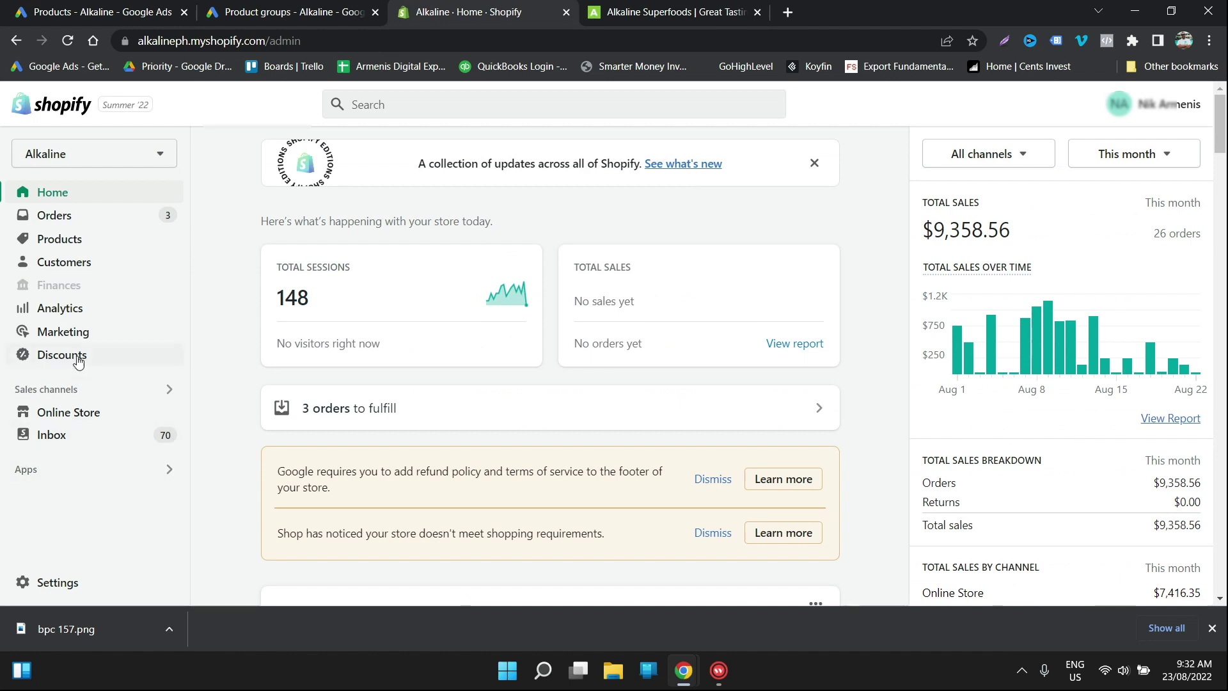
Step: Open Shopify's Google sales channel and list all 16 products
click(69, 391)
click(424, 227)
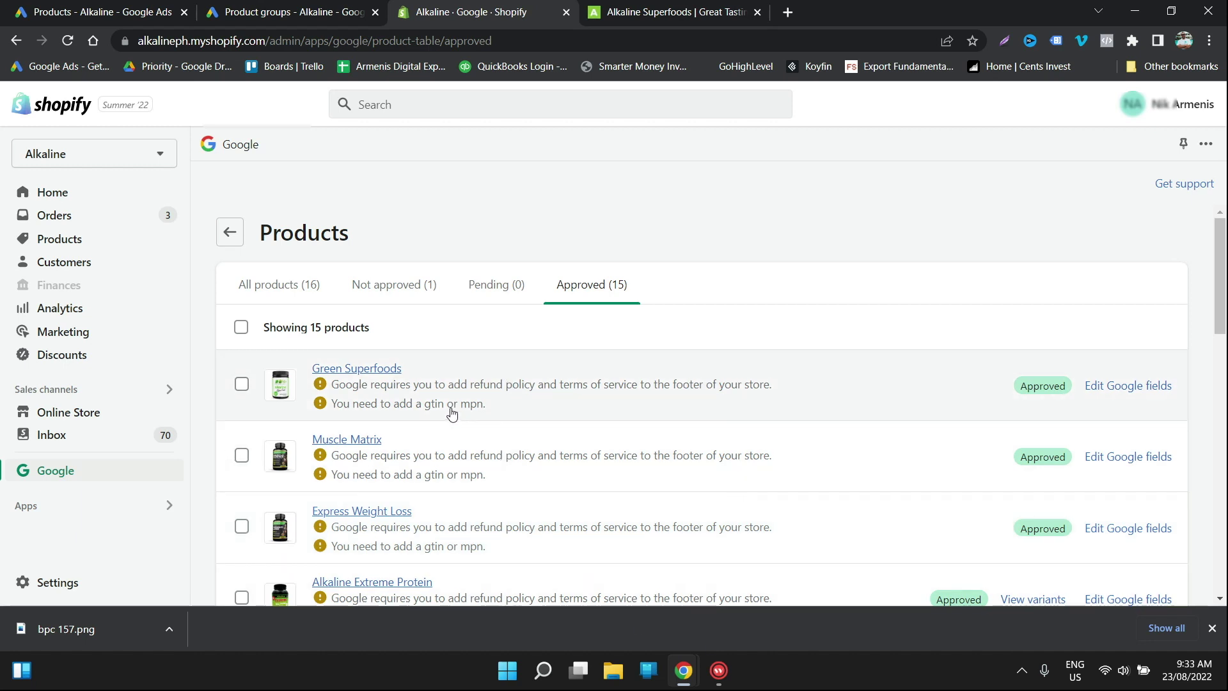
click(292, 293)
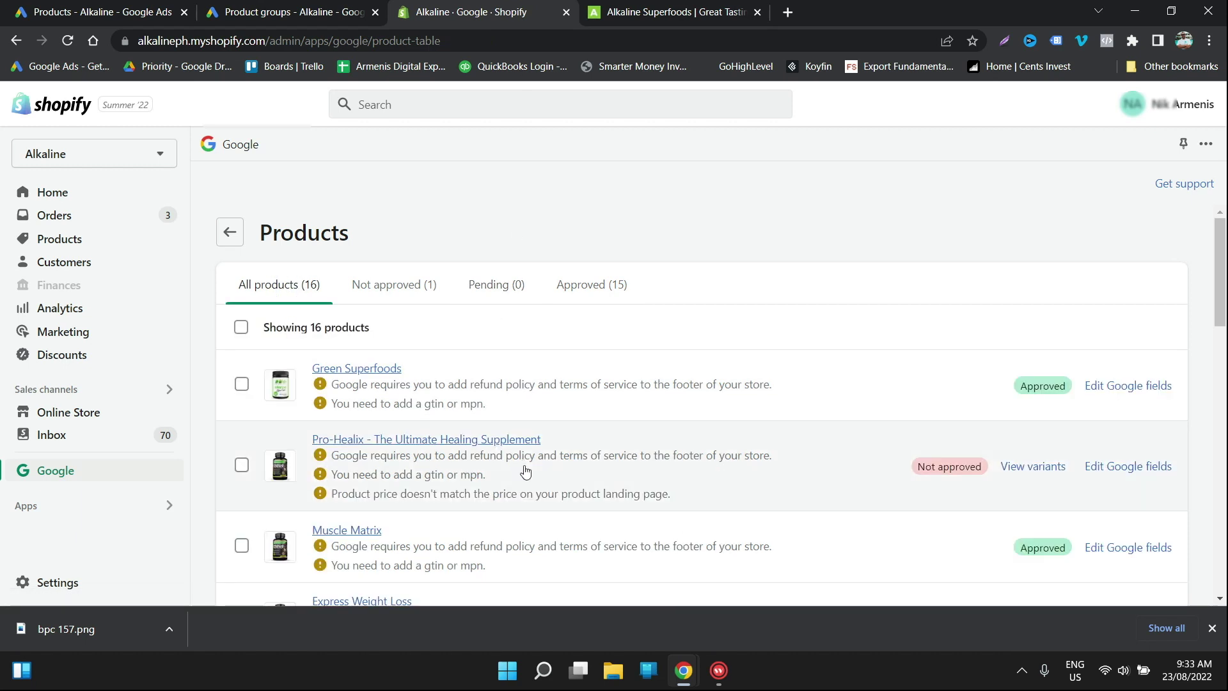
scroll(501, 494, down, 2)
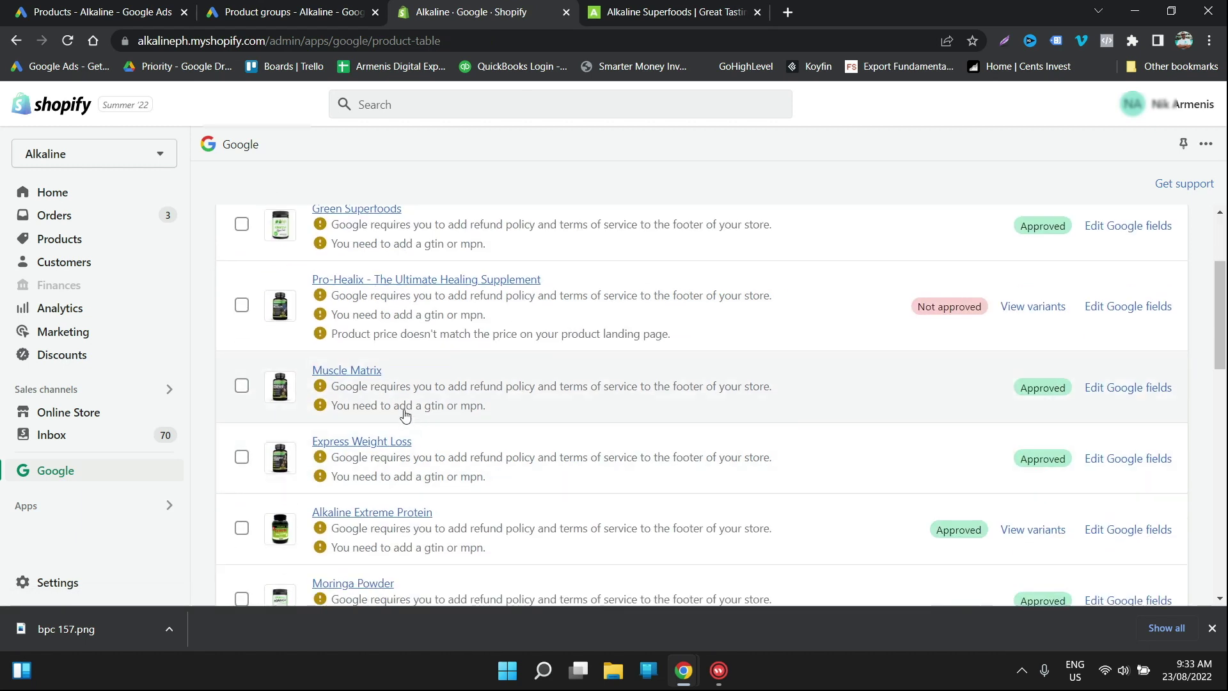
Step: Review Muscle Matrix's Google fields, close them unchanged, and scroll to the search engine listing preview
click(1119, 388)
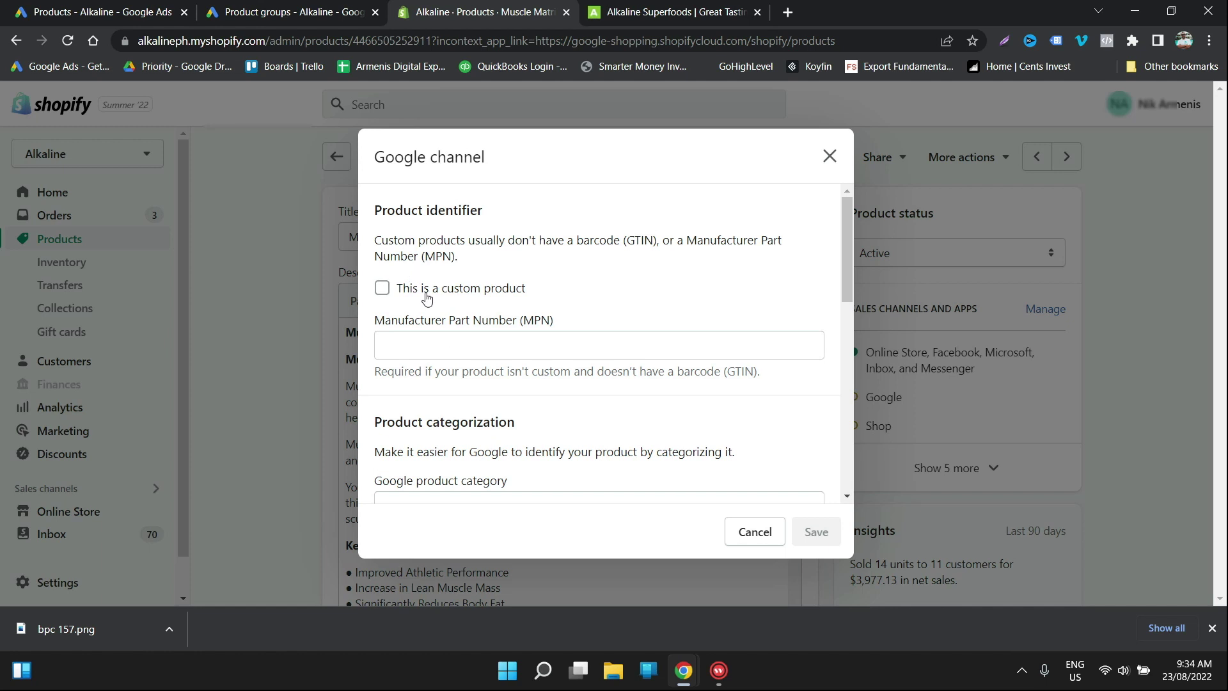
click(426, 295)
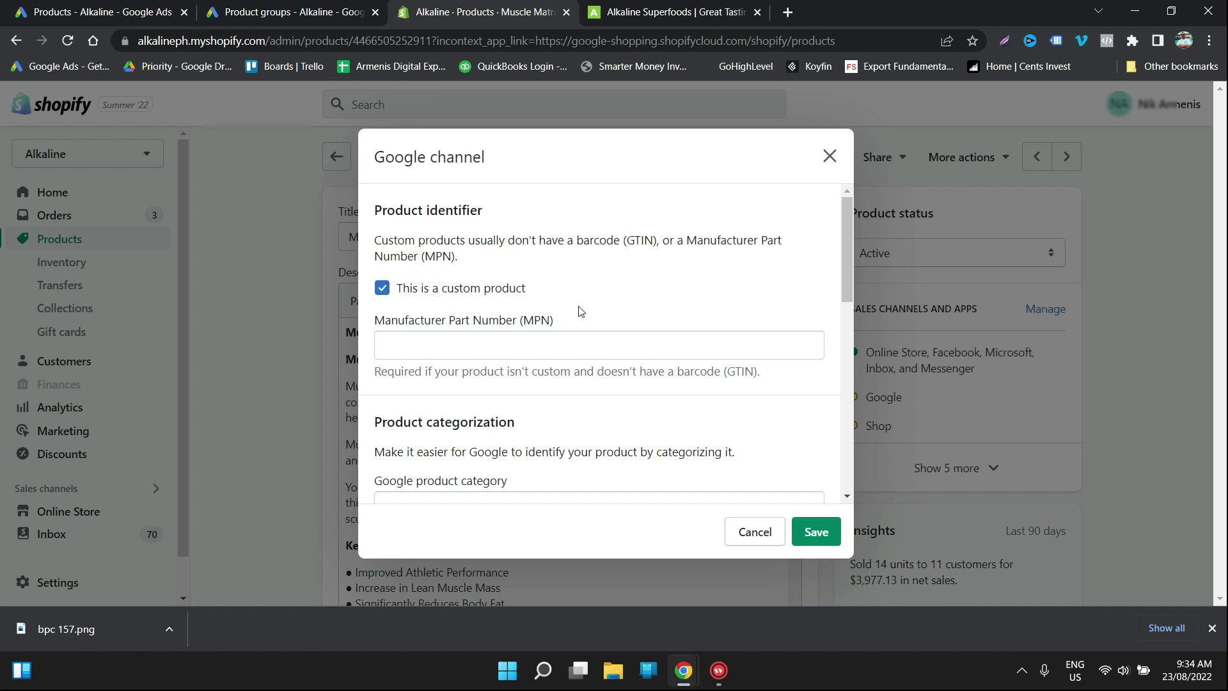
scroll(441, 301, down, 3)
scroll(448, 297, up, 4)
click(453, 292)
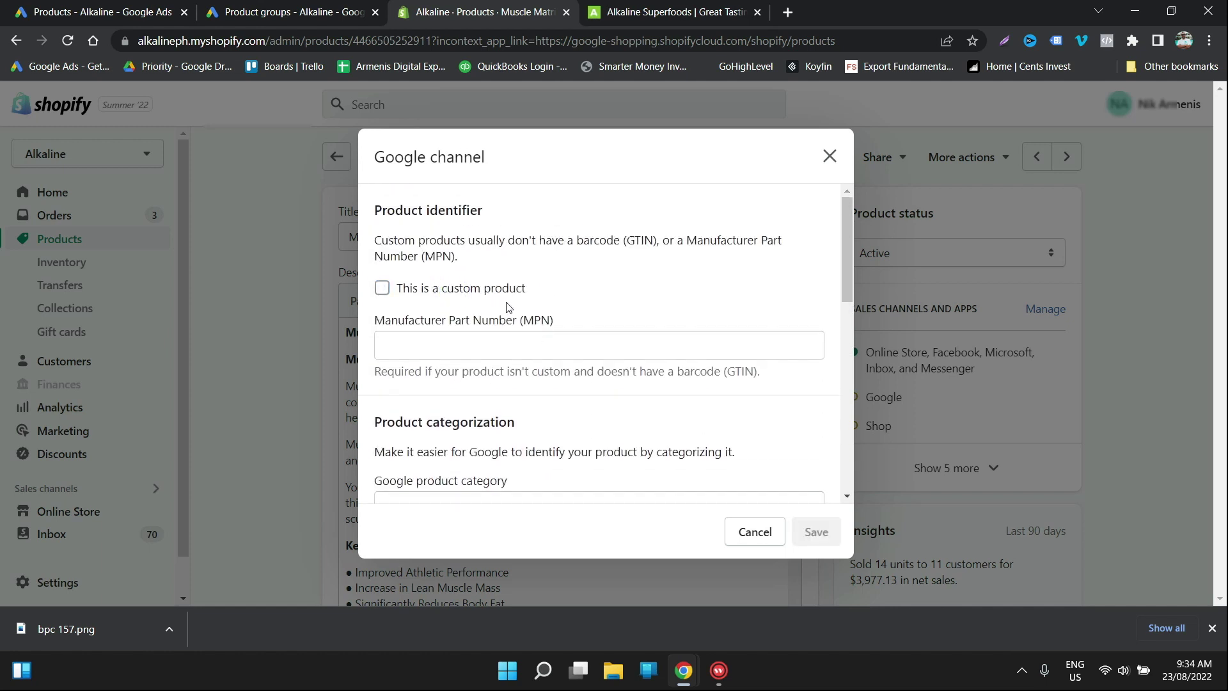
scroll(639, 345, down, 3)
click(433, 347)
scroll(813, 327, down, 7)
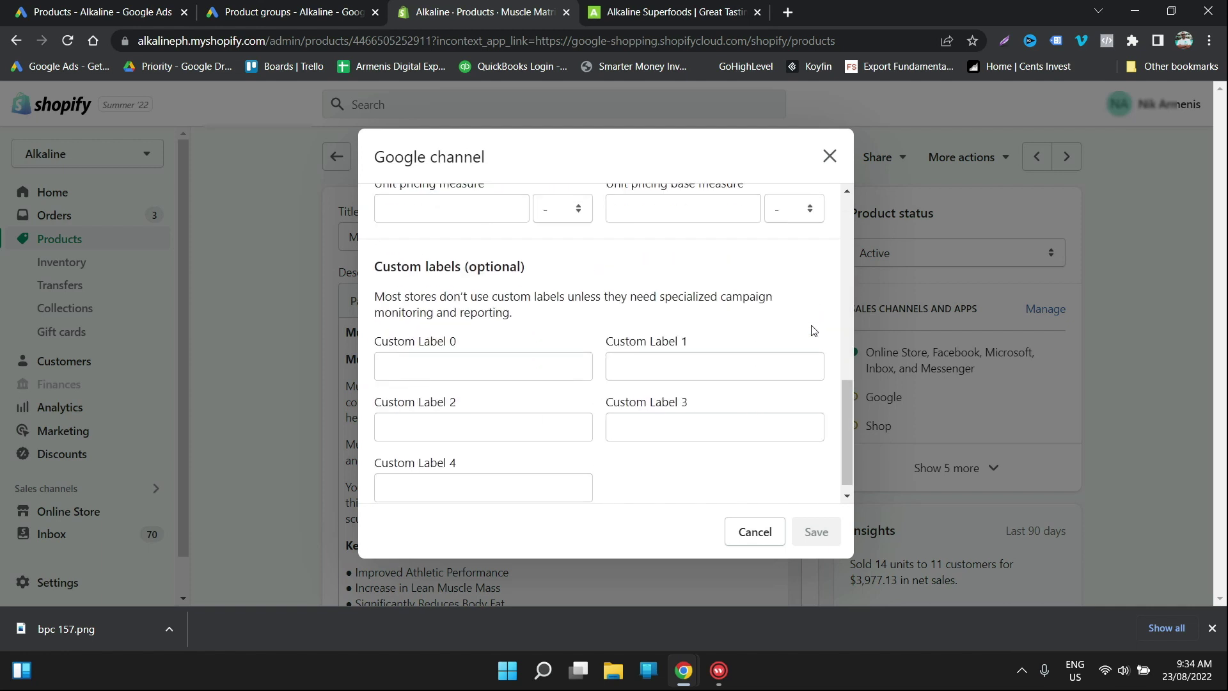
click(828, 158)
scroll(875, 372, down, 20)
Step: Rewrite the page title to 'Muscle Matrix Lean Muscle Builder 60 Capsules By Alkaline Superfoods'
click(755, 416)
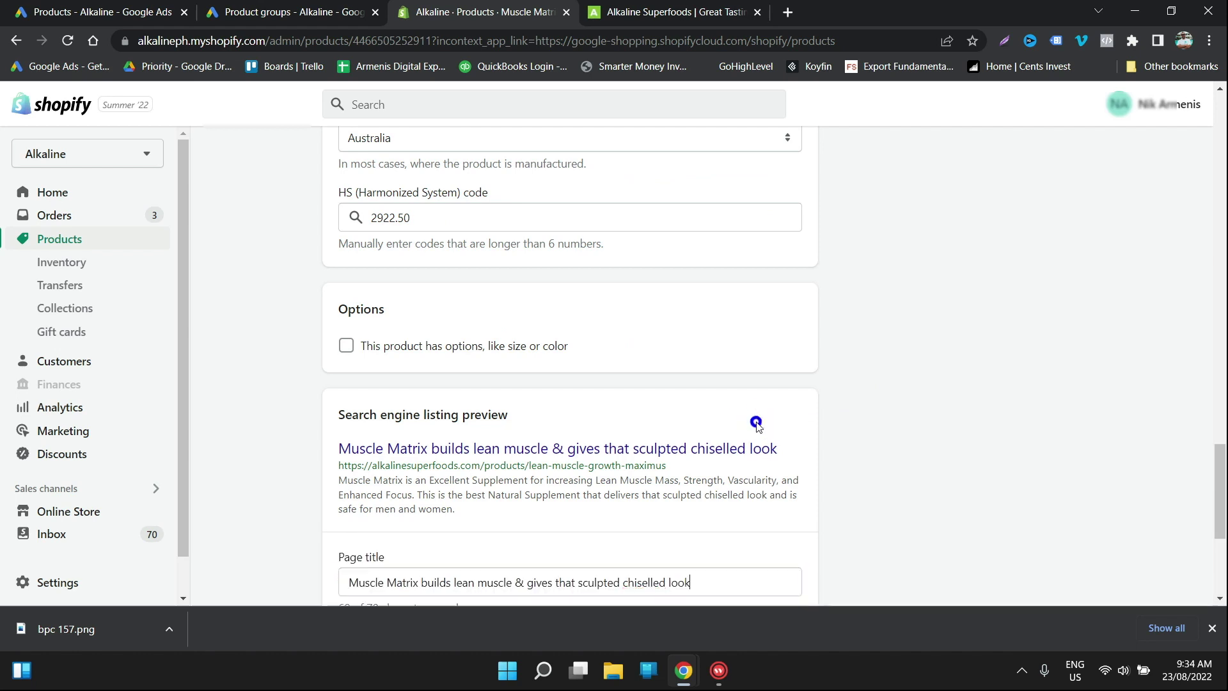
scroll(412, 440, down, 2)
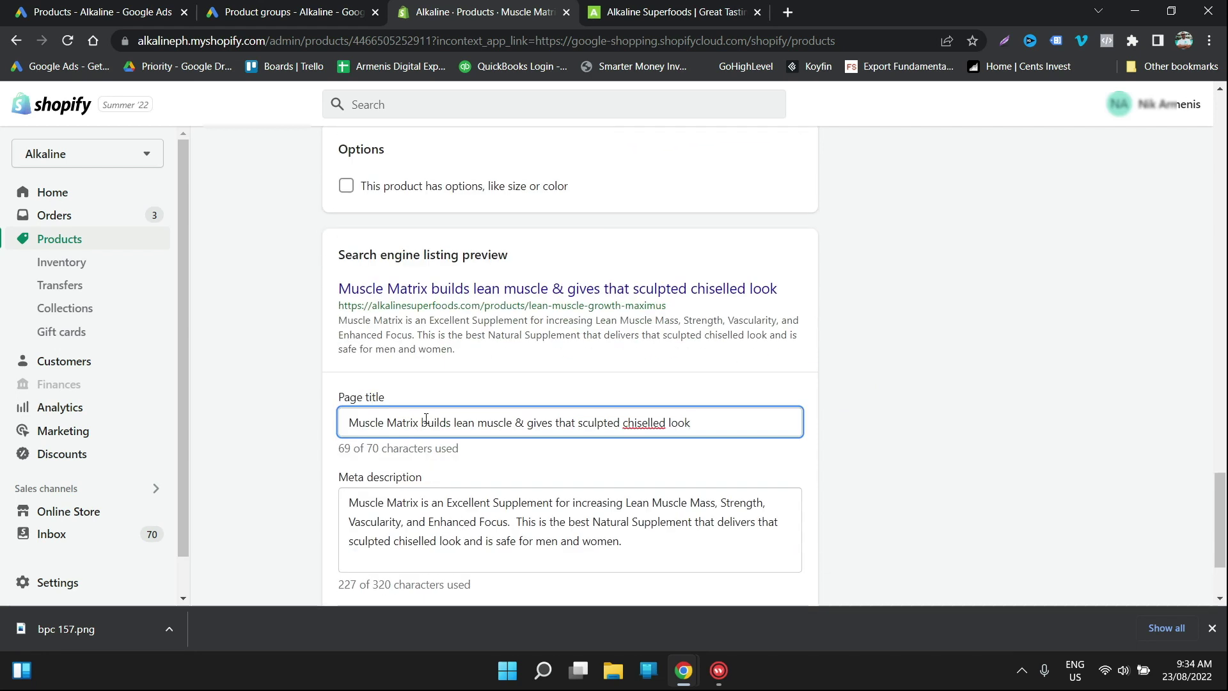
drag(423, 419, 912, 428)
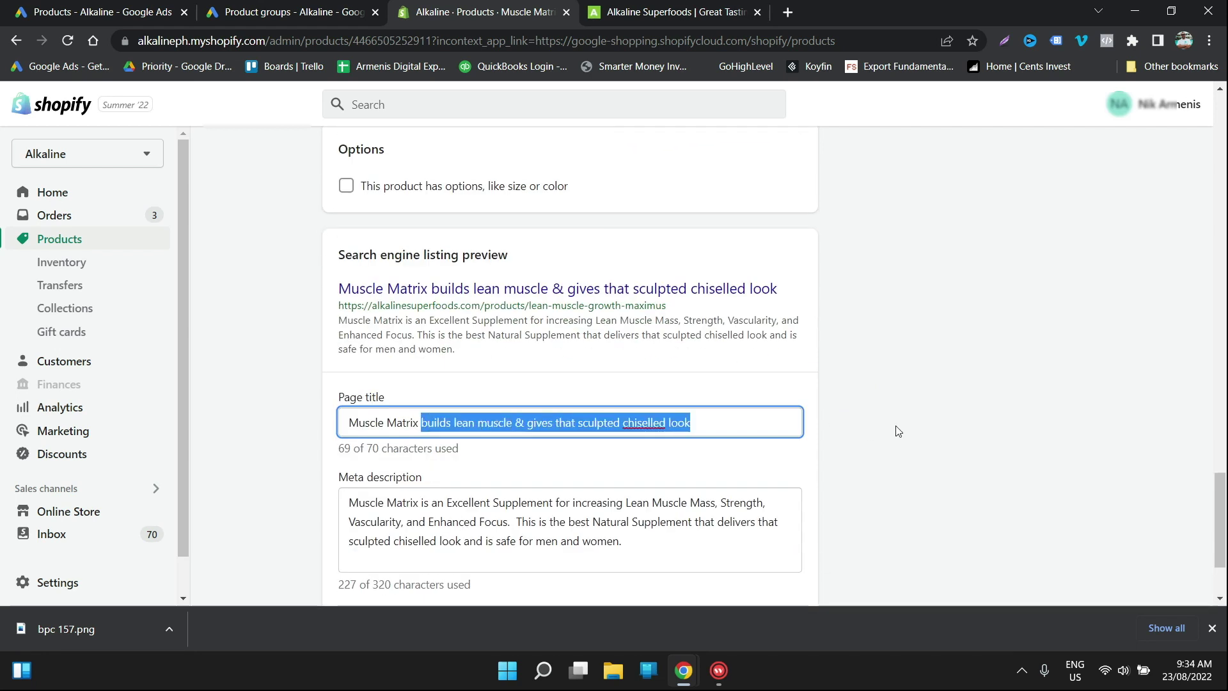
text(Lean Mus)
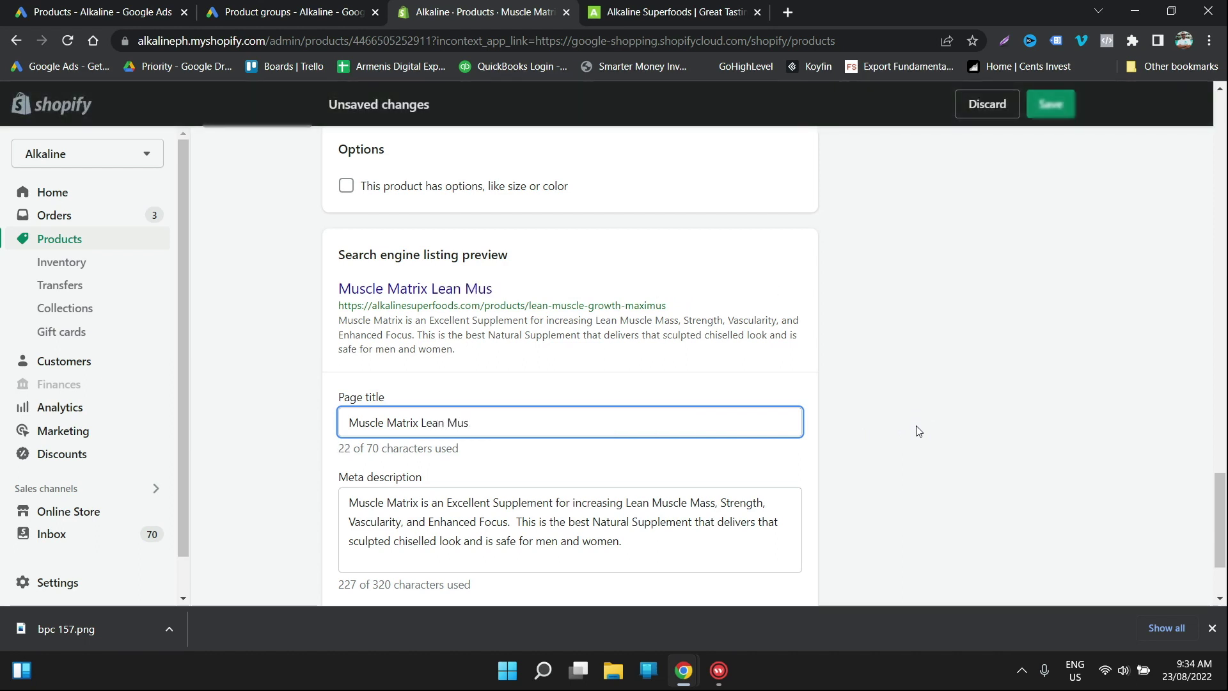
text(cle Builder)
scroll(851, 508, up, 15)
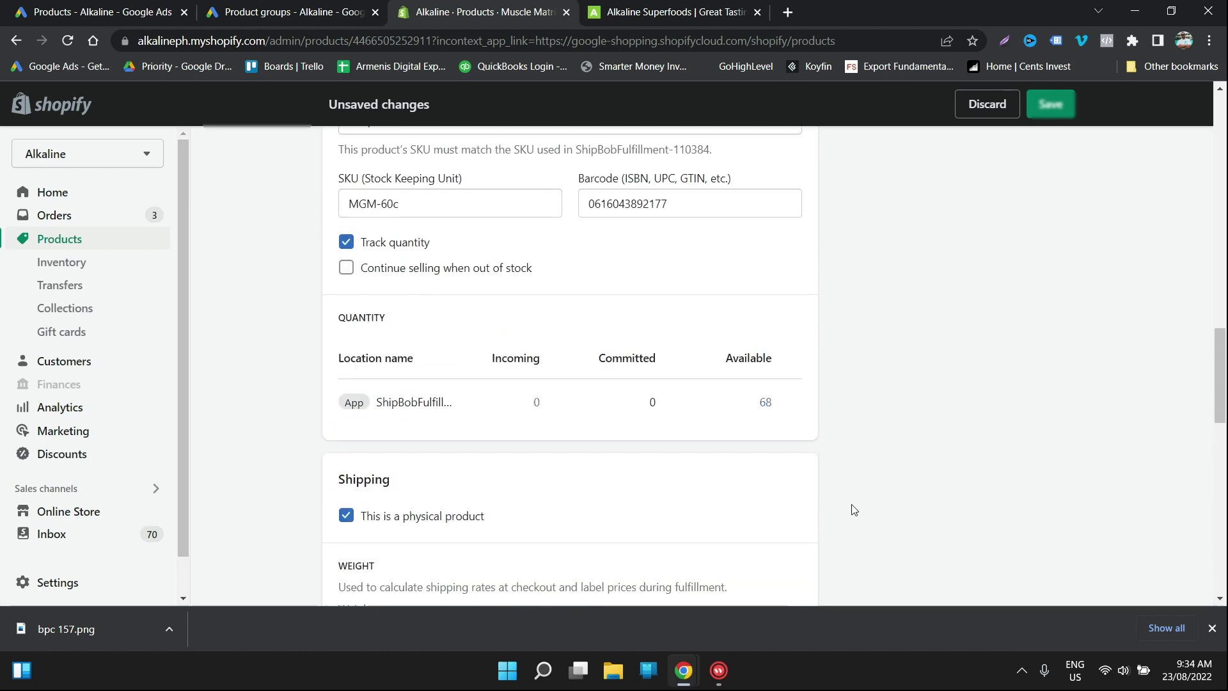
scroll(694, 534, down, 5)
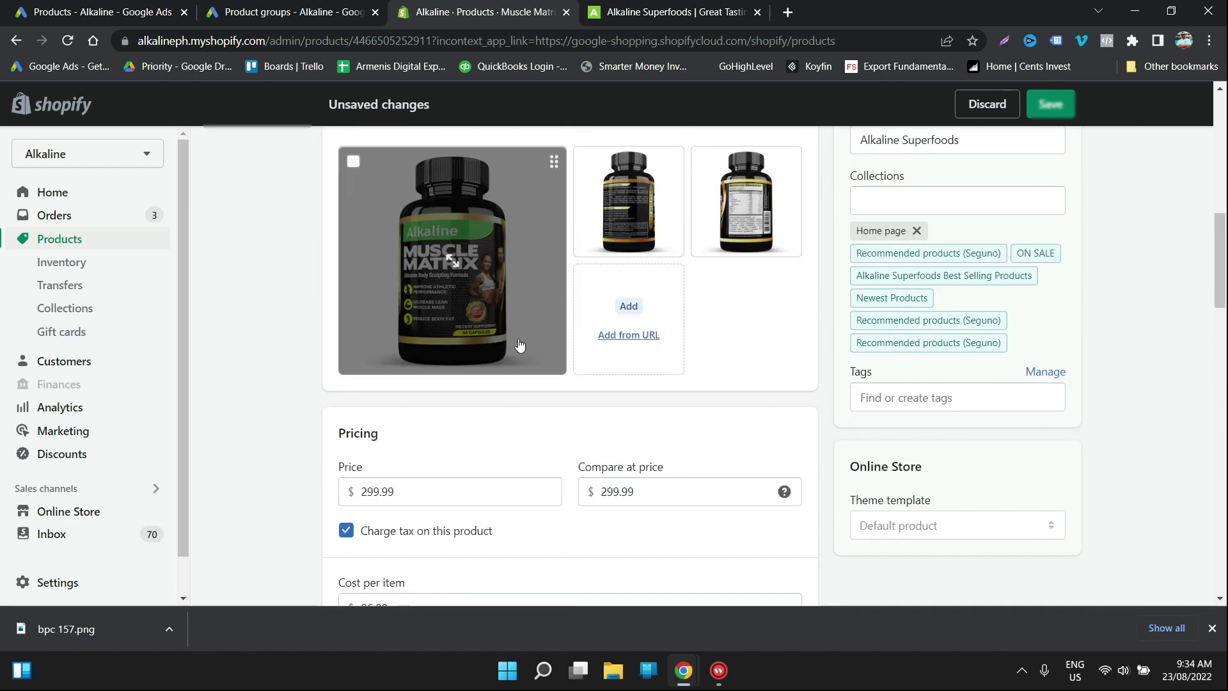
scroll(904, 580, down, 15)
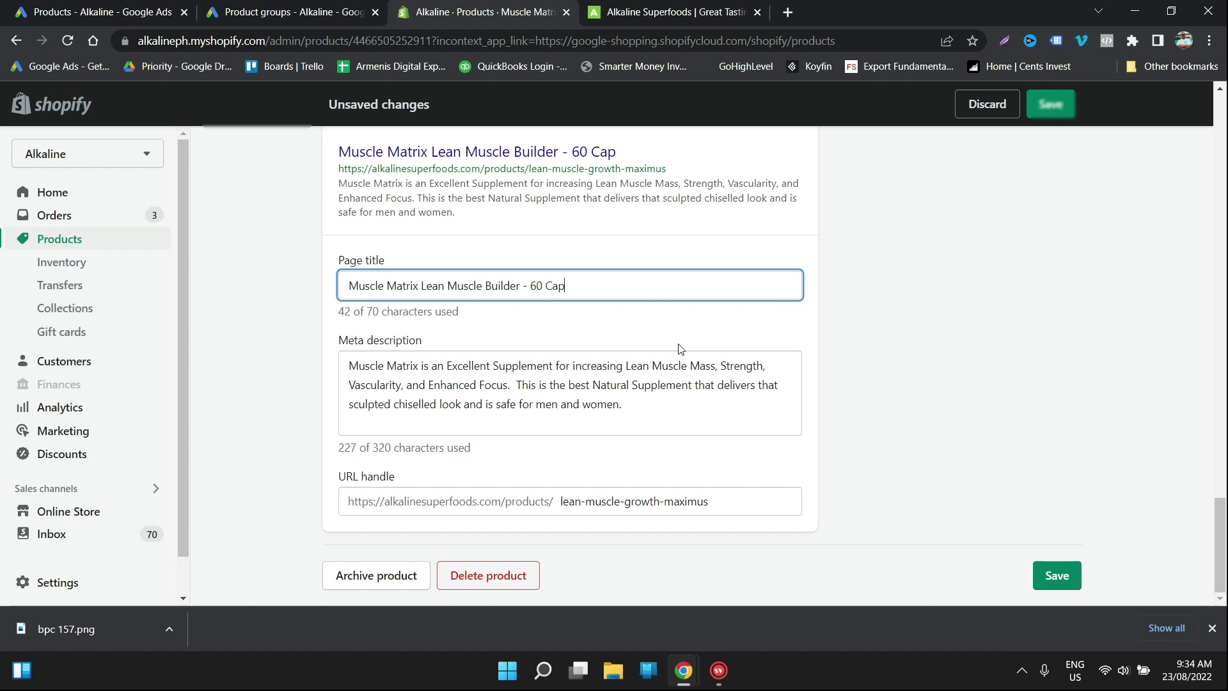
text(sules)
click(534, 289)
key(BackSpace)
key(BackSpace)
key(BackSpace)
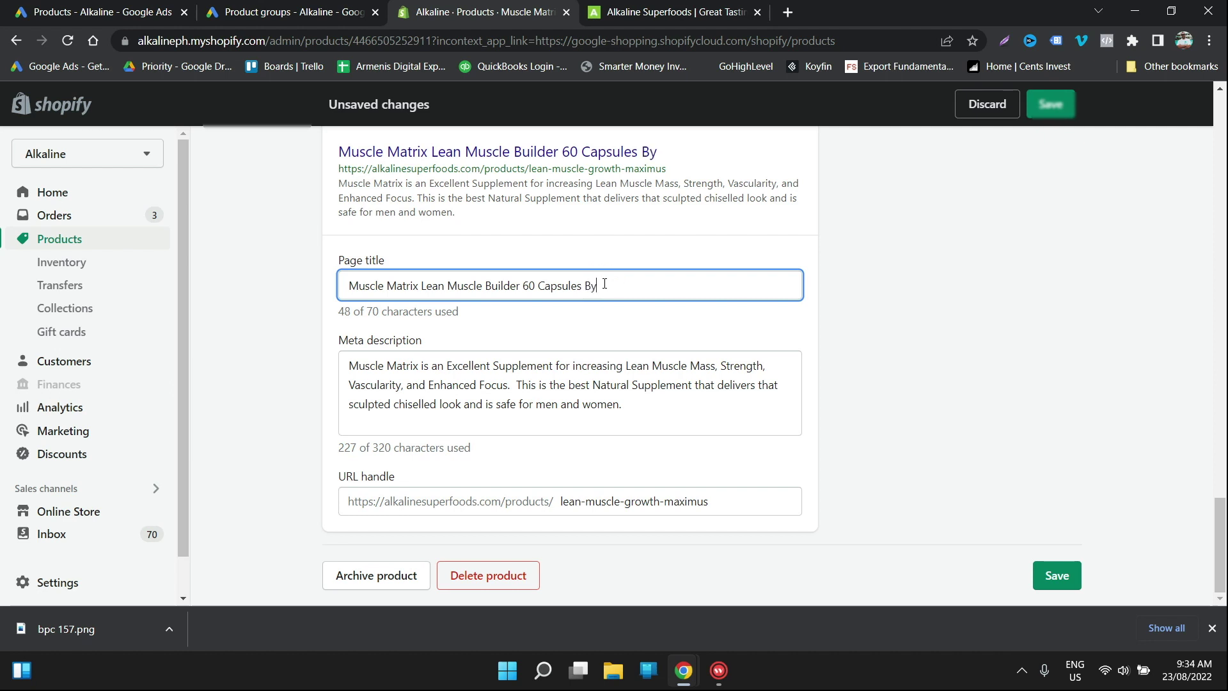
text(Alkaline)
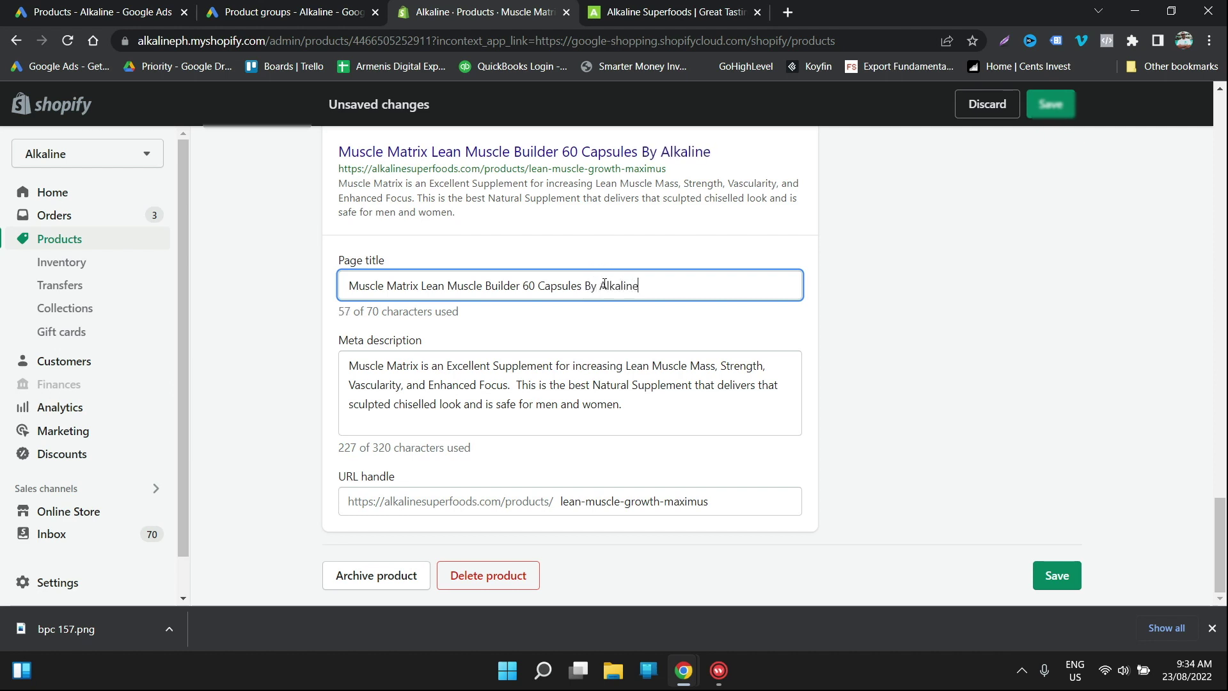
text( Superfoods)
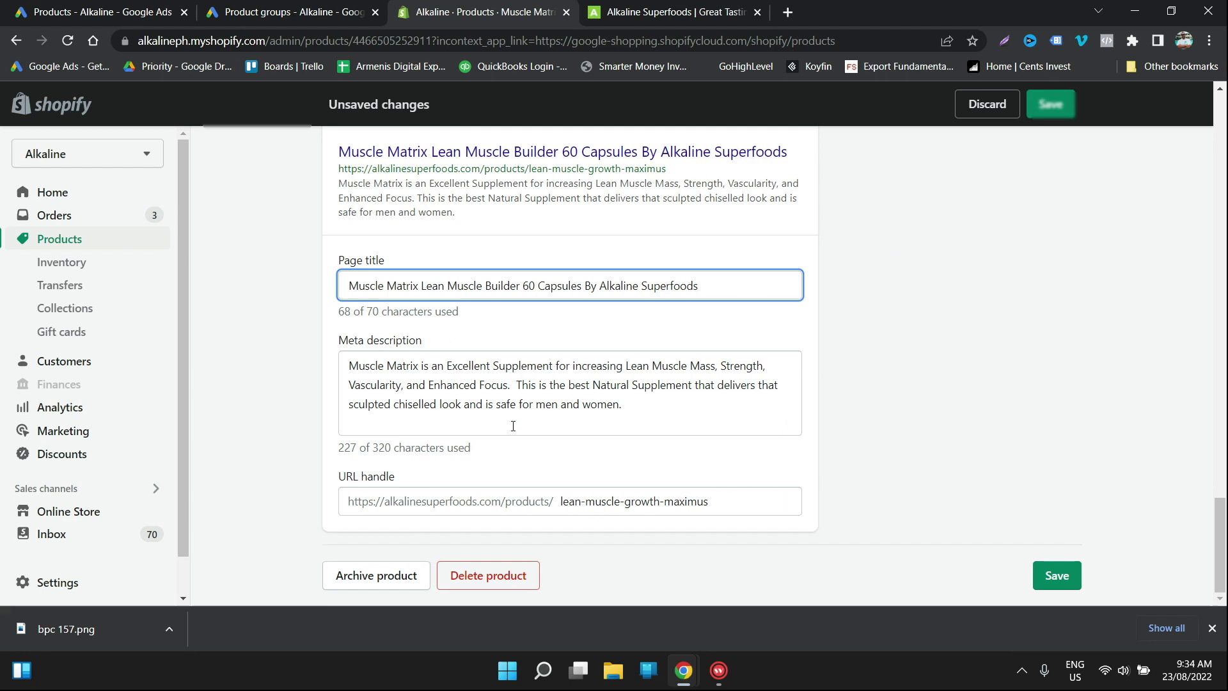
Step: Correct 'chiselled' to 'chiseled' in the meta description and save the product
click(490, 387)
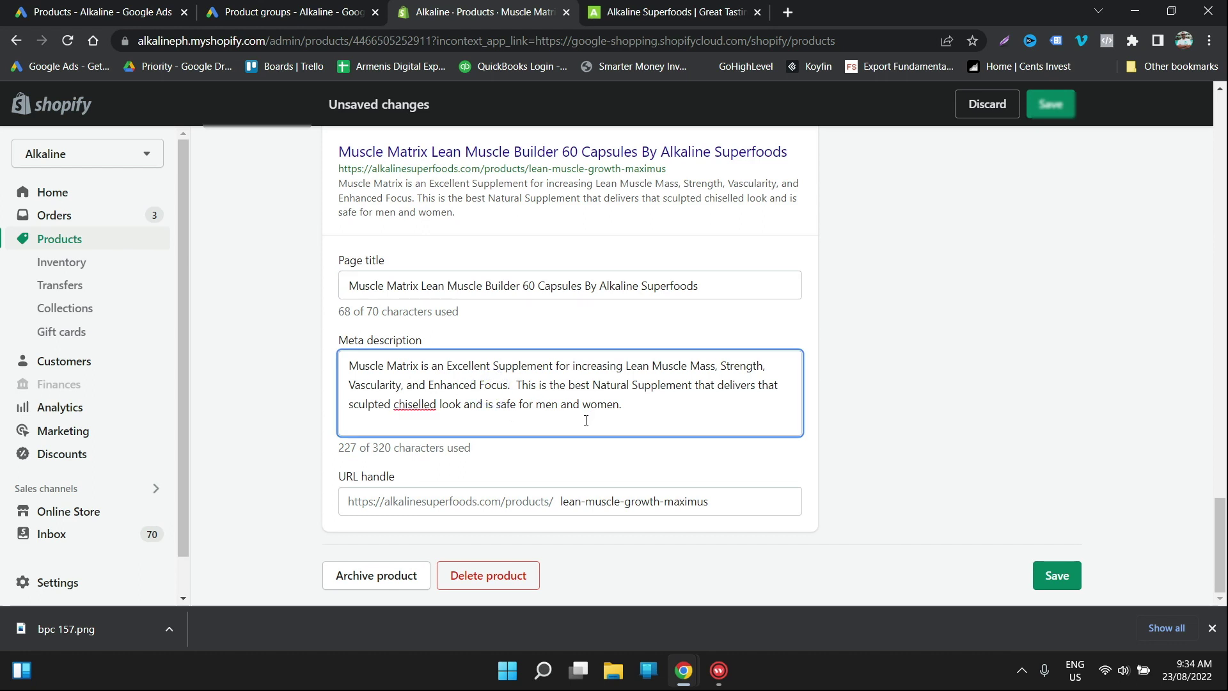
right_click(439, 414)
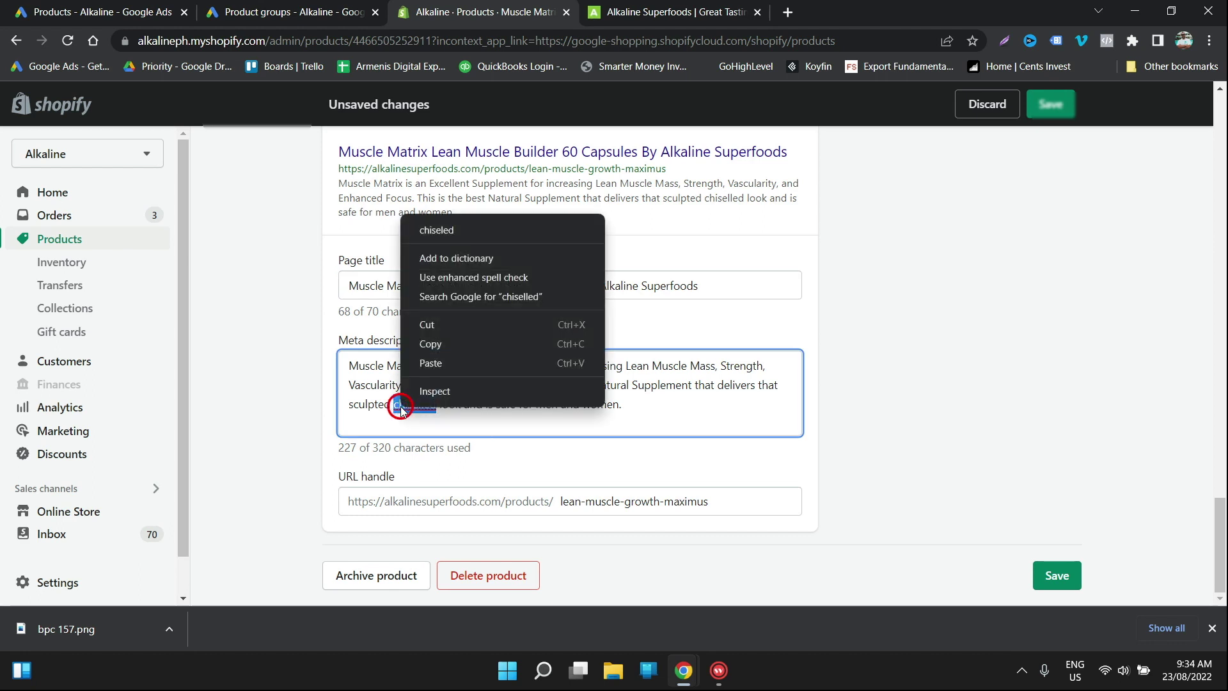
click(470, 223)
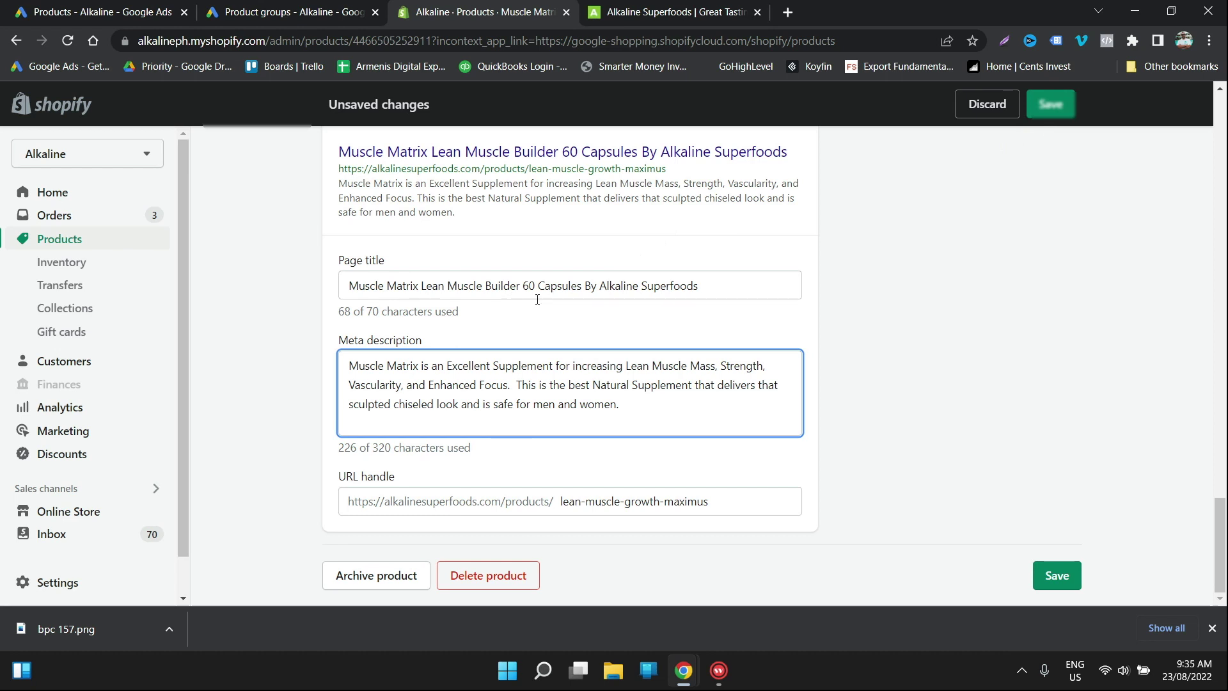
click(1050, 104)
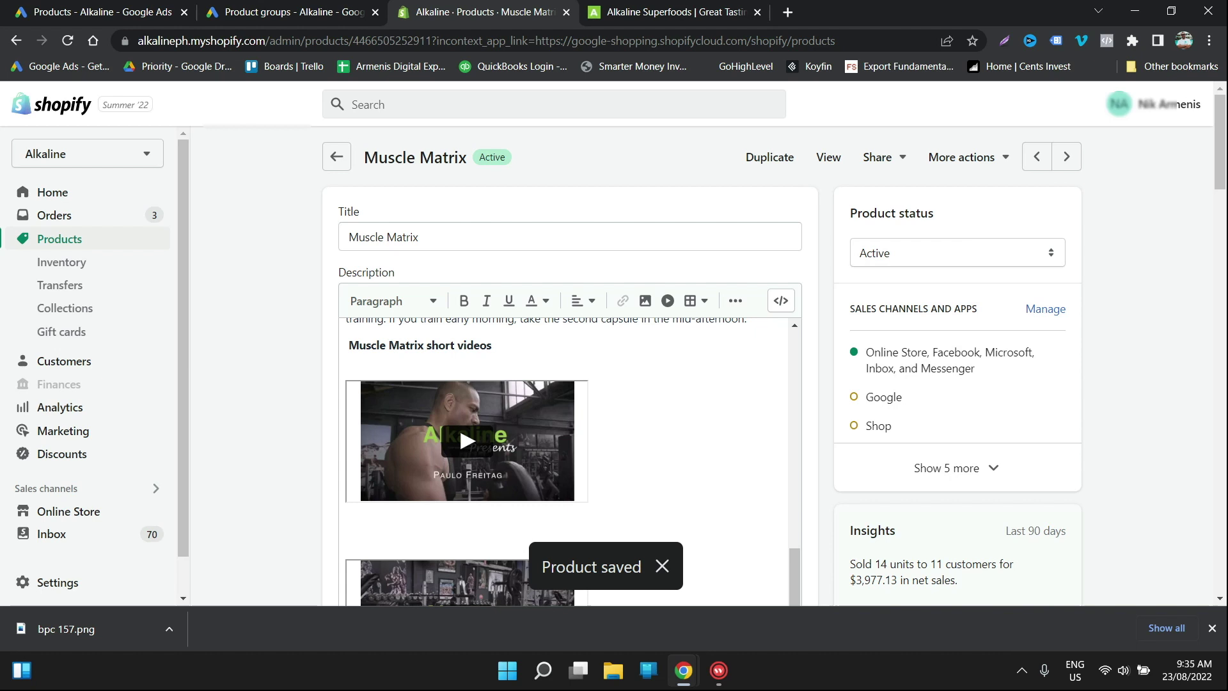
Step: Return to the Google Ads Products report and select Muscle Matrix's 1.32 conversion value per cost
click(262, 13)
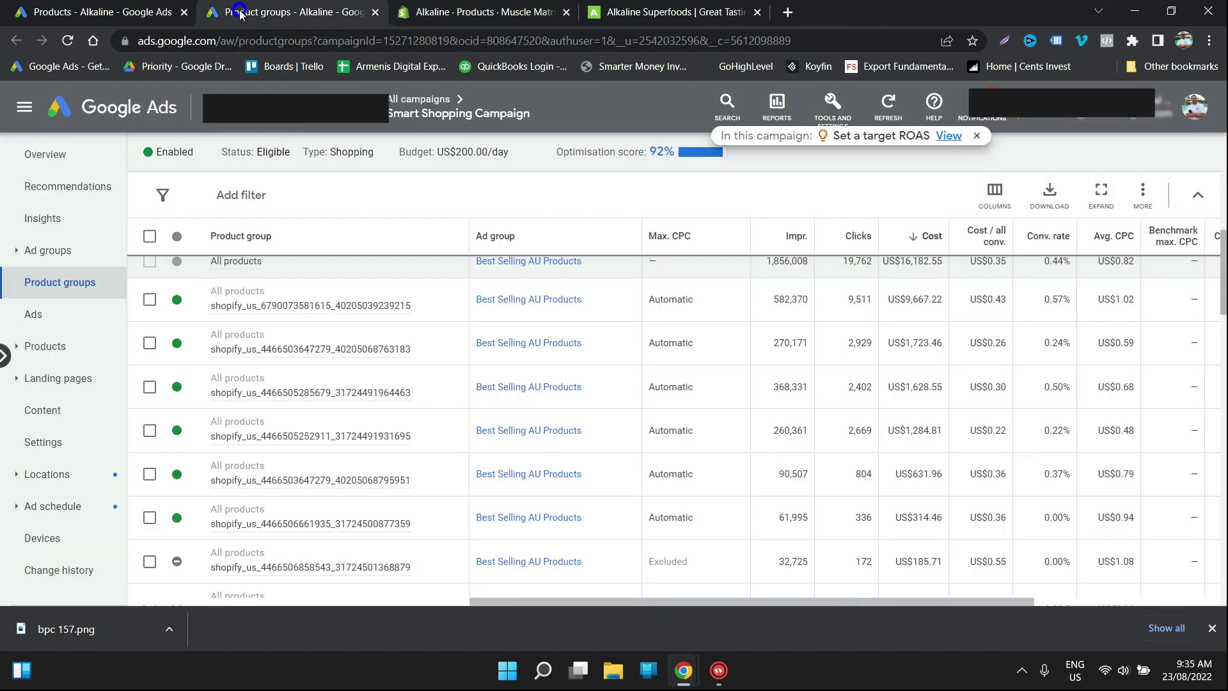
key(ctrl+shift+Tab)
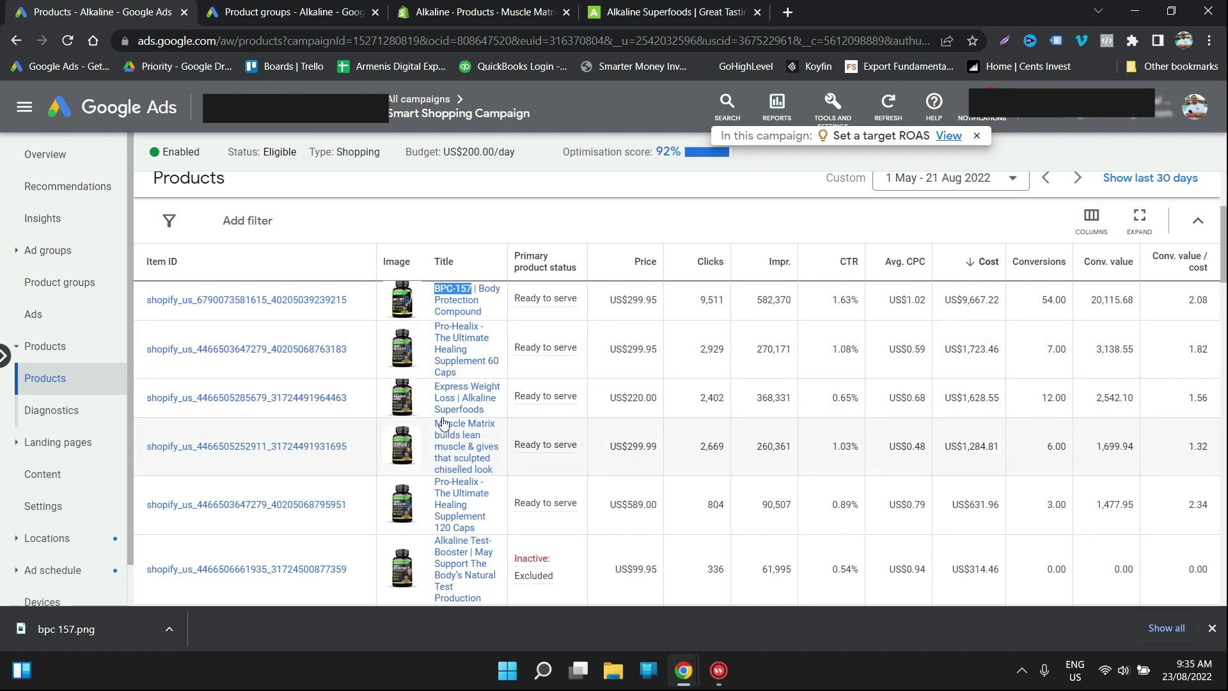
double_click(1198, 446)
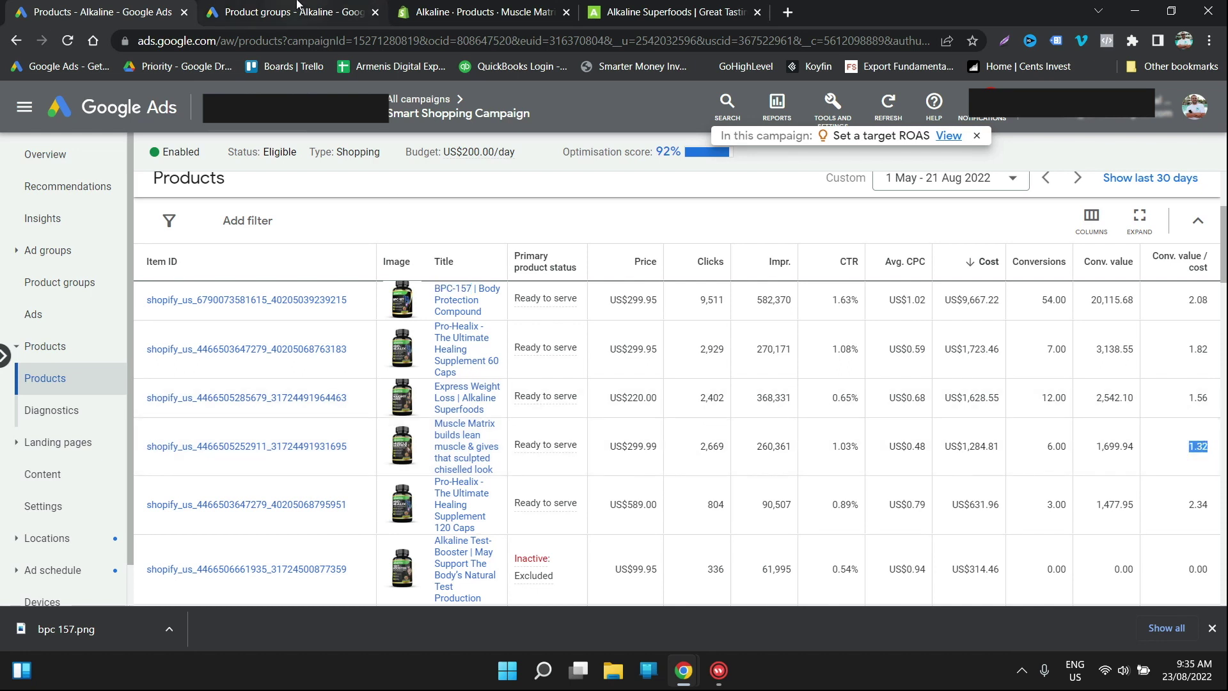
Step: Retitle Express Weight Loss's SEO page title to 'Express Weight Loss Capsules (60) By Alkaline Superfoods' and save
click(507, 9)
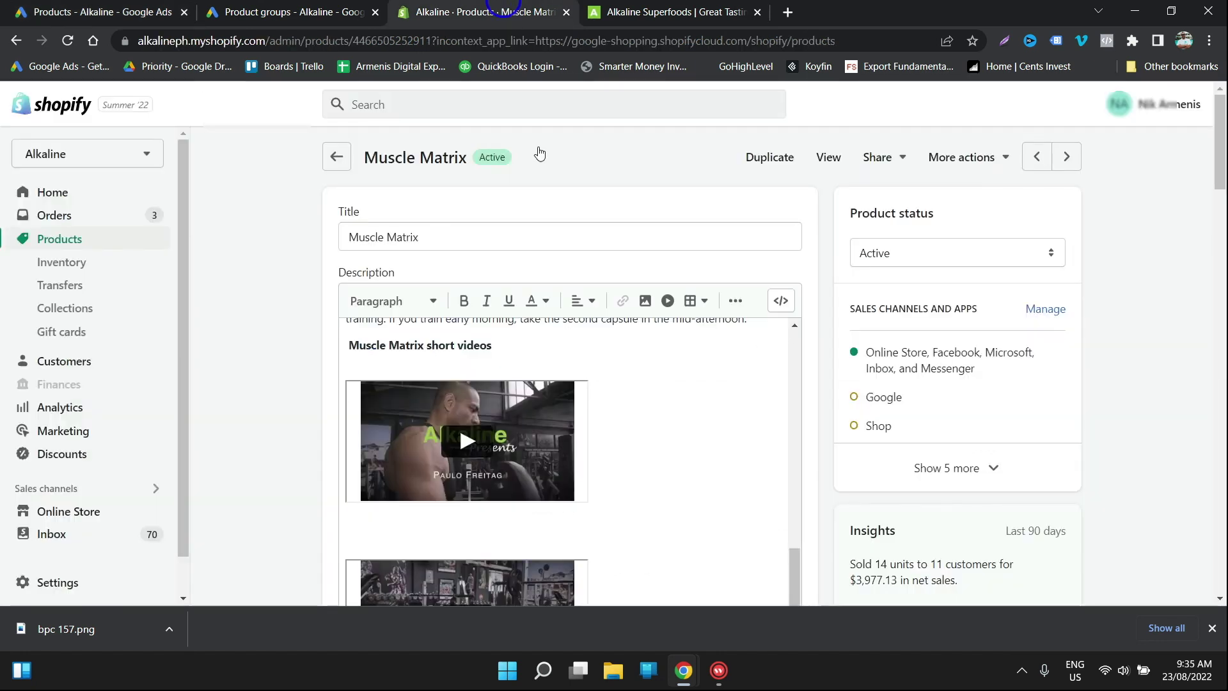
scroll(444, 422, down, 15)
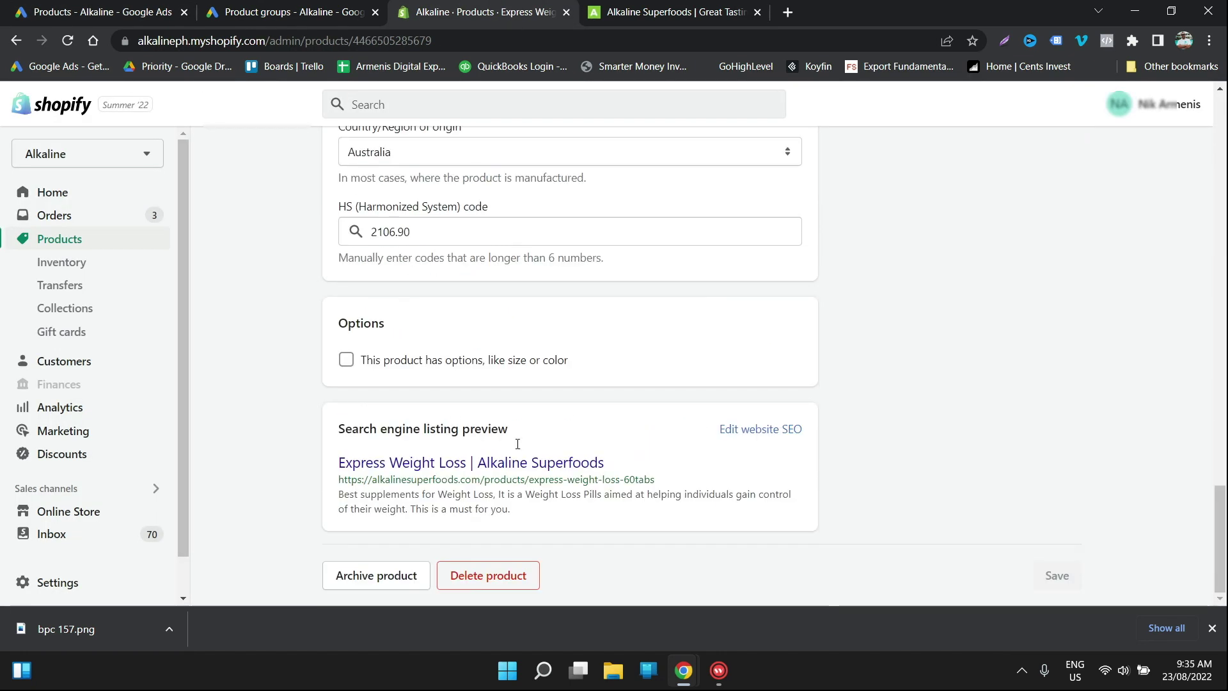
click(758, 429)
click(458, 581)
key(BackSpace)
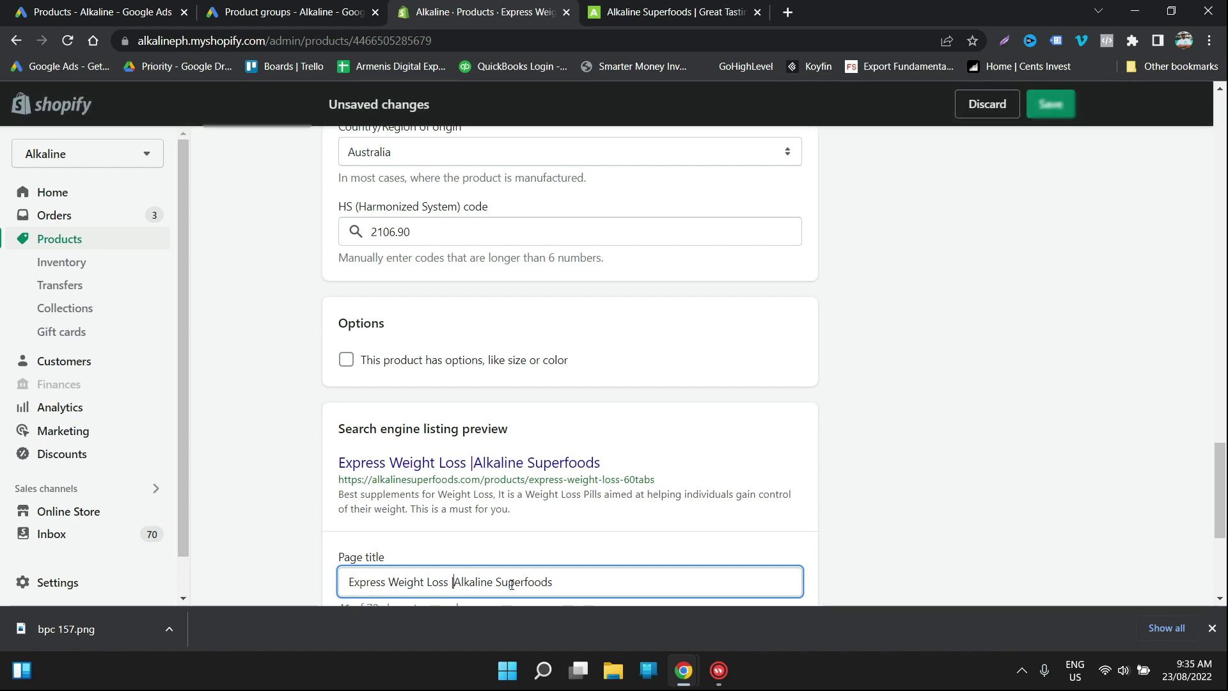
text(Capsules )
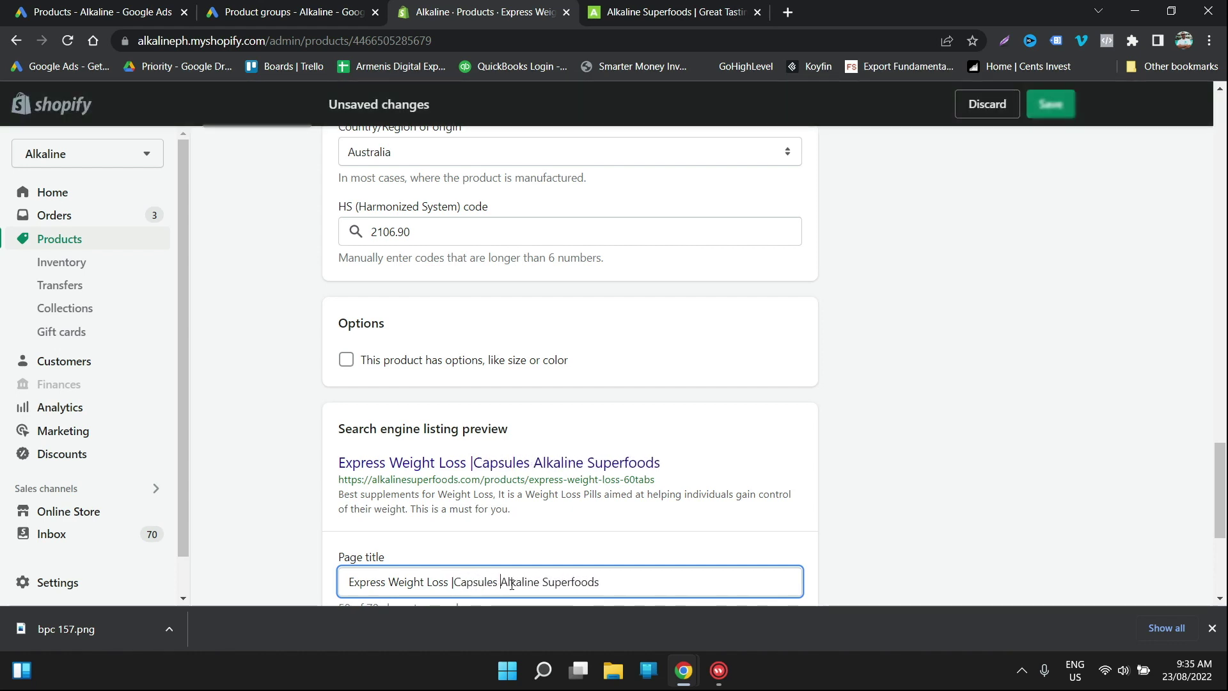
text(By)
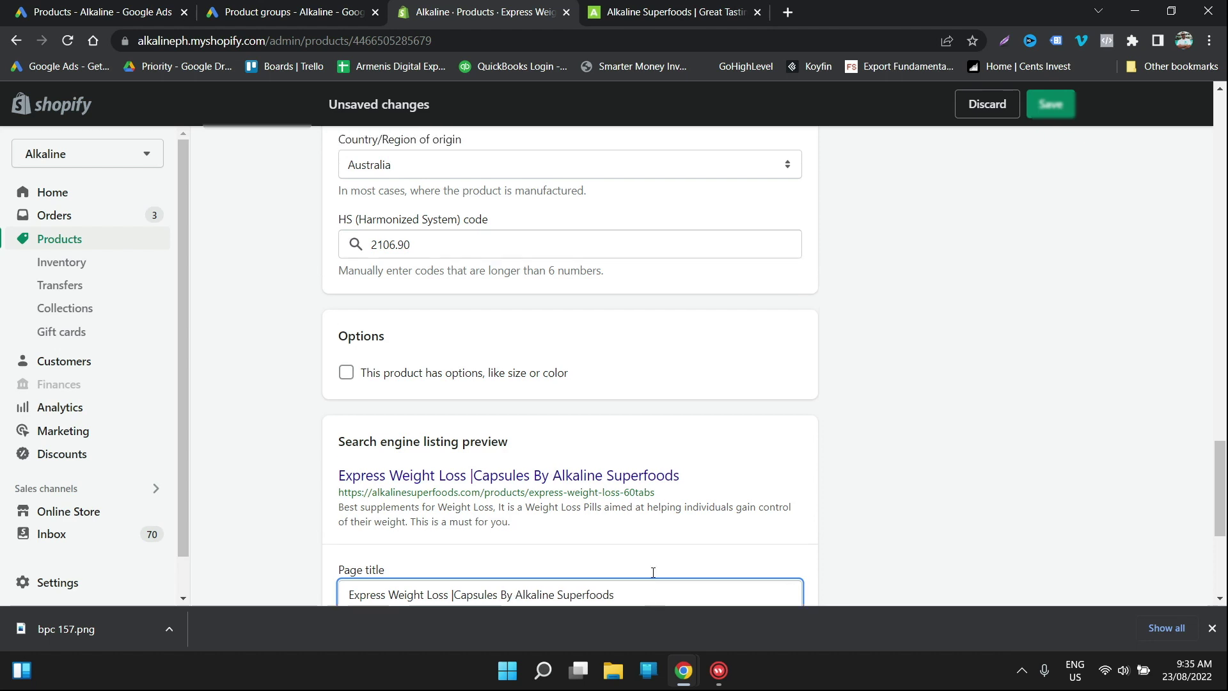
scroll(653, 572, up, 15)
scroll(612, 512, down, 20)
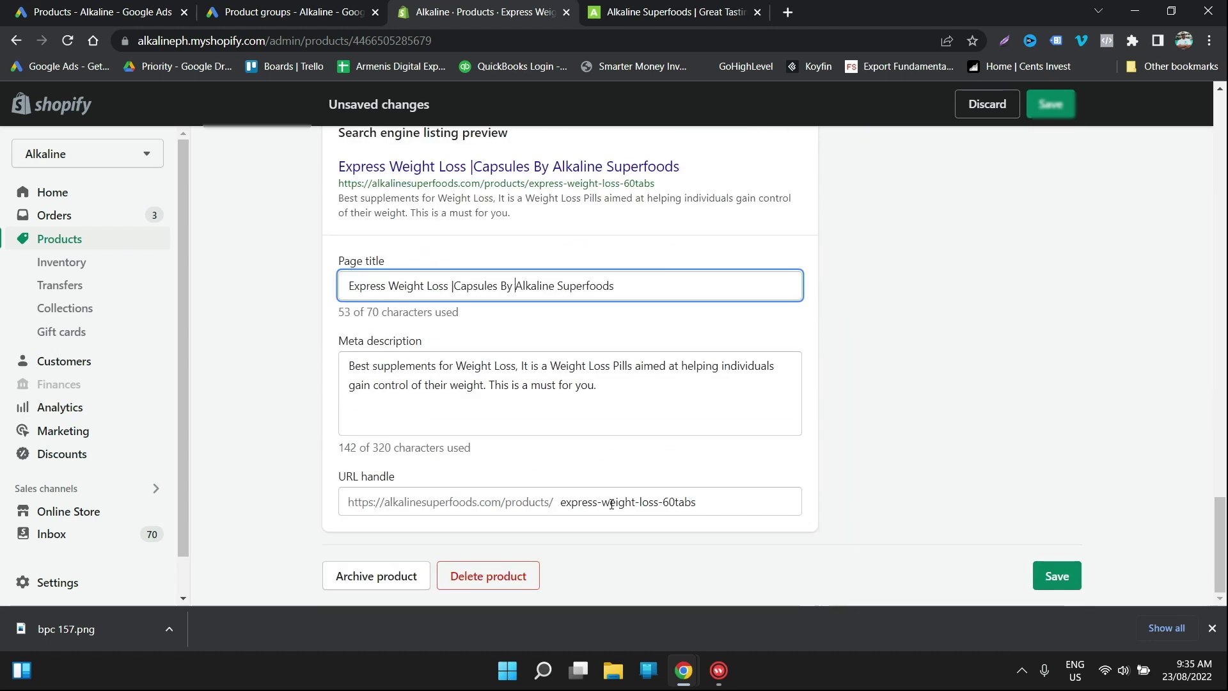
scroll(612, 504, up, 1)
click(453, 365)
key(BackSpace)
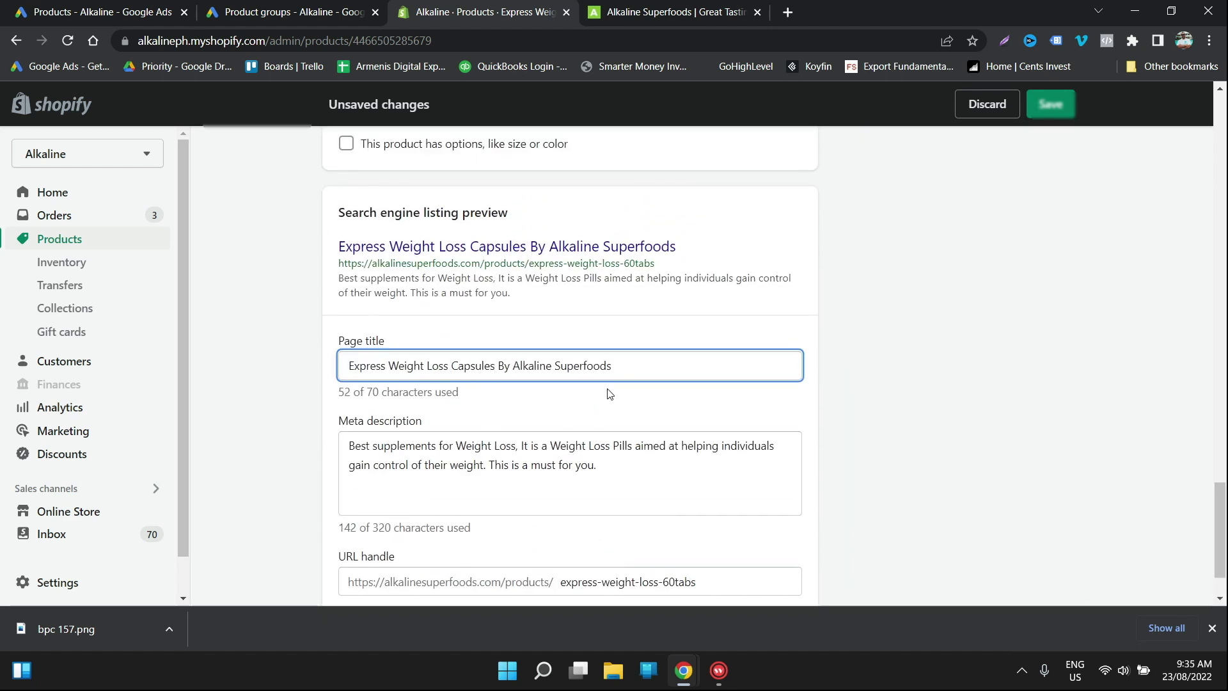
text((60))
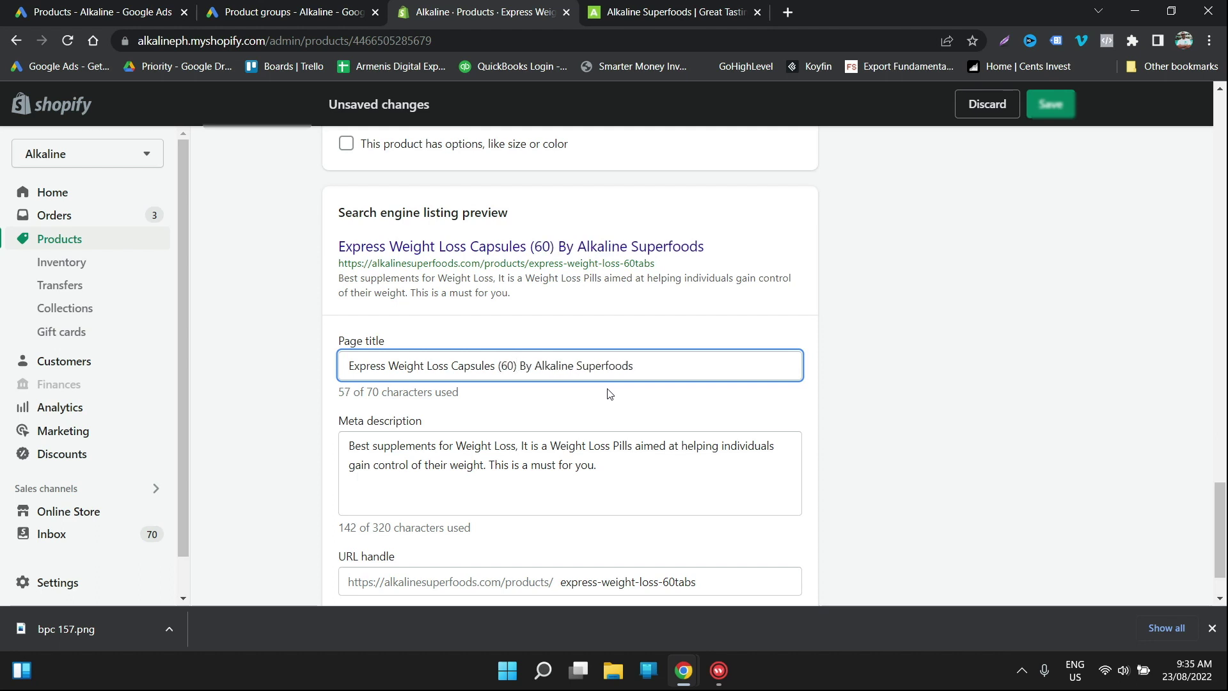
click(1050, 113)
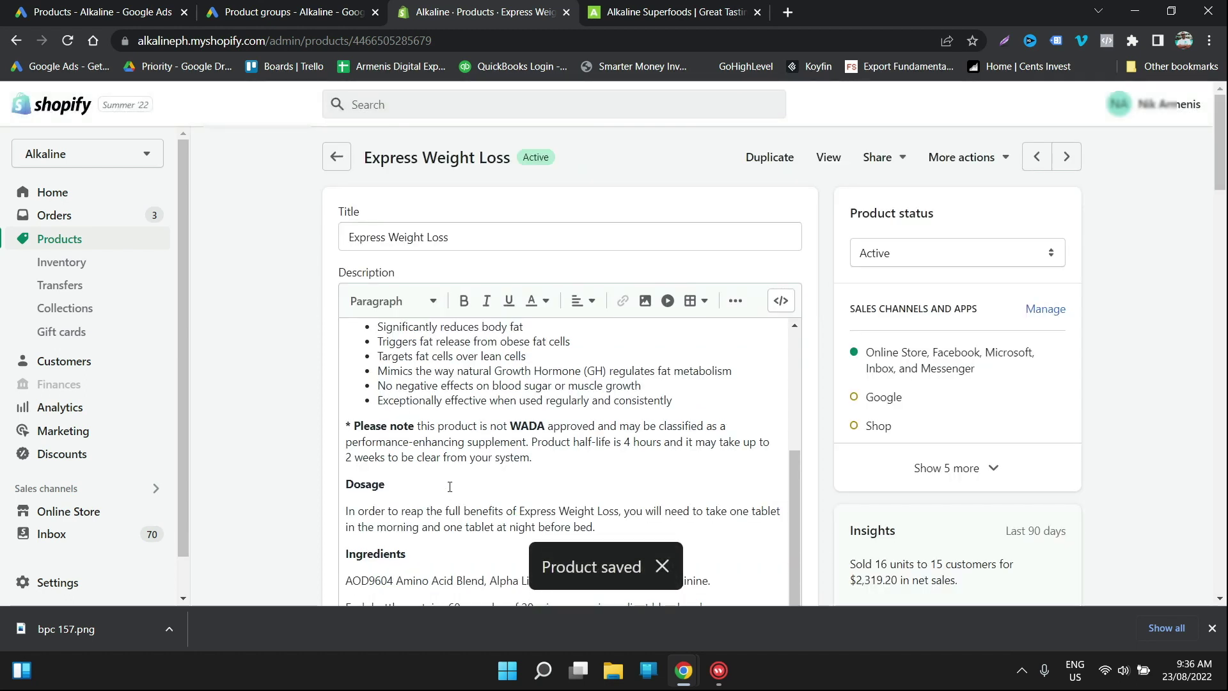
Step: Return to the Google Ads Products report and scroll to the Inactive: Excluded products like Alkaline Test-Booster
click(313, 12)
click(121, 11)
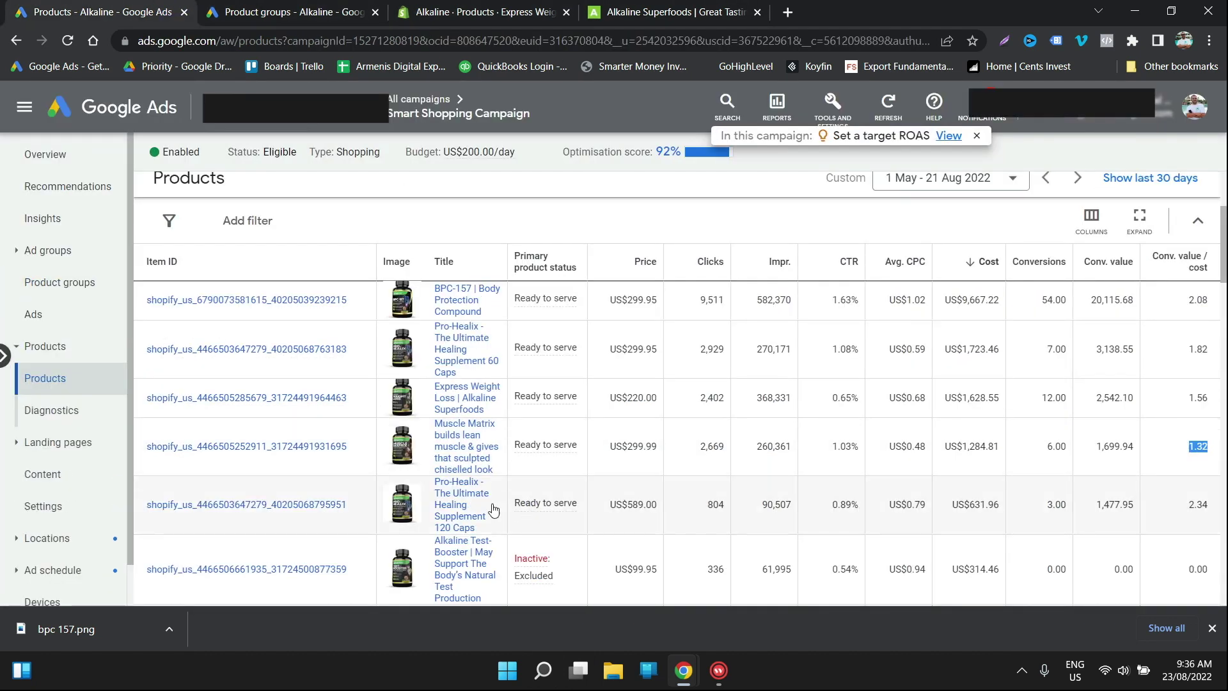
scroll(492, 509, down, 5)
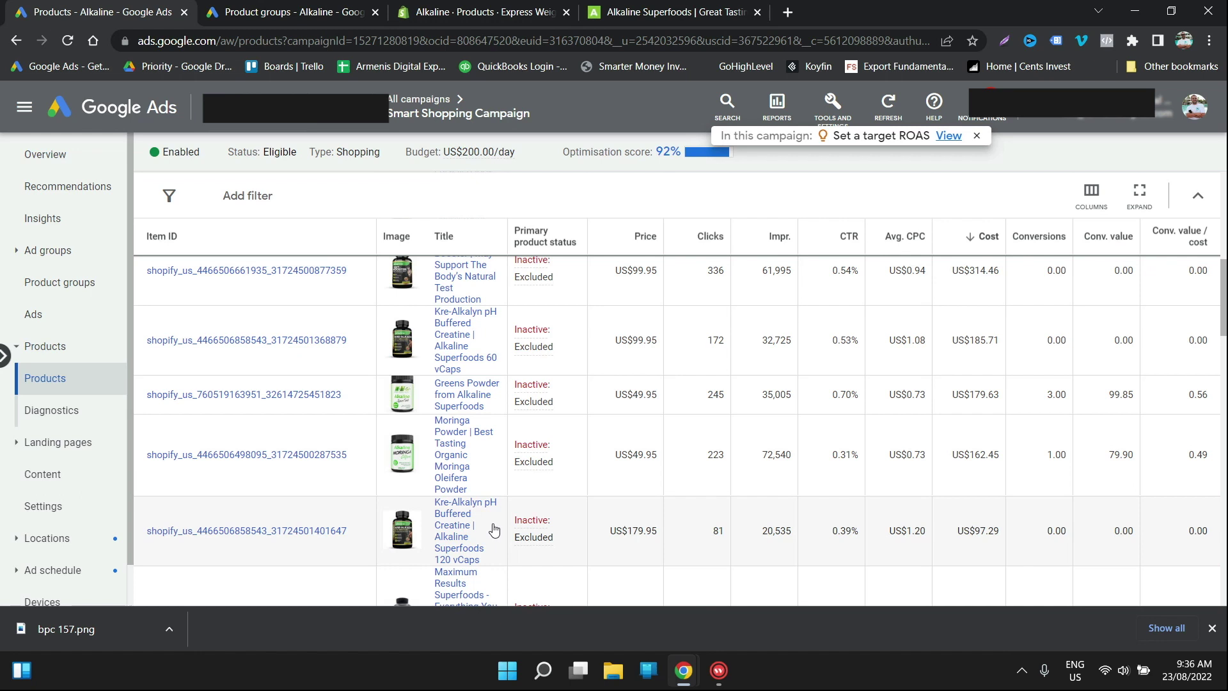
scroll(493, 524, up, 3)
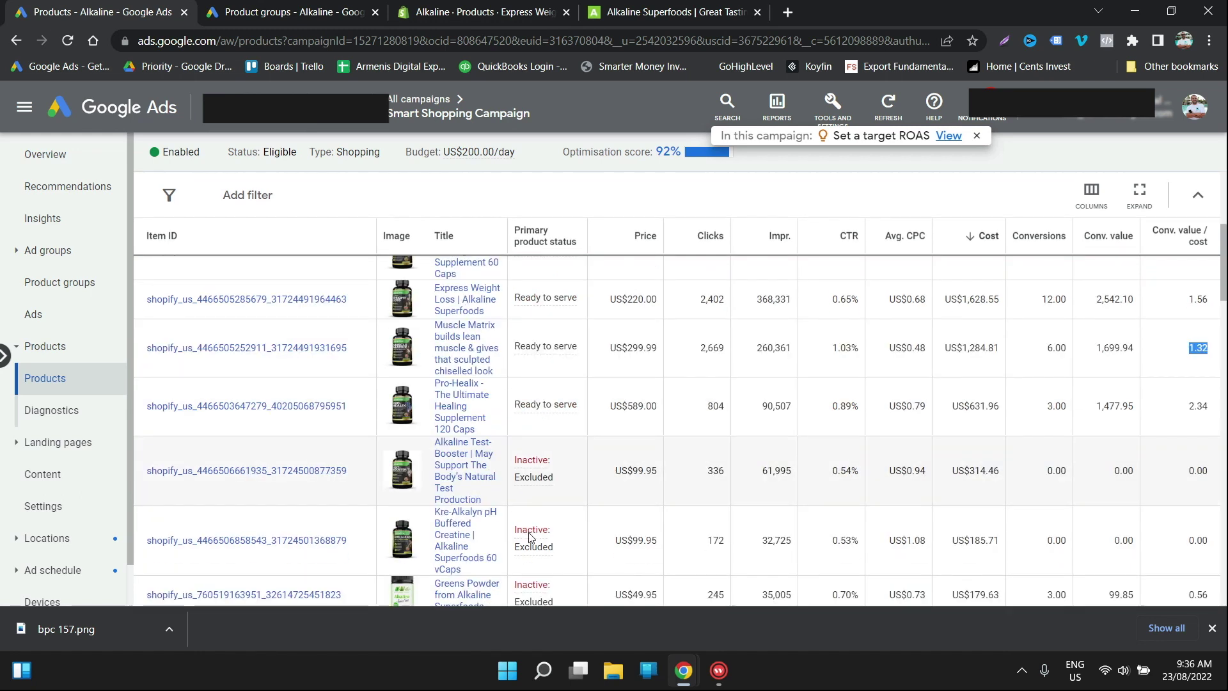
mouse_move(527, 545)
scroll(505, 512, down, 2)
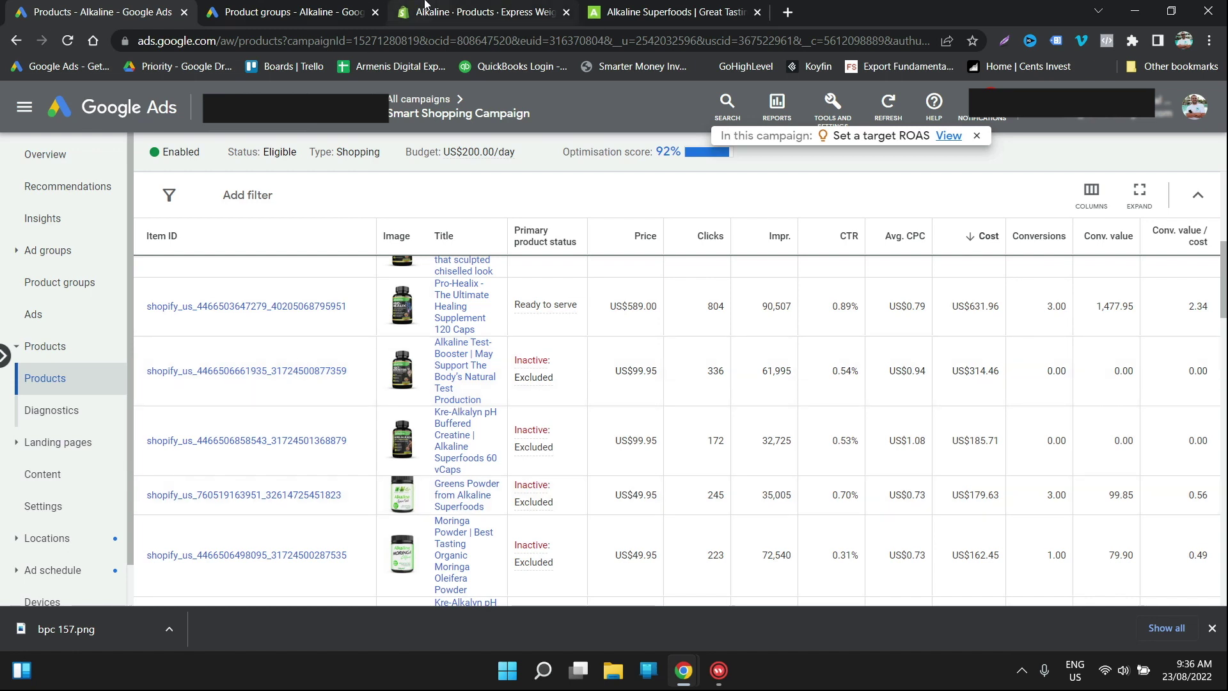
Step: Extend the Test-Booster page title with '60 Capsules By Alkaline Superfoods' and save it
click(426, 9)
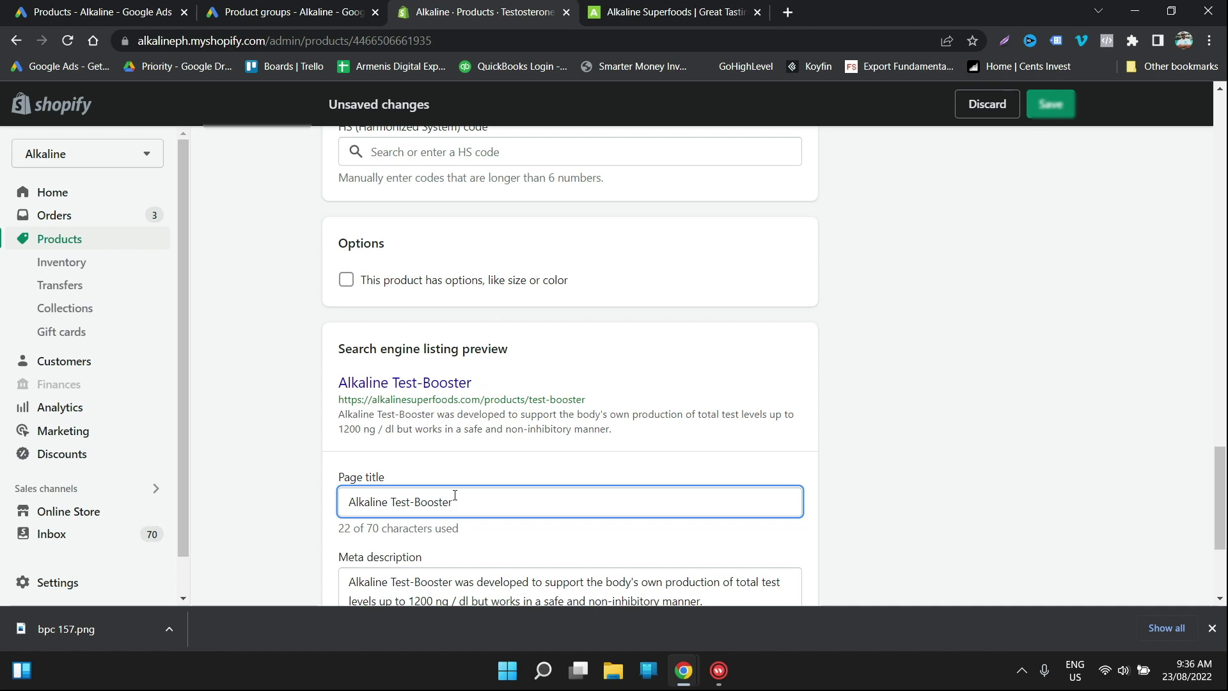
text(60 Capsul)
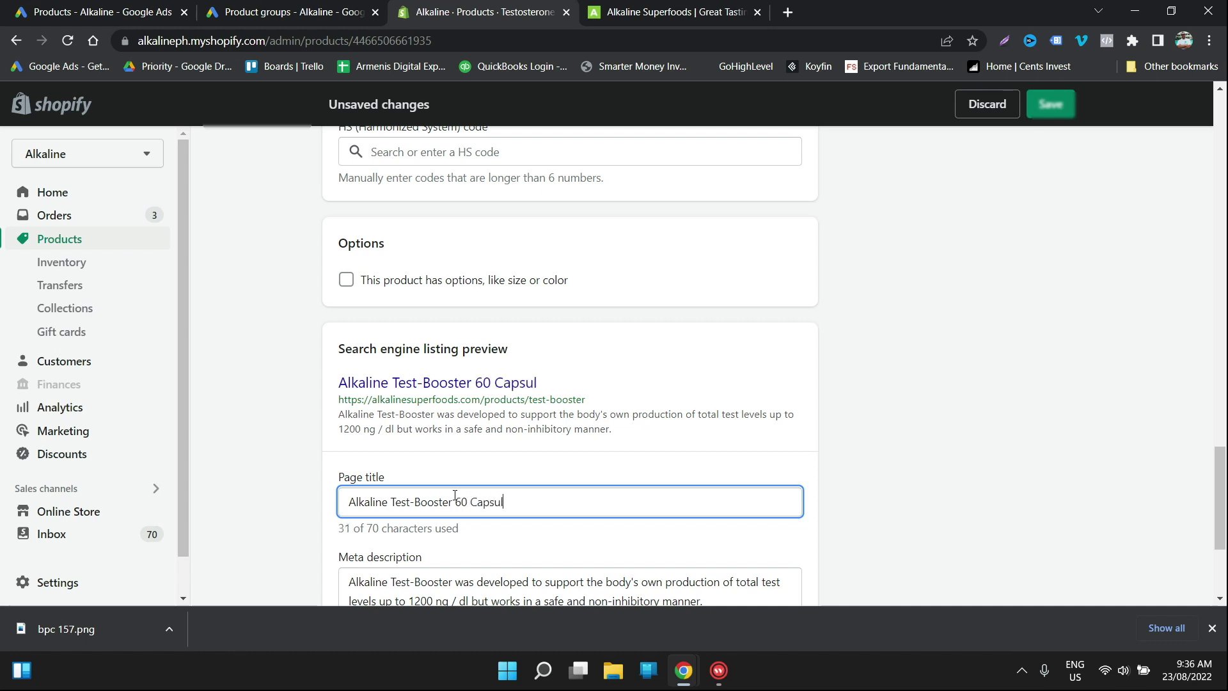
text(es By Alkalin)
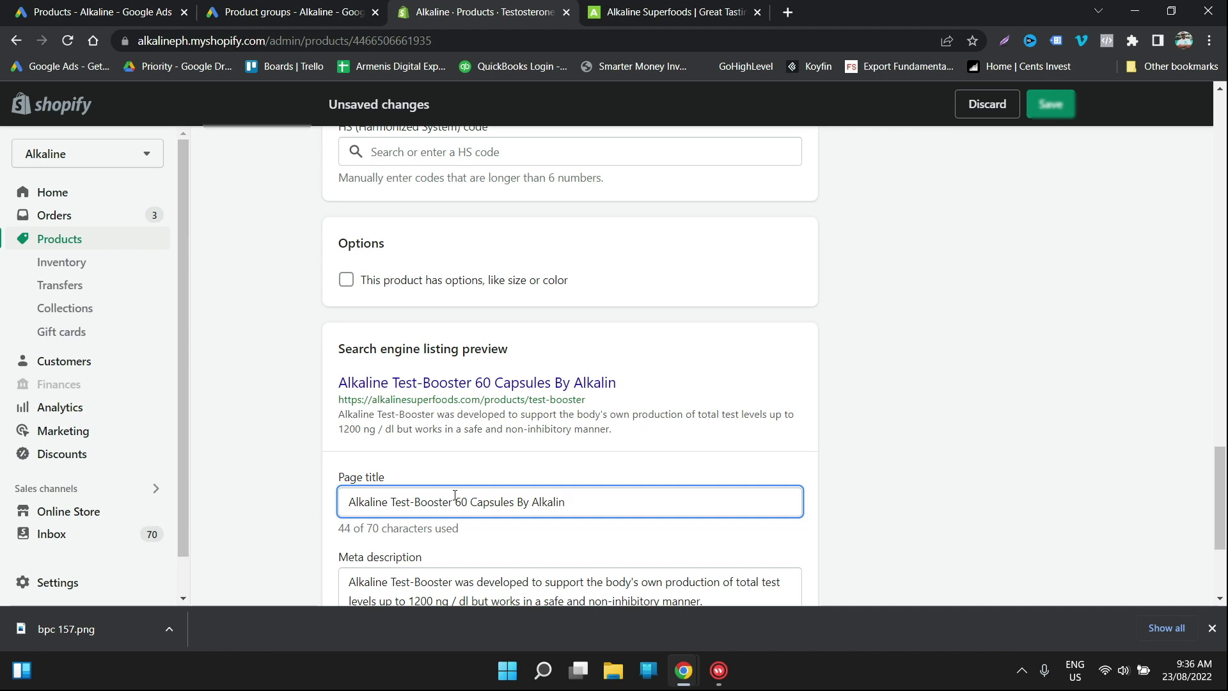
text(e Superfoods)
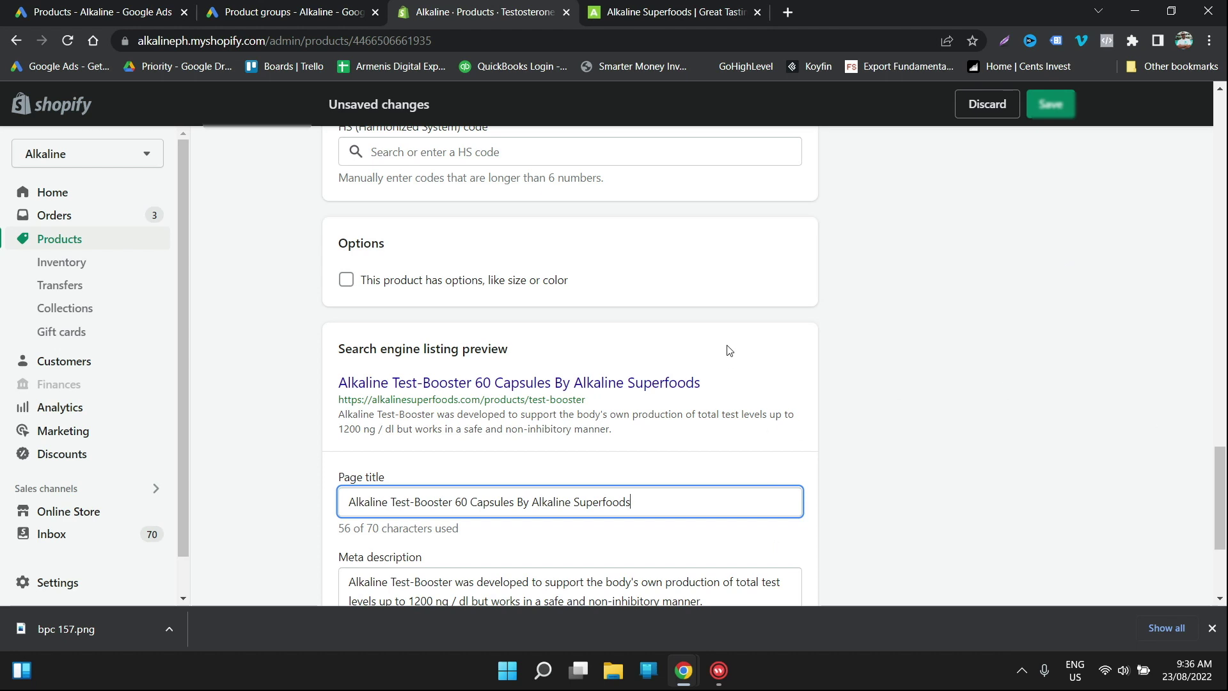
click(1052, 107)
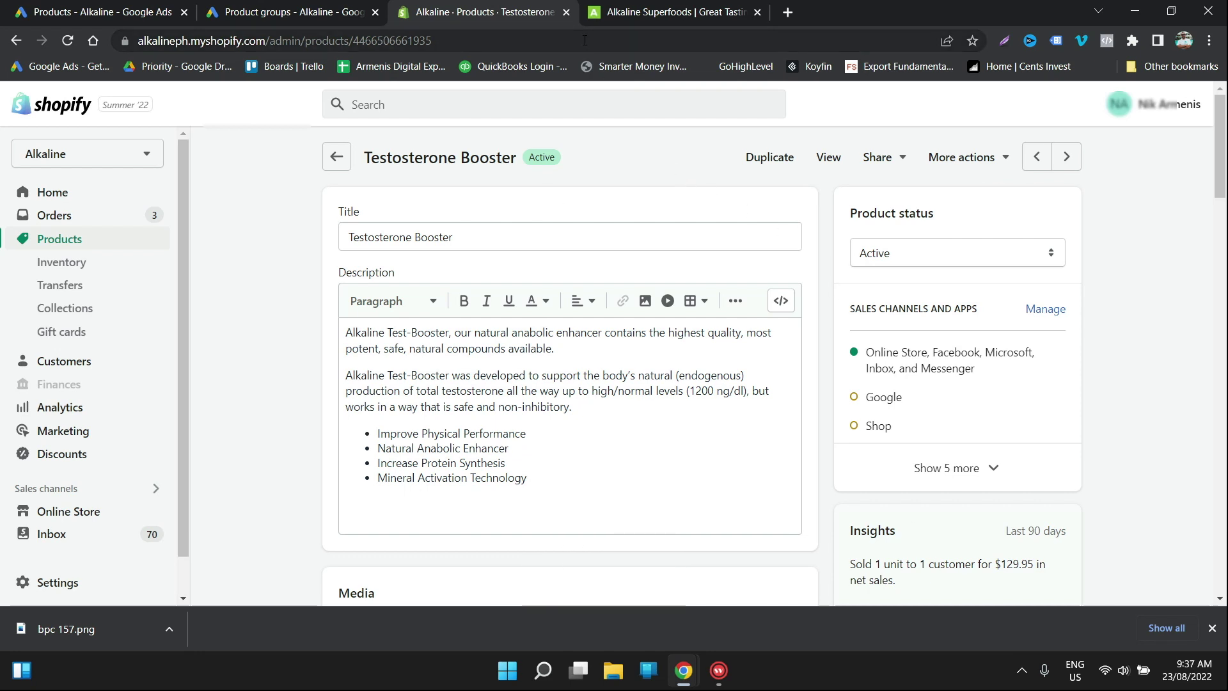
Step: Review the storefront and the Testosterone Booster page, then return to the Google Ads product groups
click(665, 11)
click(757, 12)
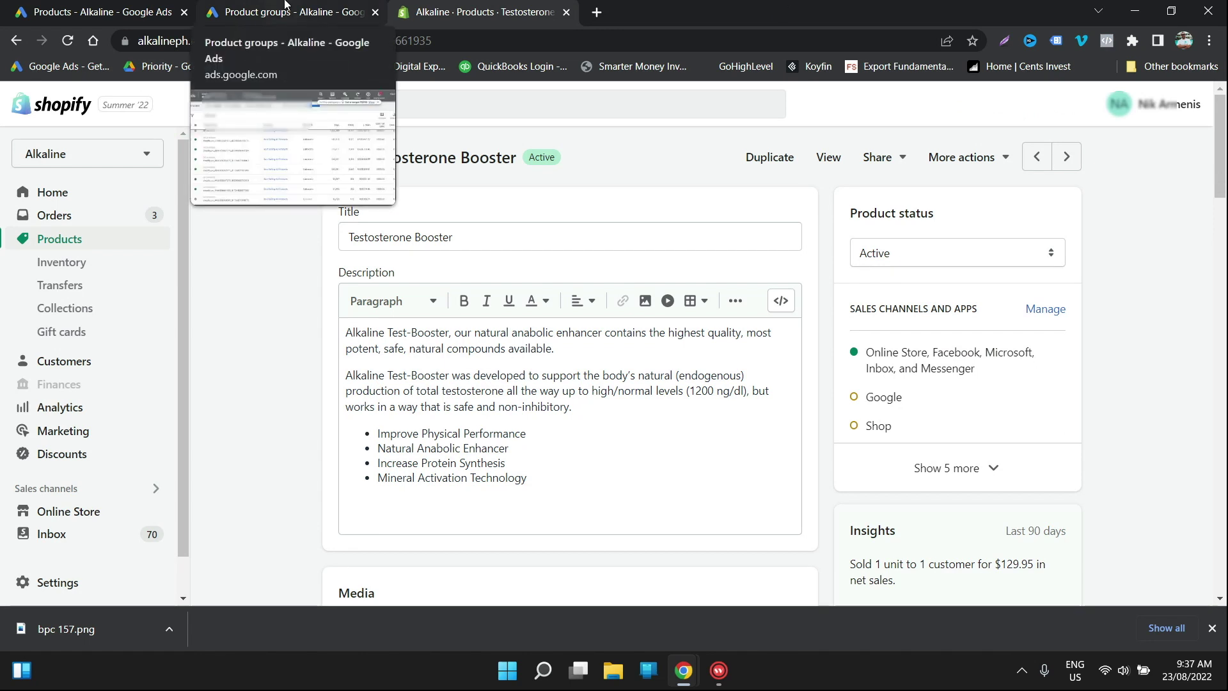
click(286, 12)
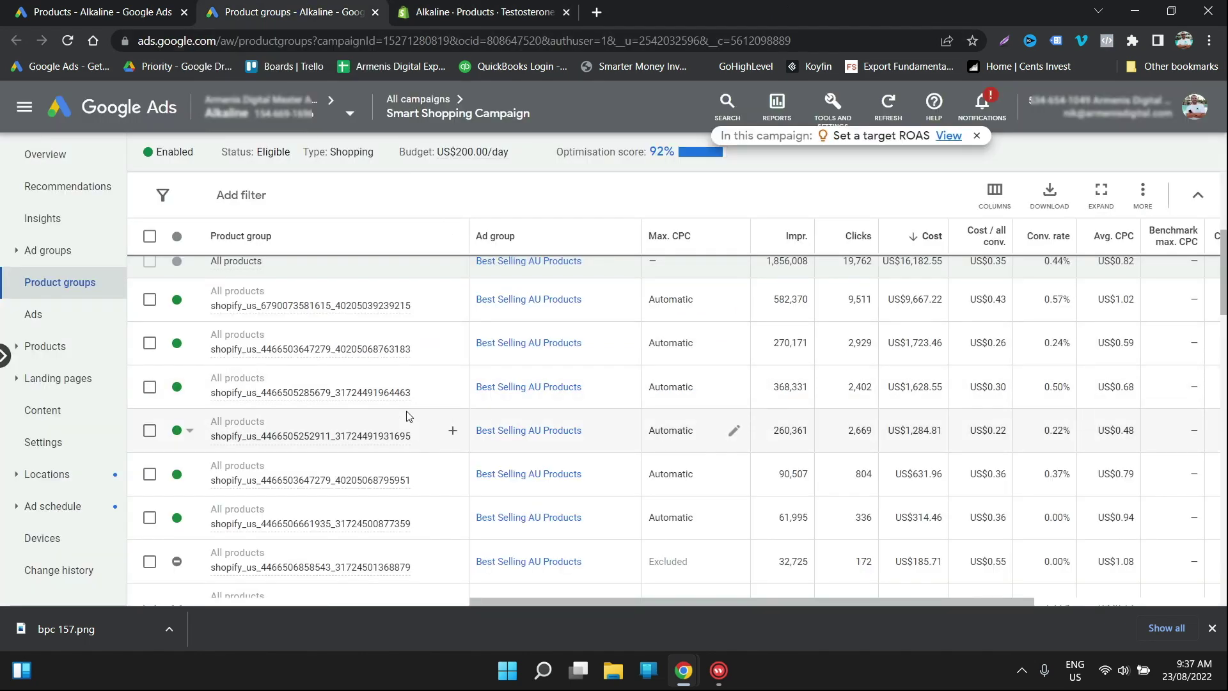
click(484, 12)
scroll(668, 364, down, 8)
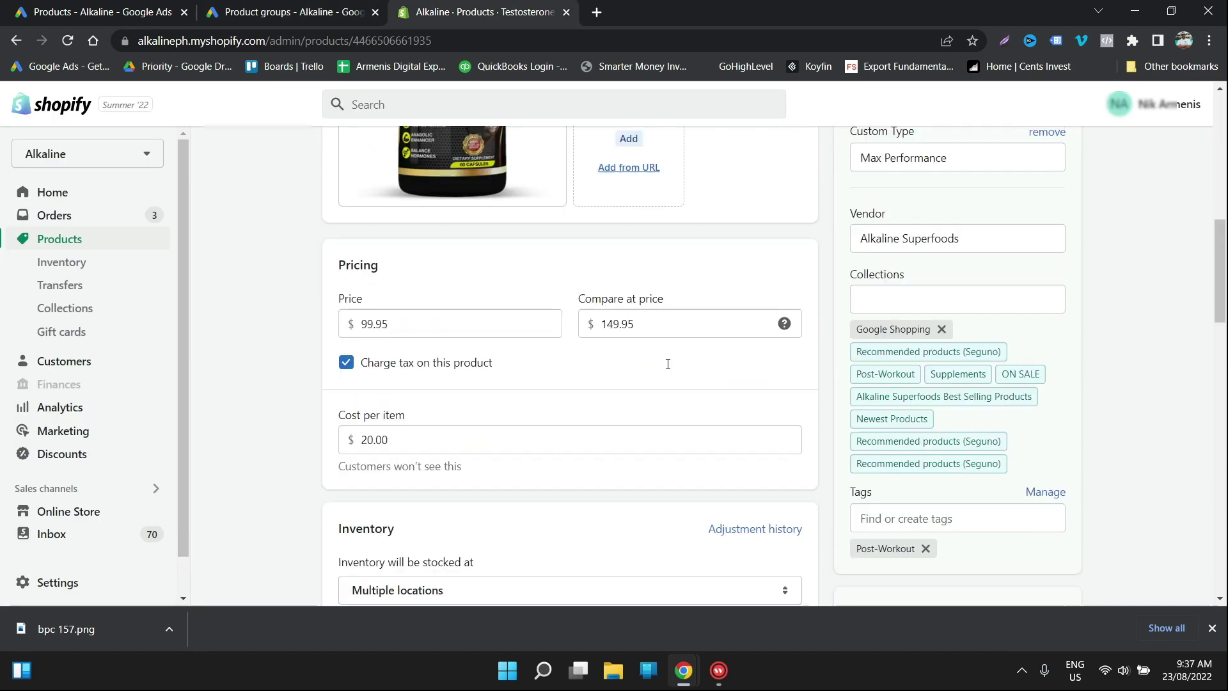
scroll(668, 364, down, 1)
scroll(666, 364, up, 5)
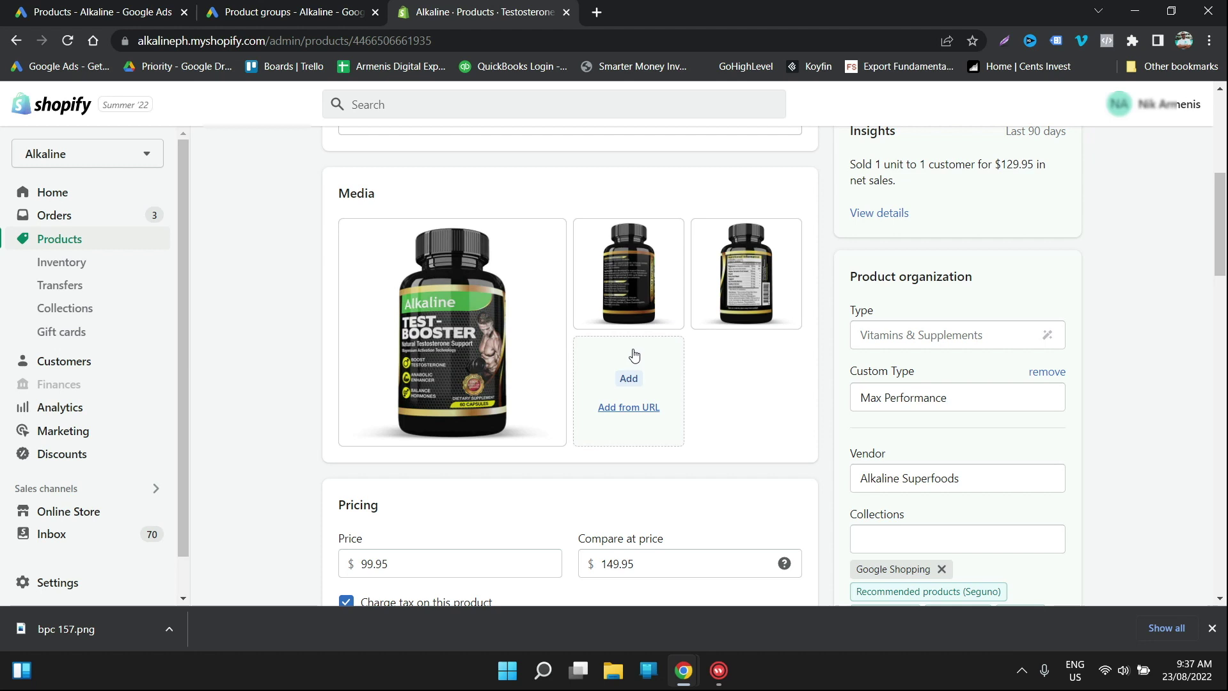
click(220, 9)
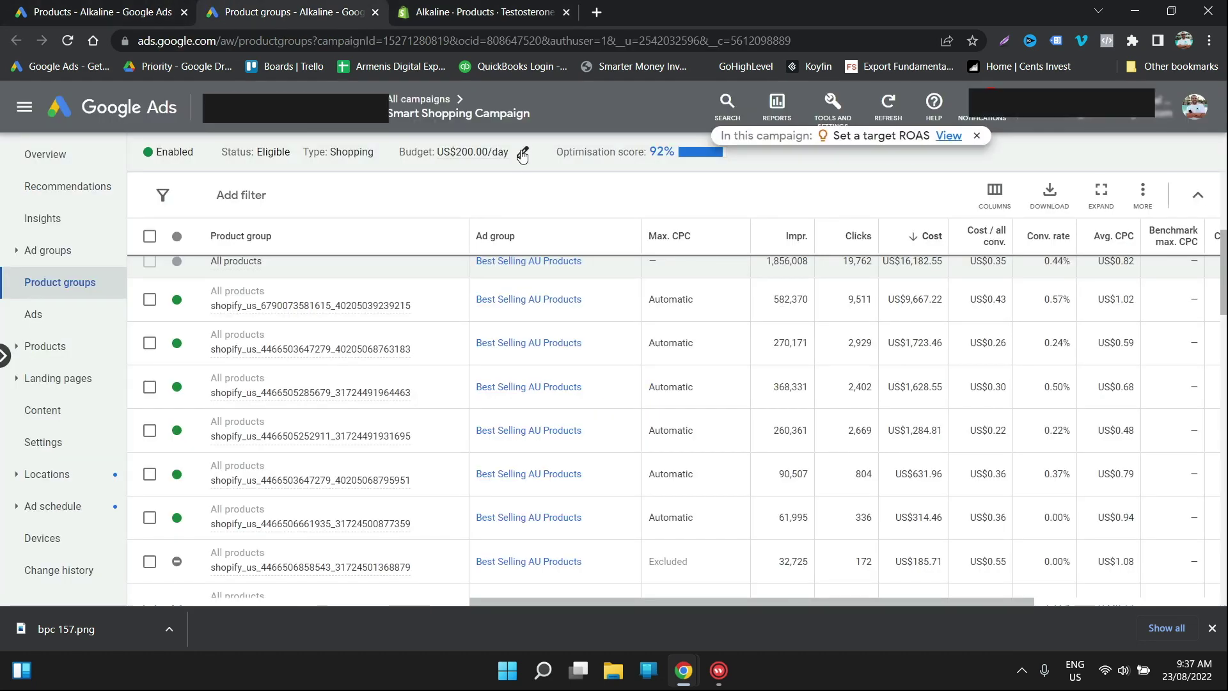
Step: Lower the Smart Shopping campaign's daily budget from 200.00 to US$150
click(523, 154)
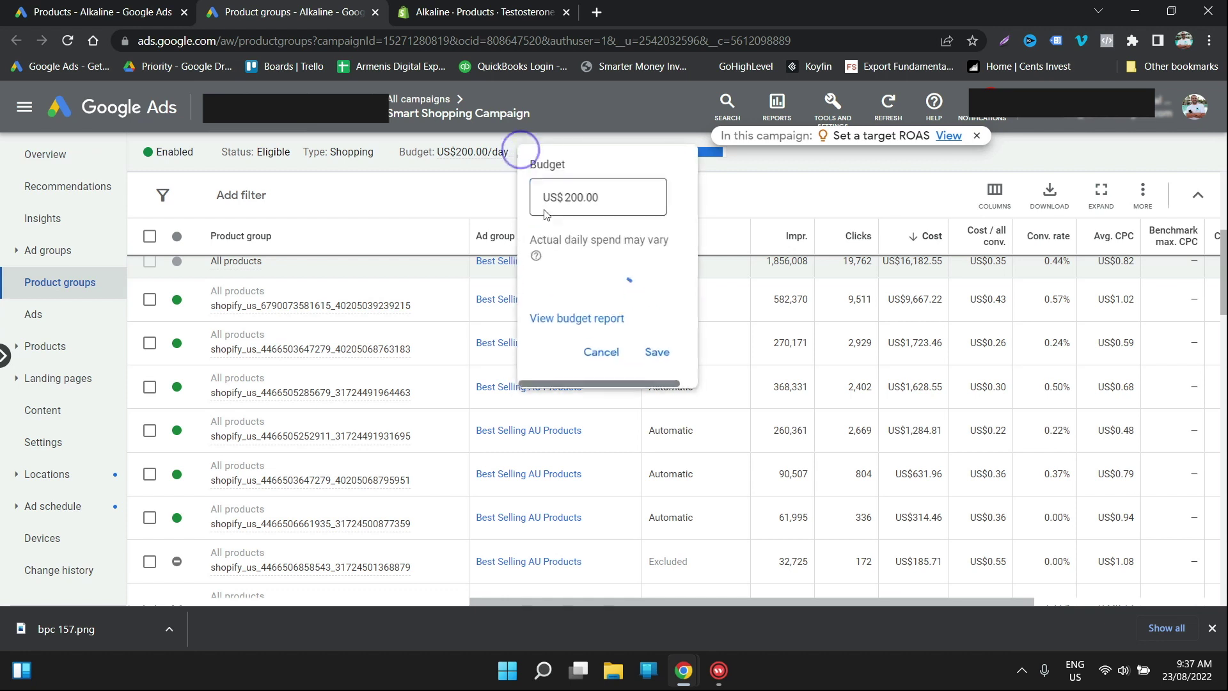
double_click(595, 199)
text(150)
key(Return)
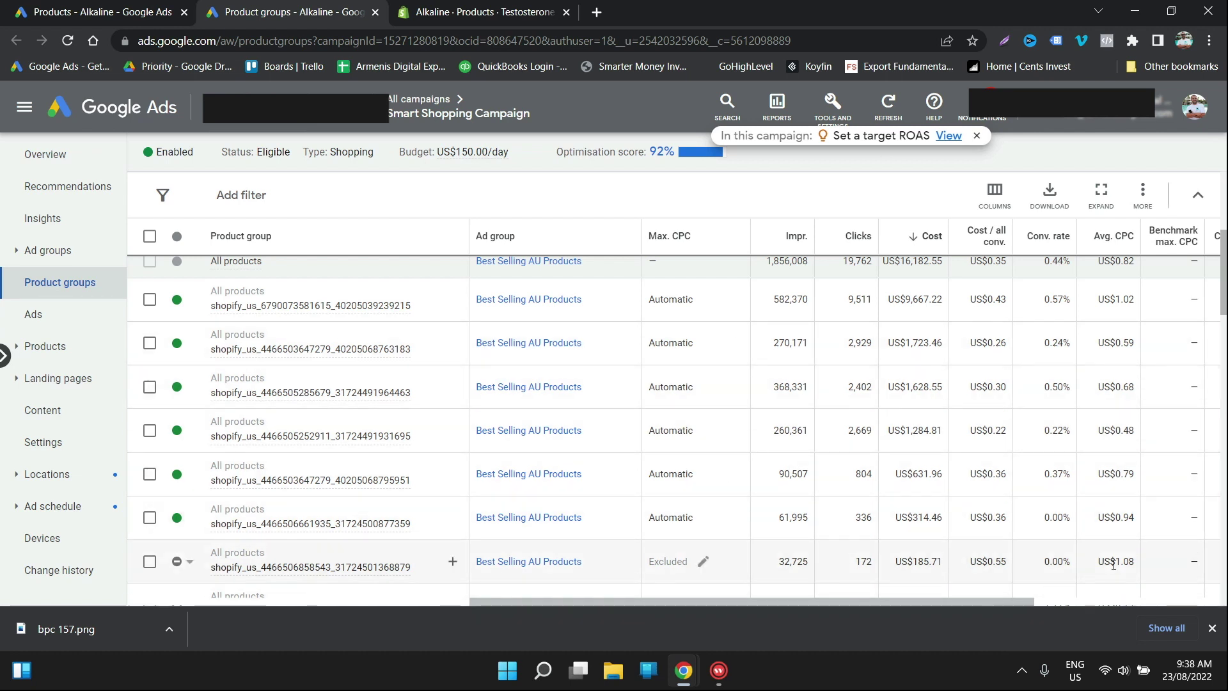
mouse_move(341, 537)
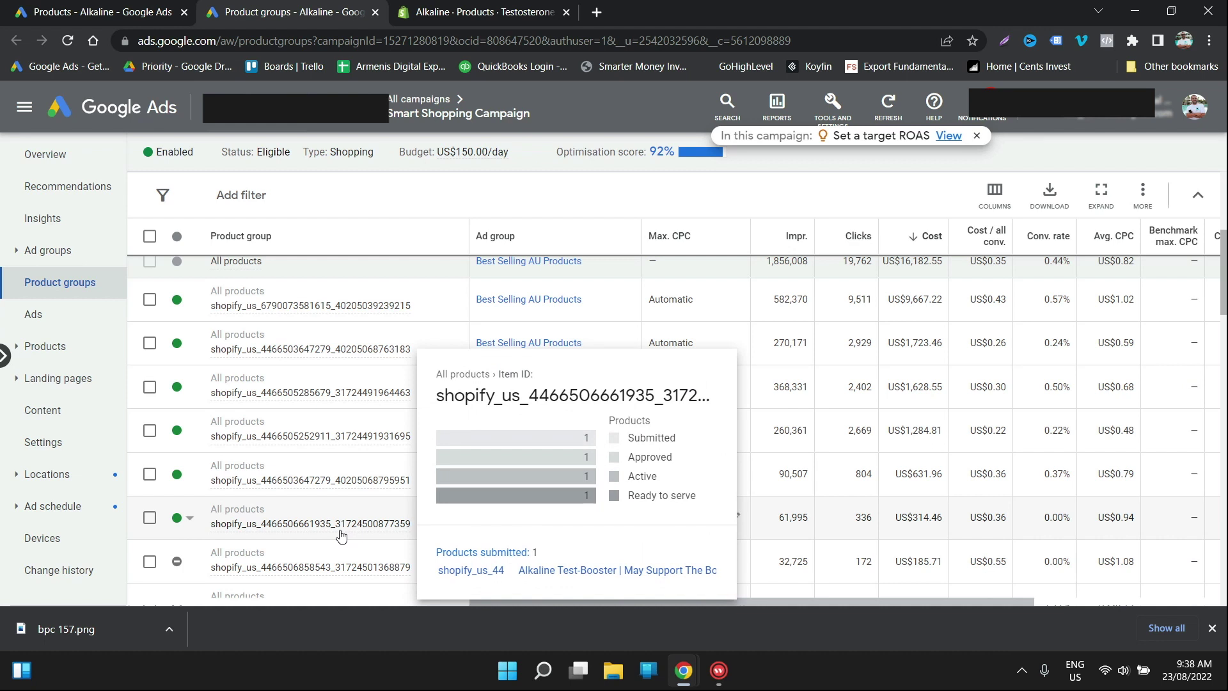